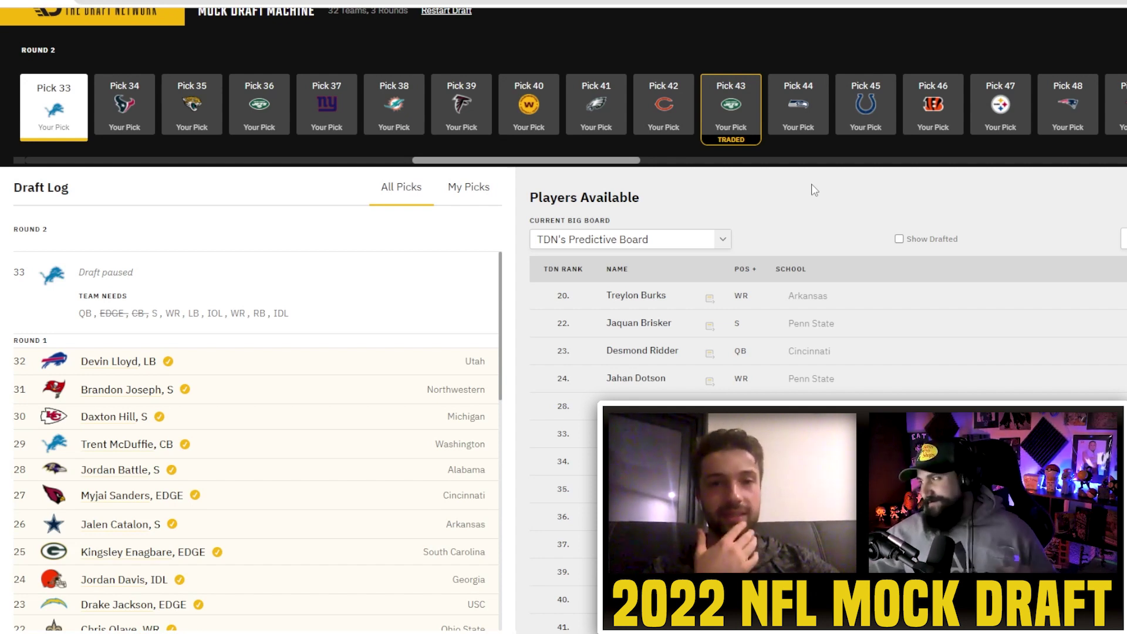
- Draft wide receiver Treylon Burks for the Lions at pick 33, and check the Round 1 picks in the draft log
left_click(754, 270)
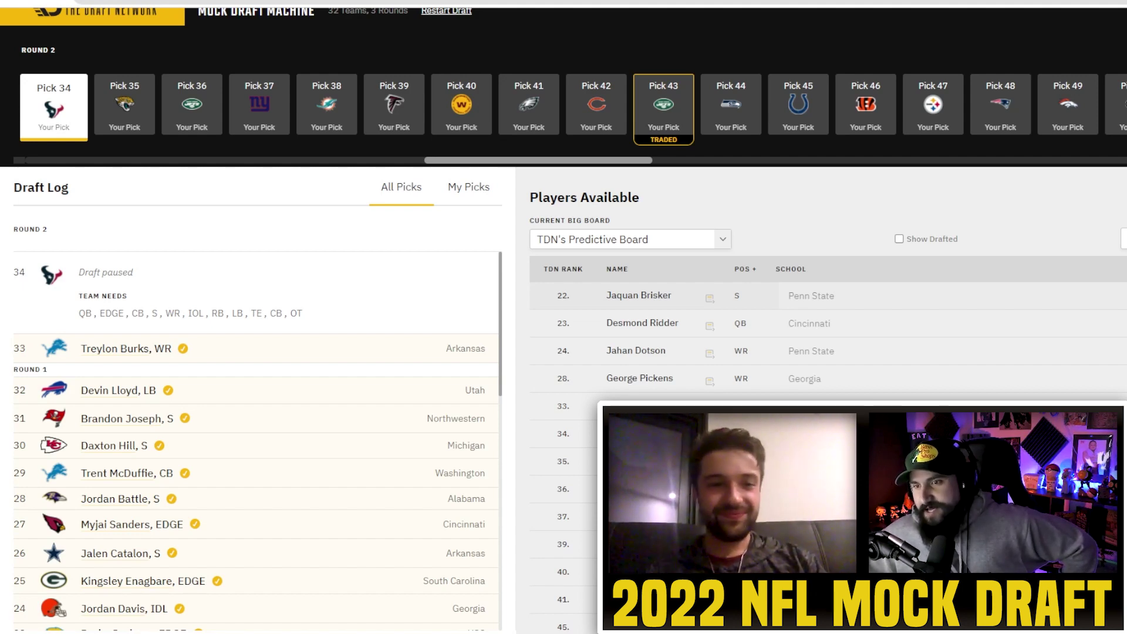
scroll(350, 455, "down", 10)
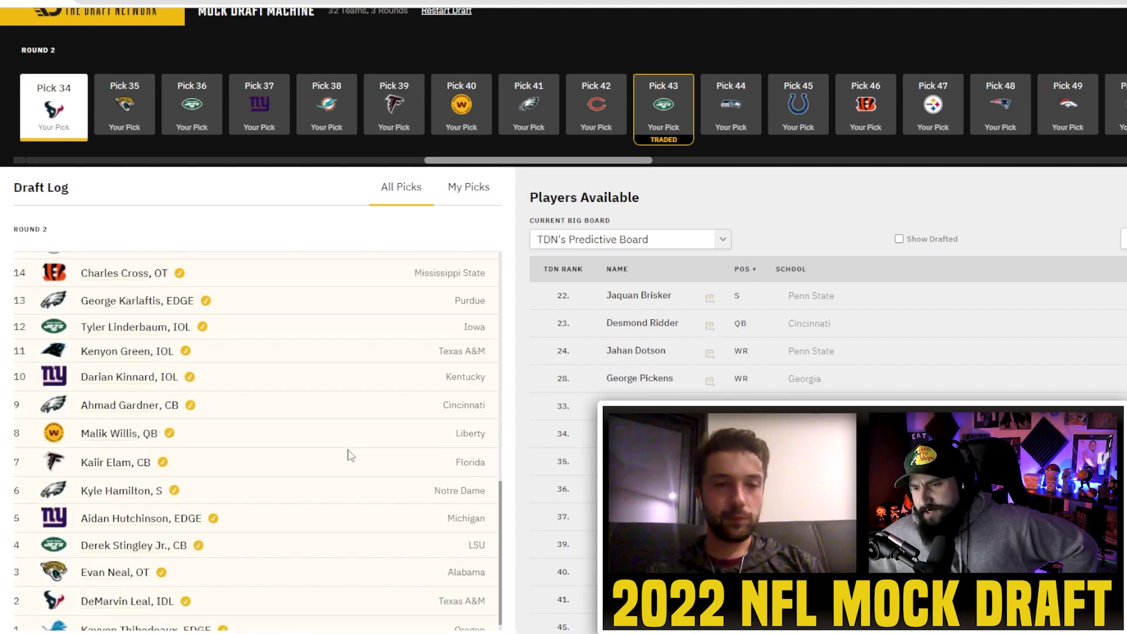
scroll(352, 446, "up", 9)
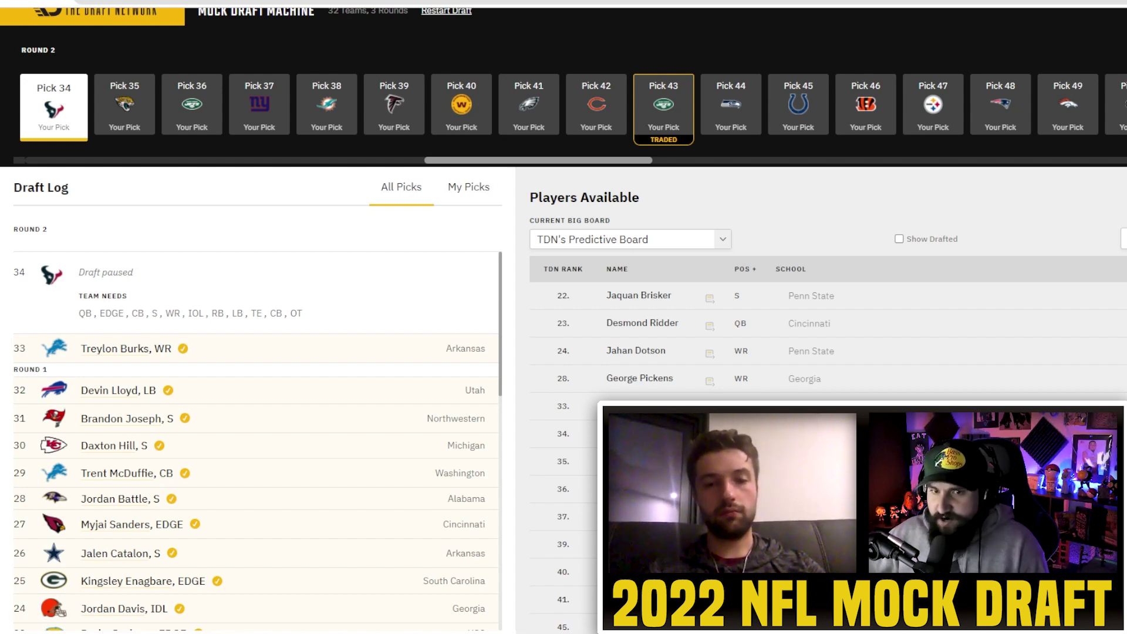
- Draft Christian Harris for the Texans at pick 34 using the LB position filter, and clear the filter
left_click(744, 269)
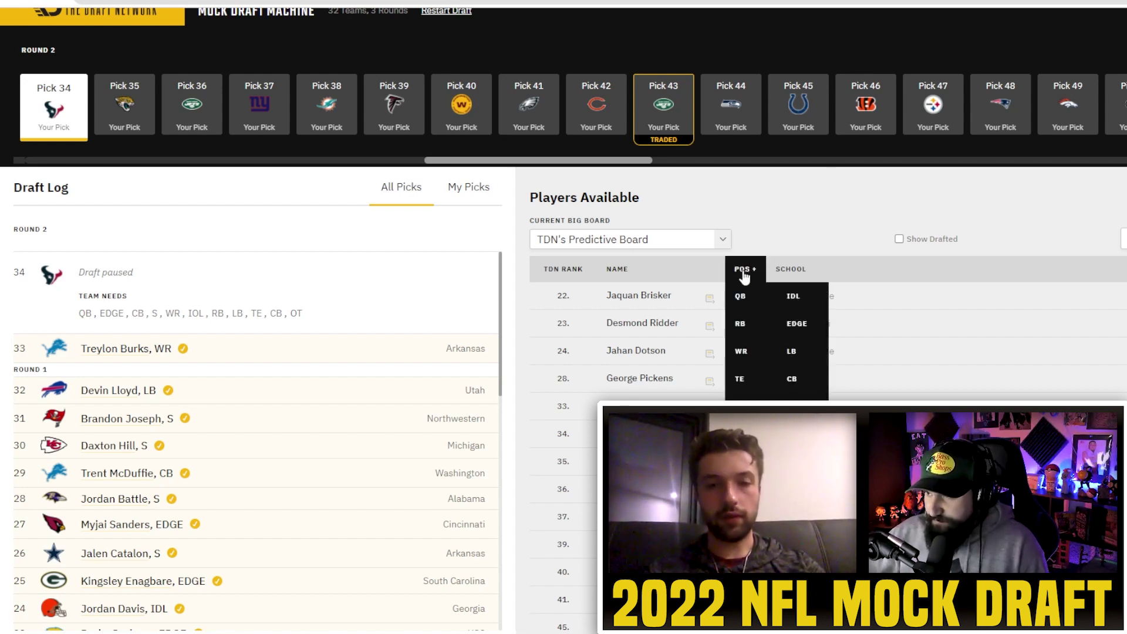
left_click(789, 355)
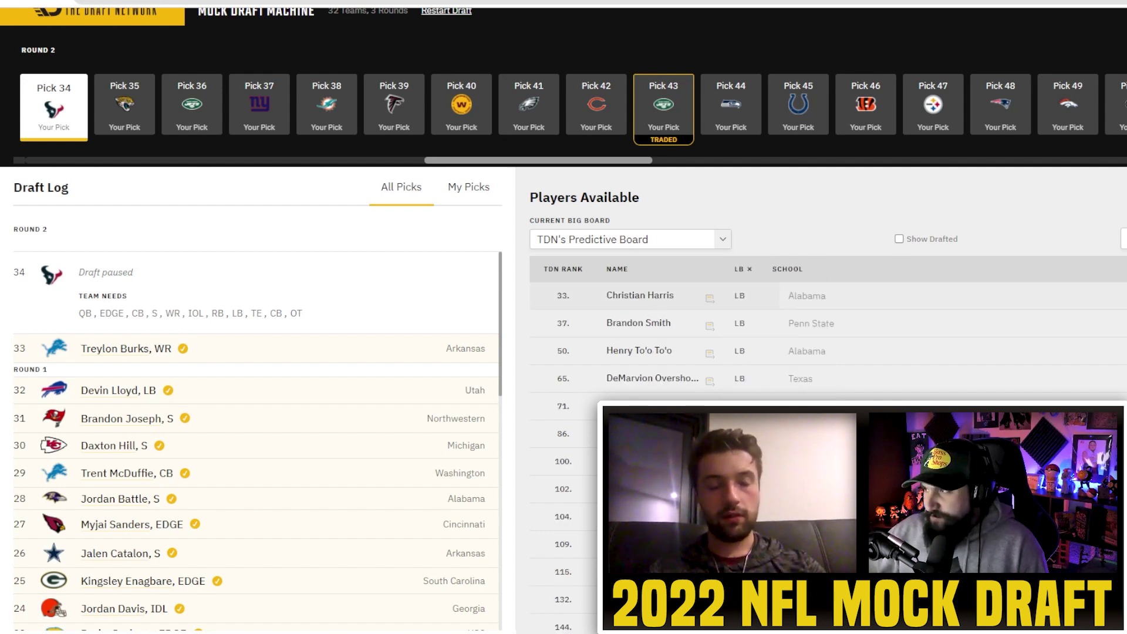
left_click(645, 295)
left_click(757, 269)
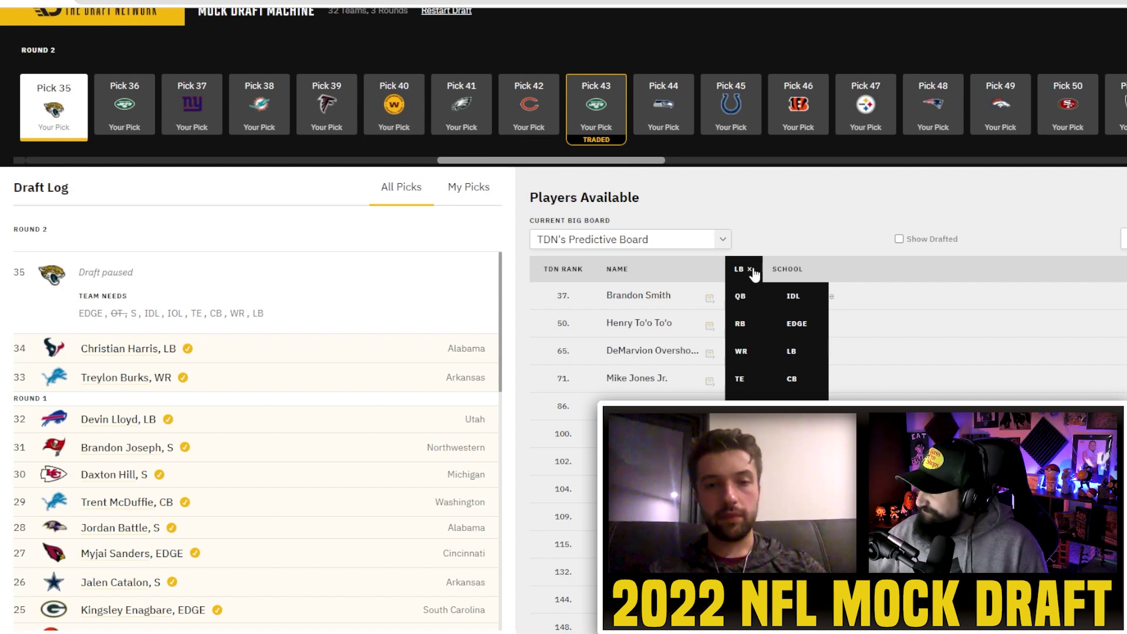
left_click(757, 270)
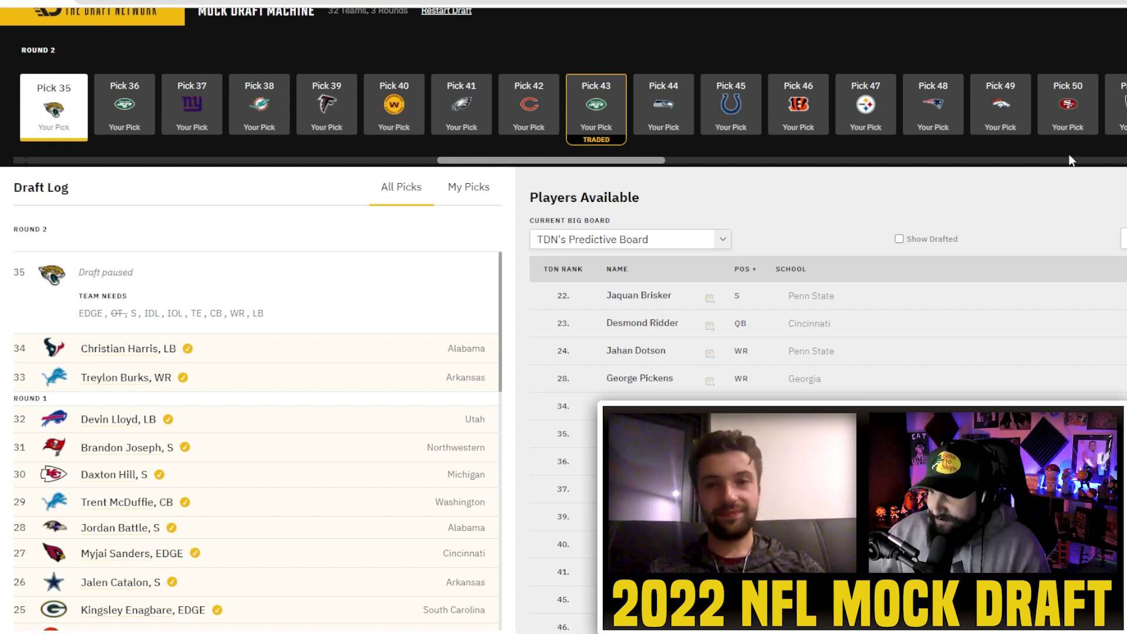
- Draft Adam Anderson for the Jaguars at pick 35 using the EDGE position filter, and clear the filter
left_click(744, 269)
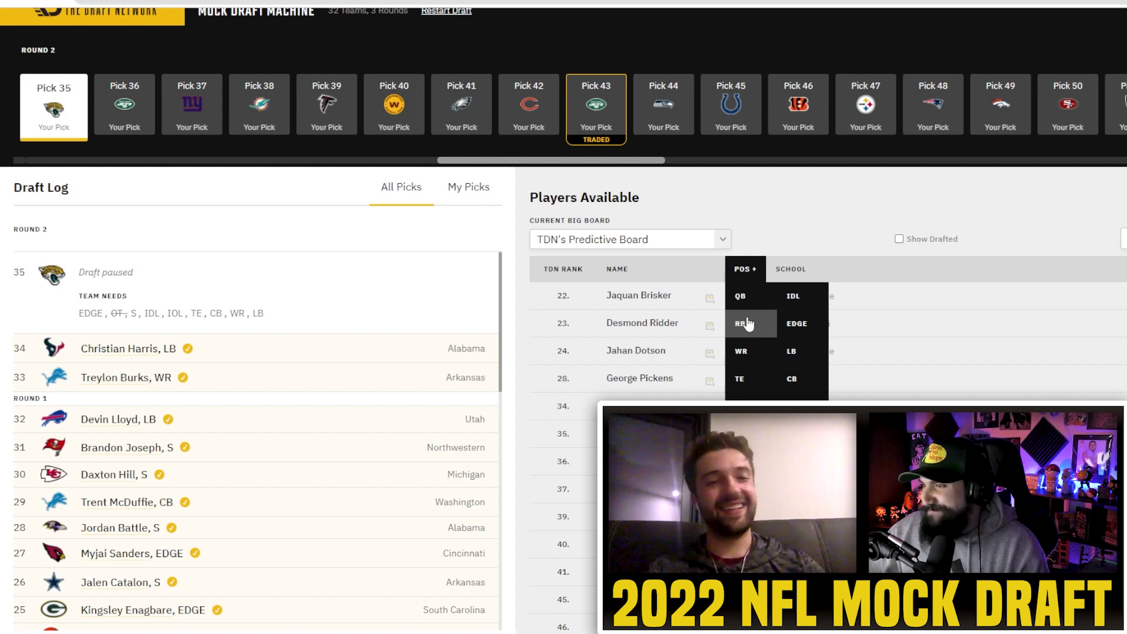
left_click(796, 323)
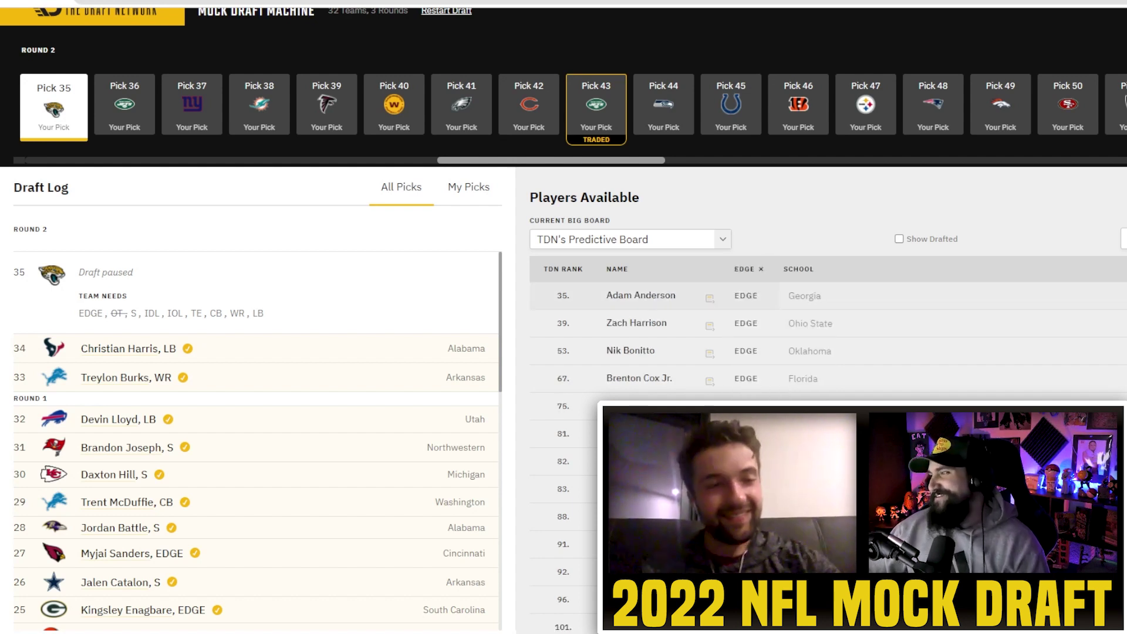
left_click(760, 269)
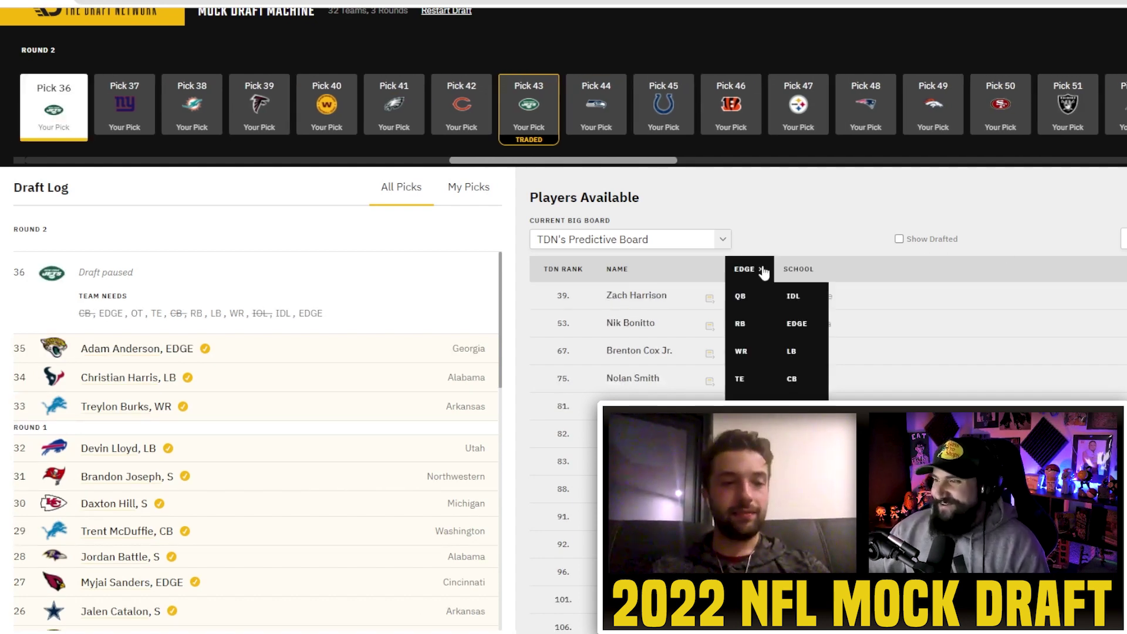
left_click(825, 237)
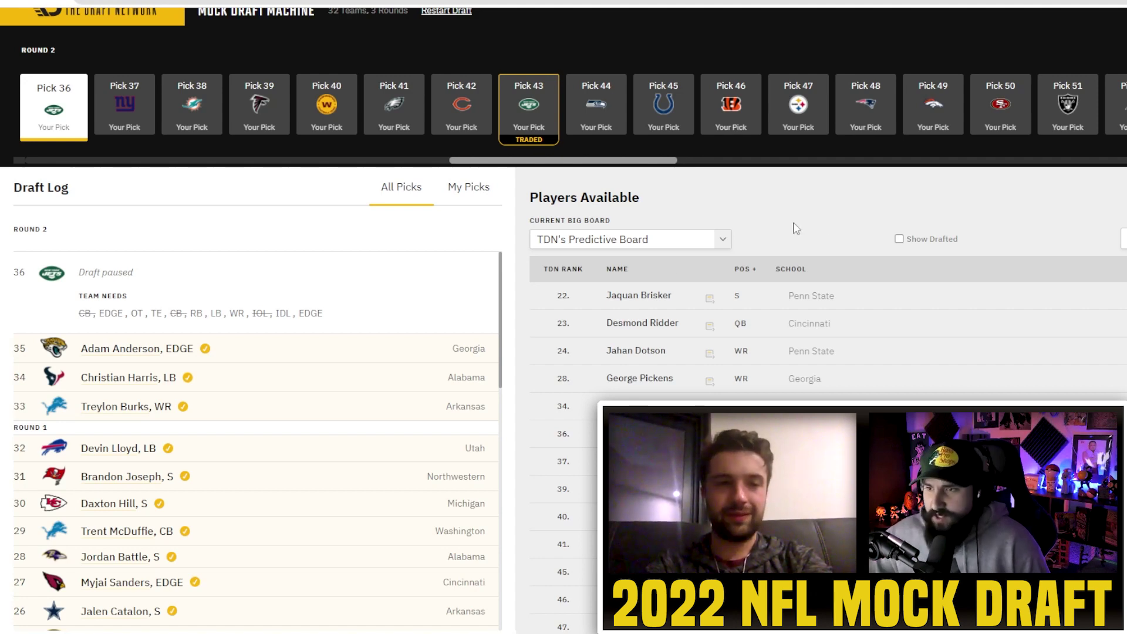
- Review the earlier picks in the draft log, and examine the available EDGE and S players for the Jets' pick 36
scroll(207, 405, "down", 4)
scroll(206, 405, "down", 4)
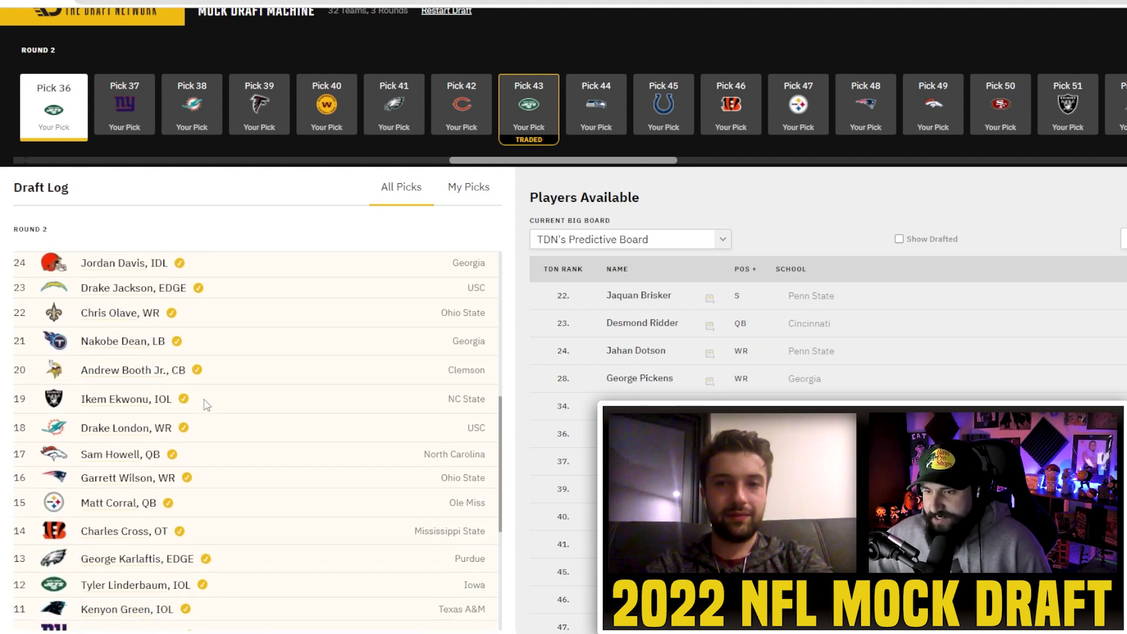
scroll(206, 404, "down", 1)
scroll(207, 405, "up", 8)
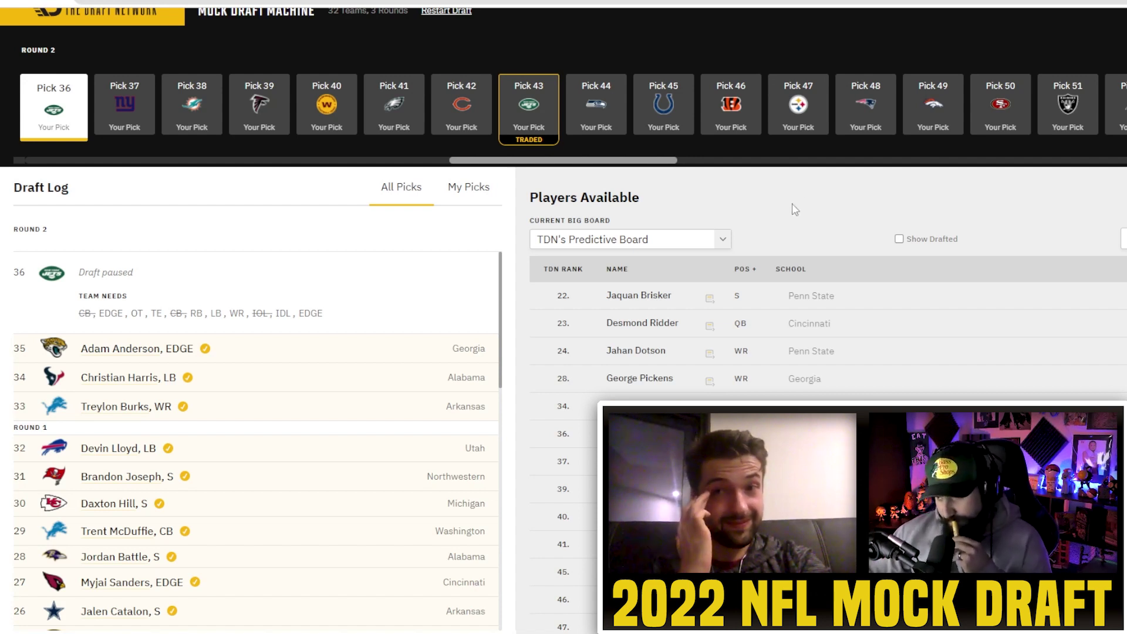
left_click(749, 270)
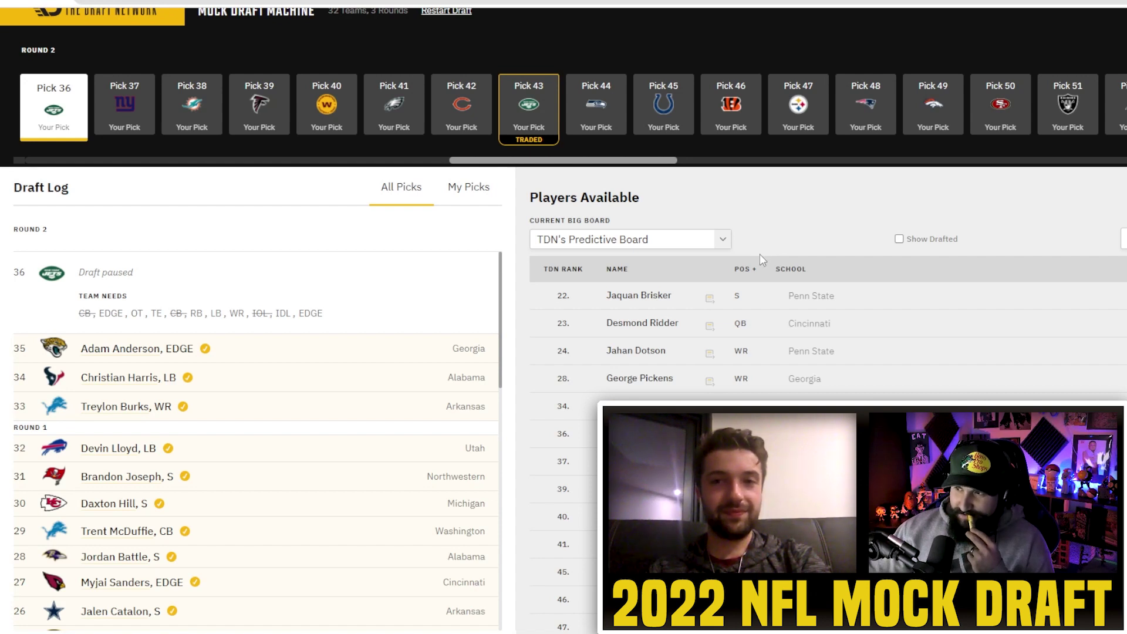
mouse_move(743, 270)
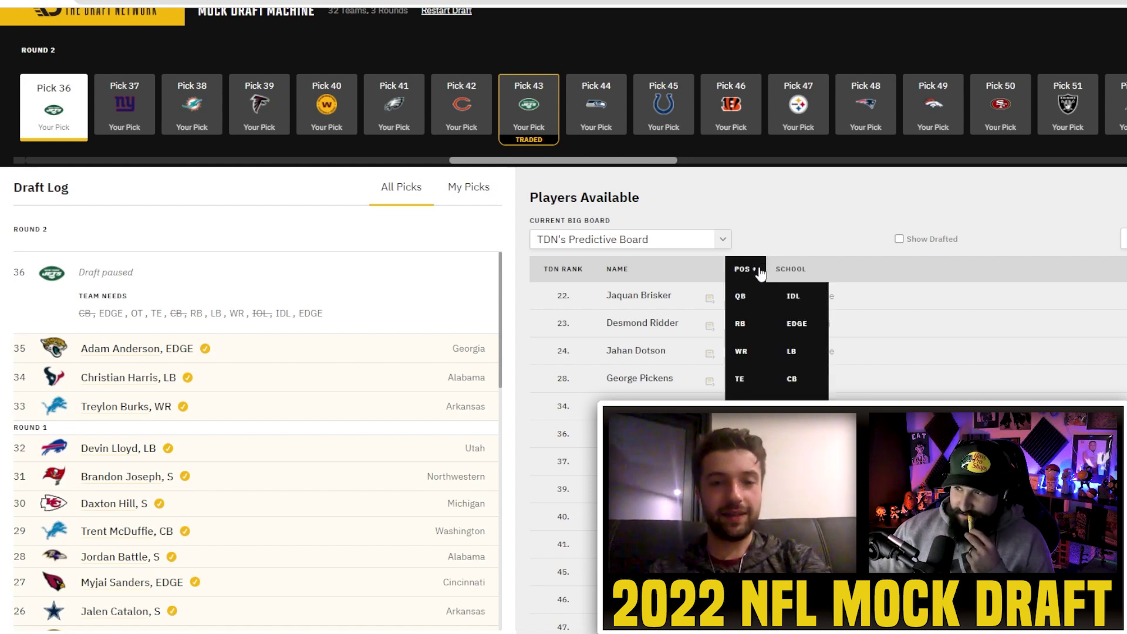
left_click(795, 329)
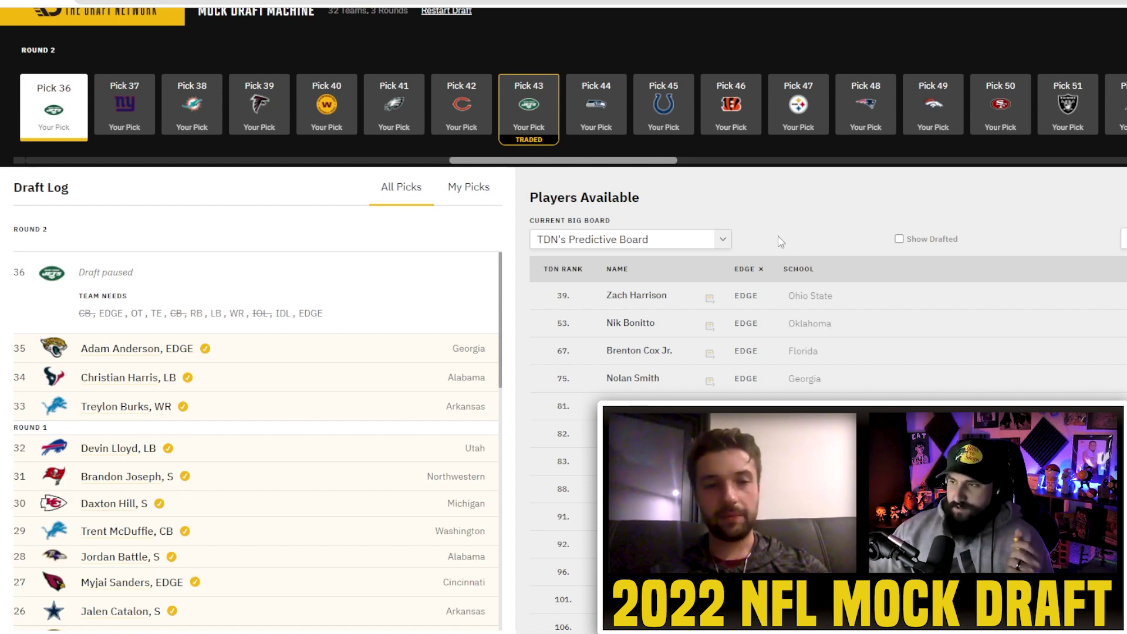
left_click(744, 269)
left_click(802, 406)
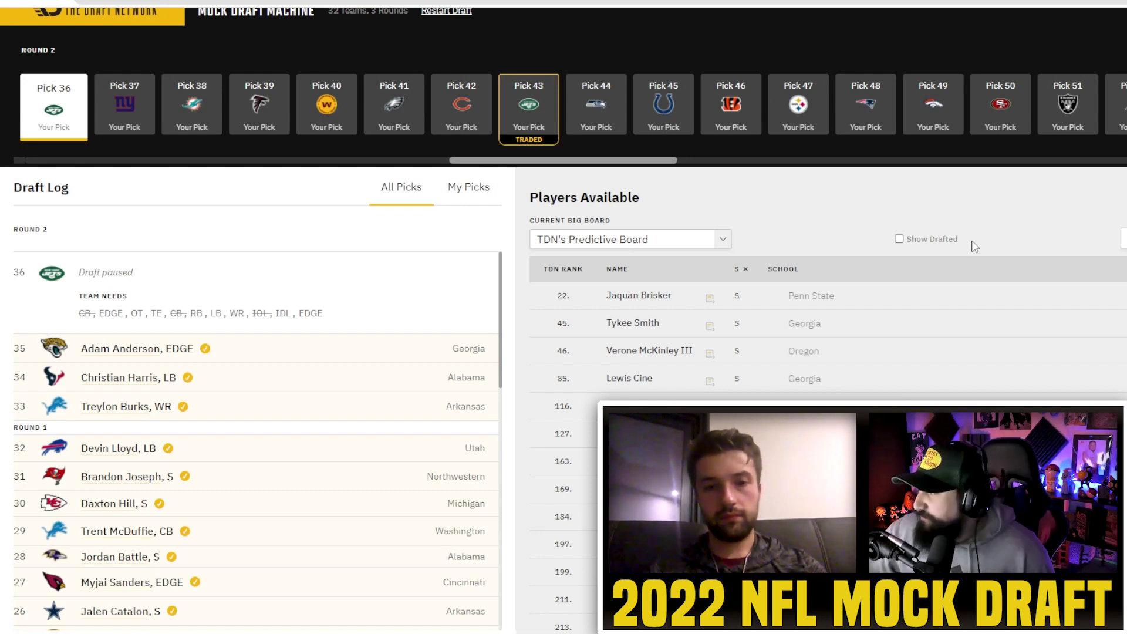
- Draft Brandon Smith for the Jets at pick 36 with the players filtered to LB, and clear the filter
left_click(757, 276)
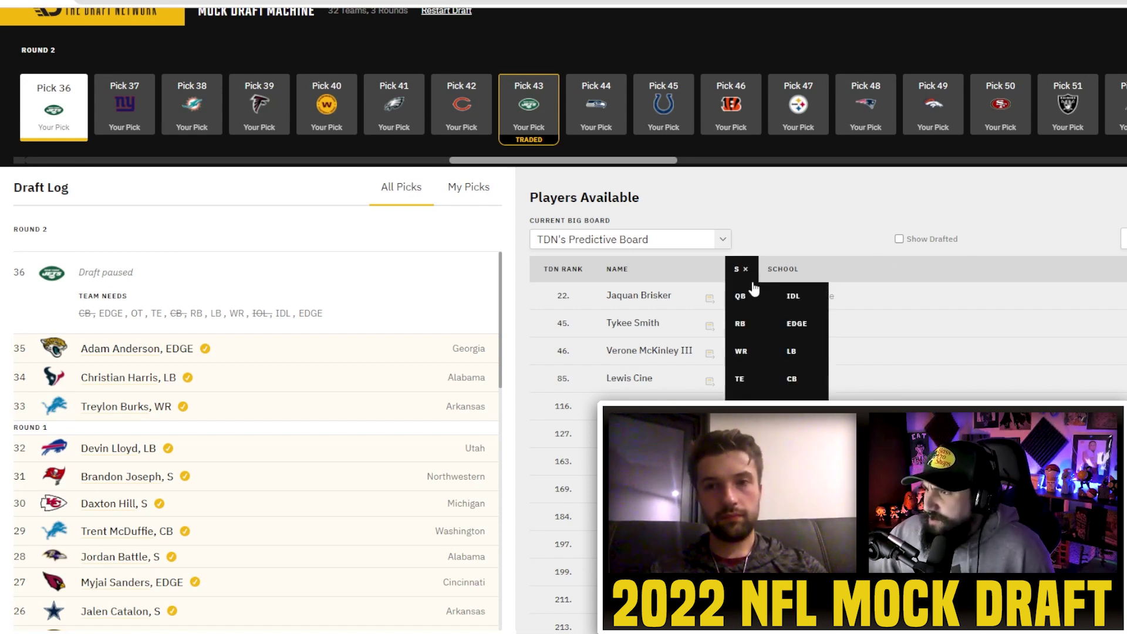
left_click(787, 358)
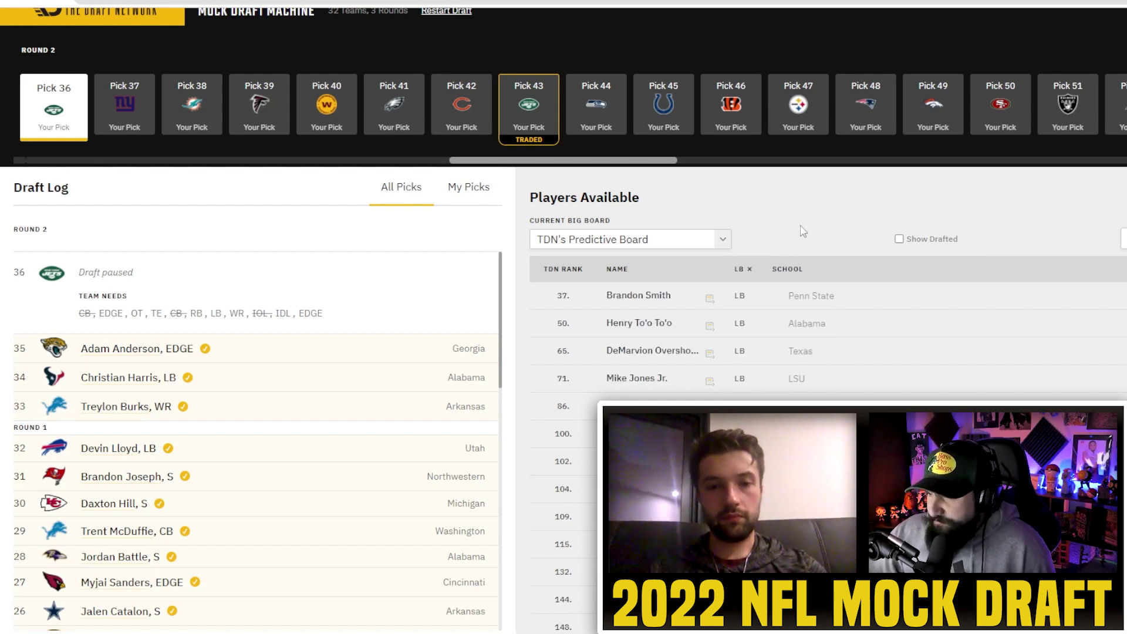
left_click(640, 295)
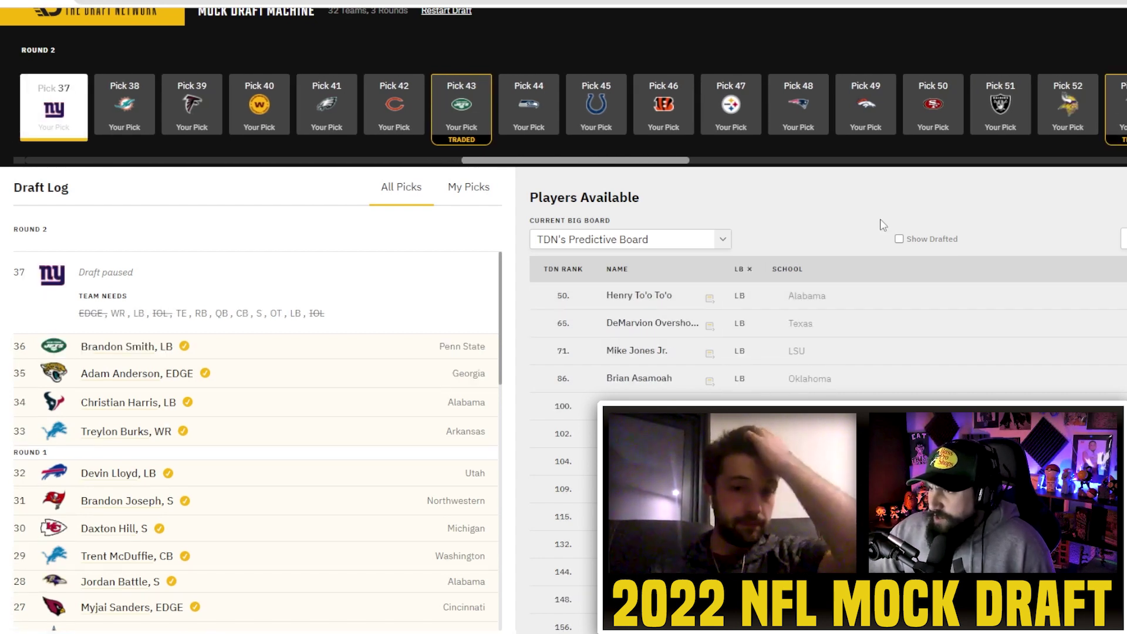
left_click(748, 271)
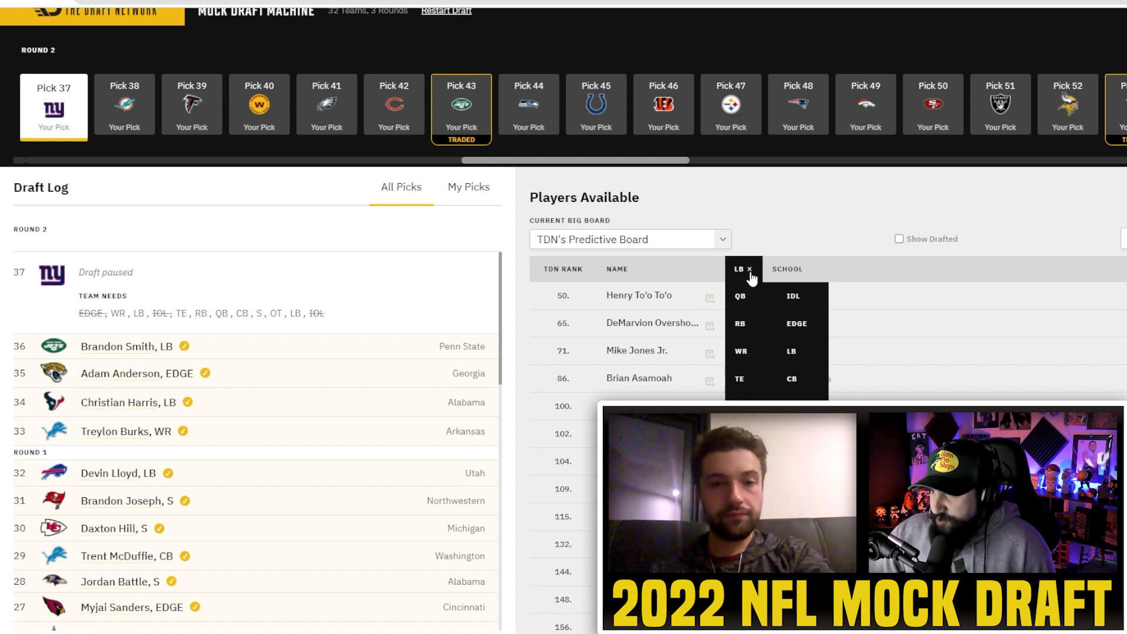
left_click(750, 271)
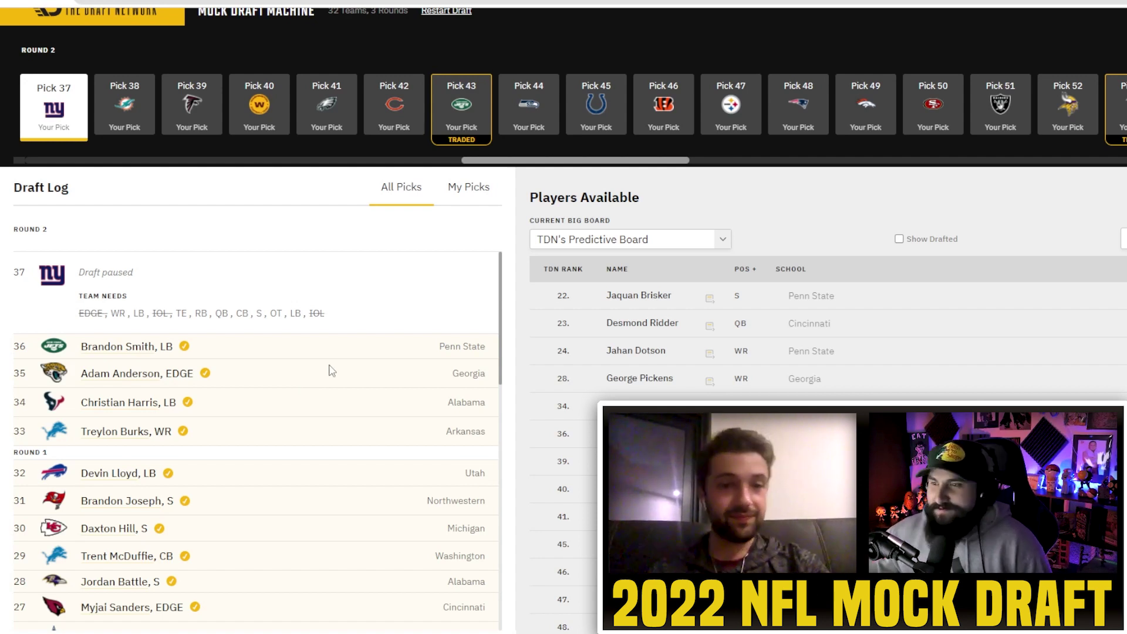
- Check the earlier selections in the draft log, and examine the available OT players for the Giants' pick 37
scroll(332, 369, "down", 5)
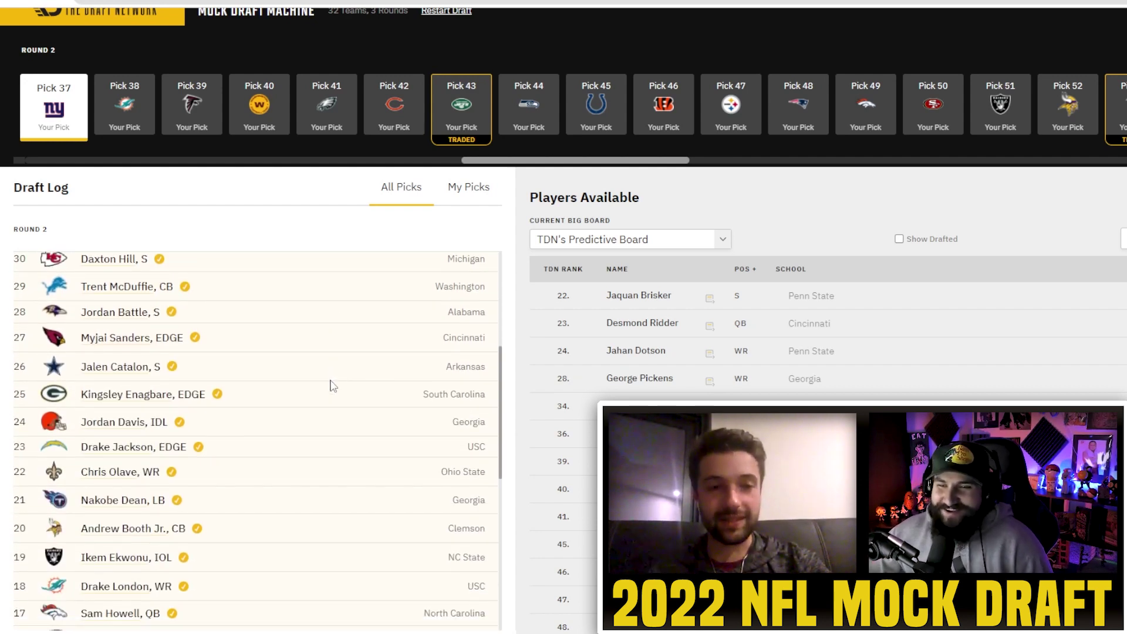
scroll(332, 384, "down", 10)
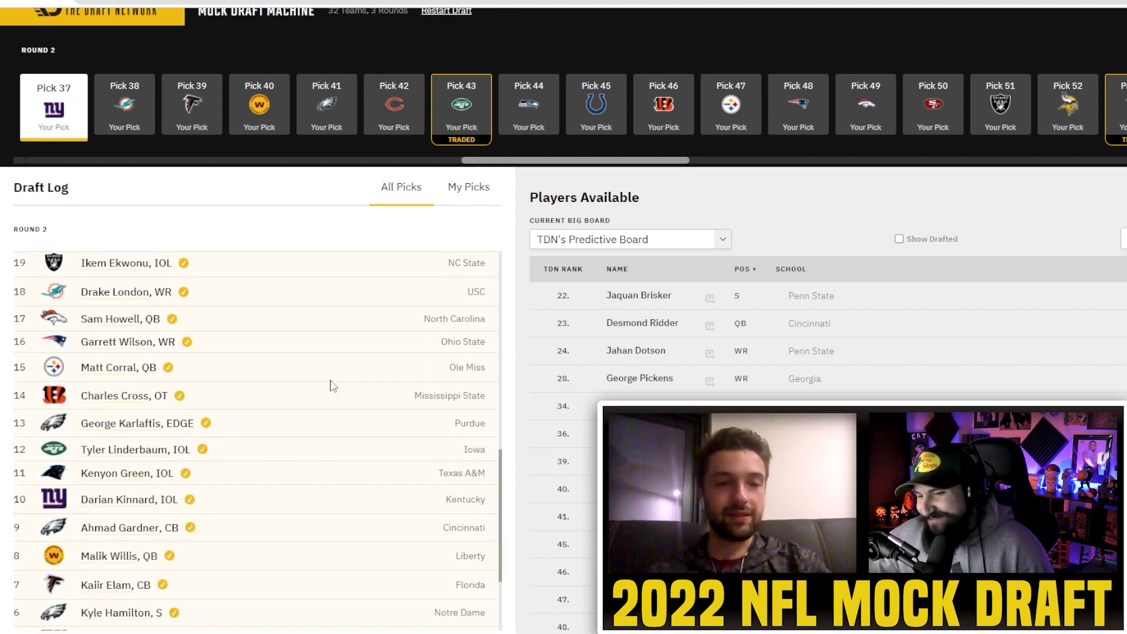
scroll(332, 385, "up", 15)
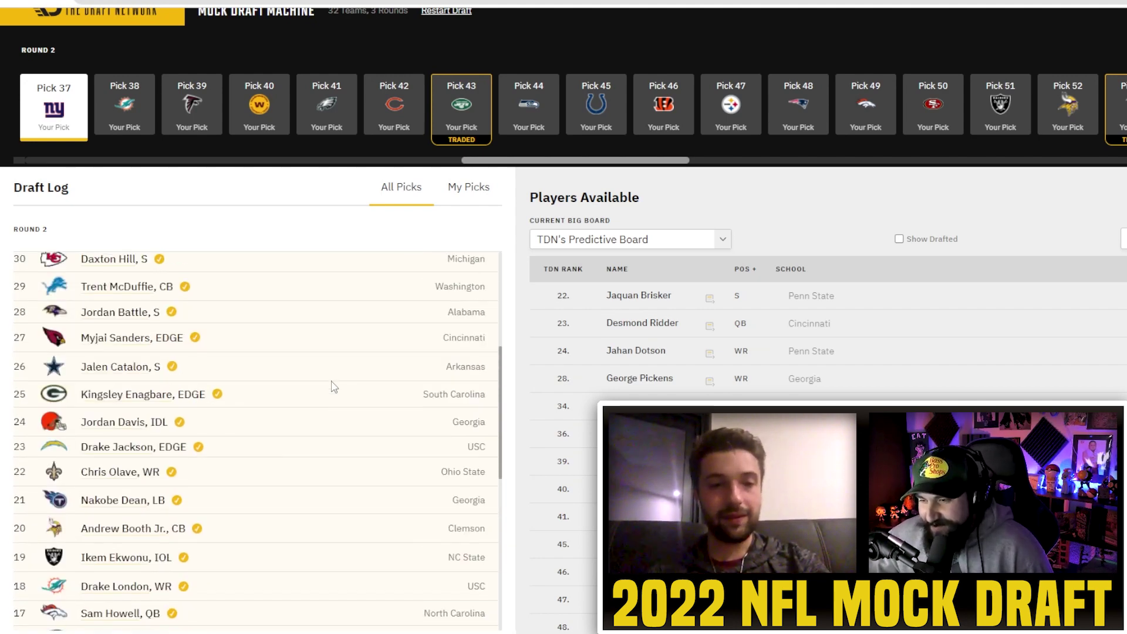
left_click(743, 268)
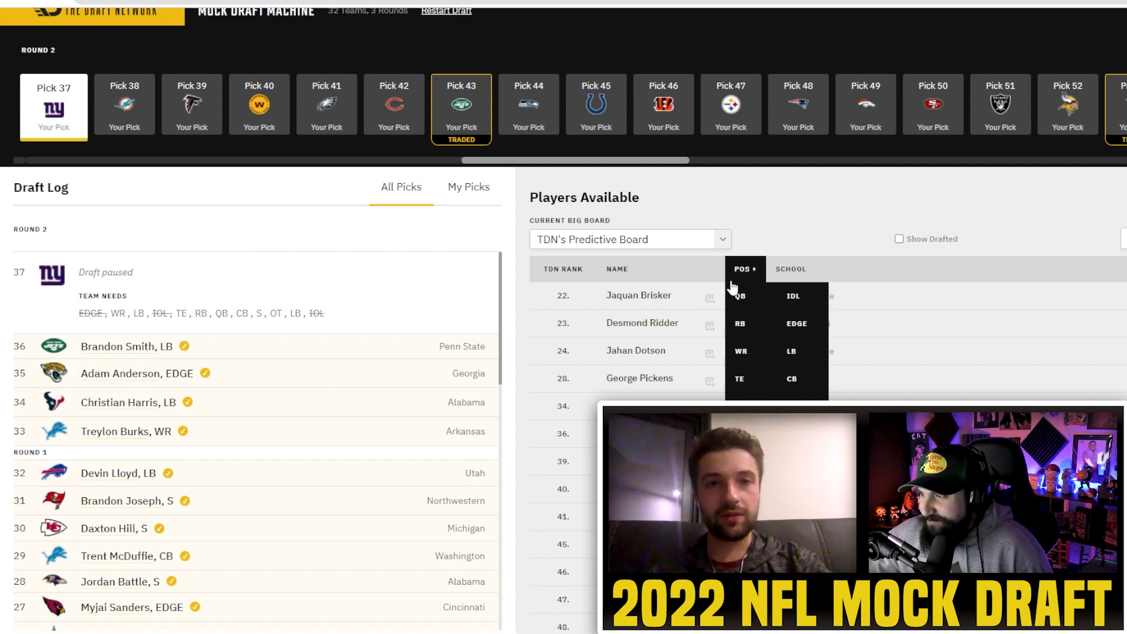
left_click(741, 407)
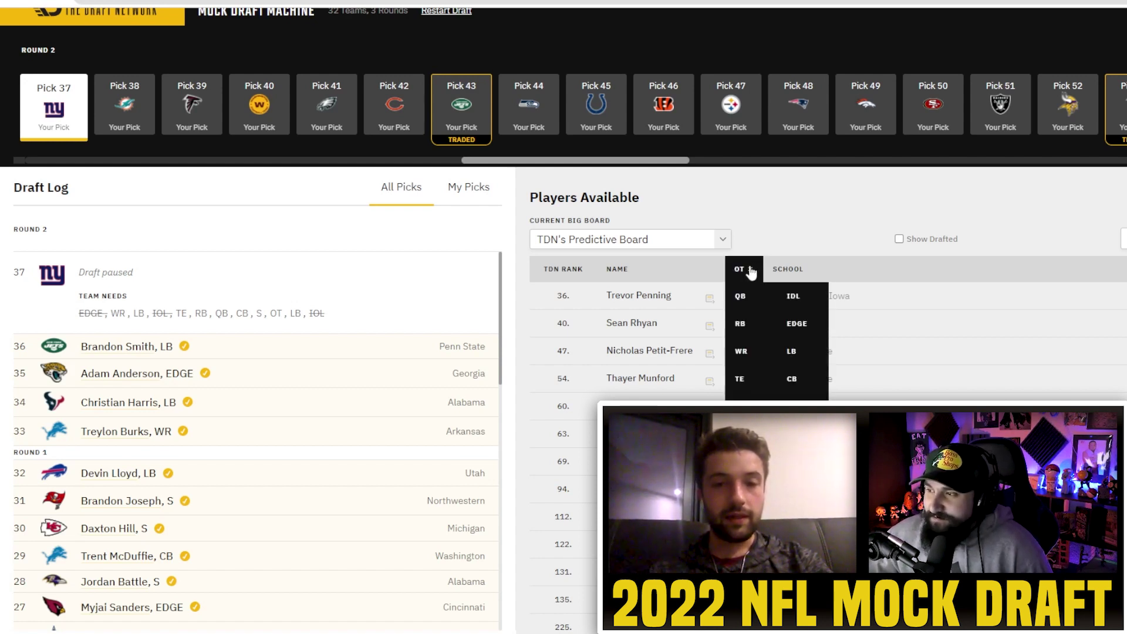
left_click(792, 245)
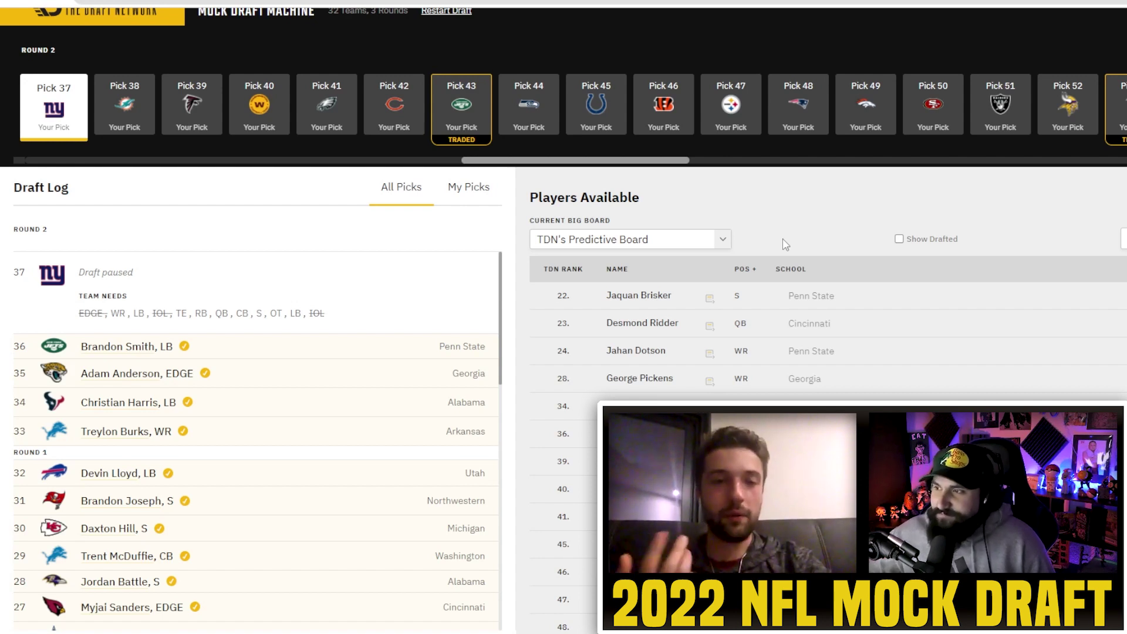
- Draft Sean Rhyan for the Giants at pick 37 using the OT position filter, and clear the filter
left_click(753, 264)
left_click(739, 406)
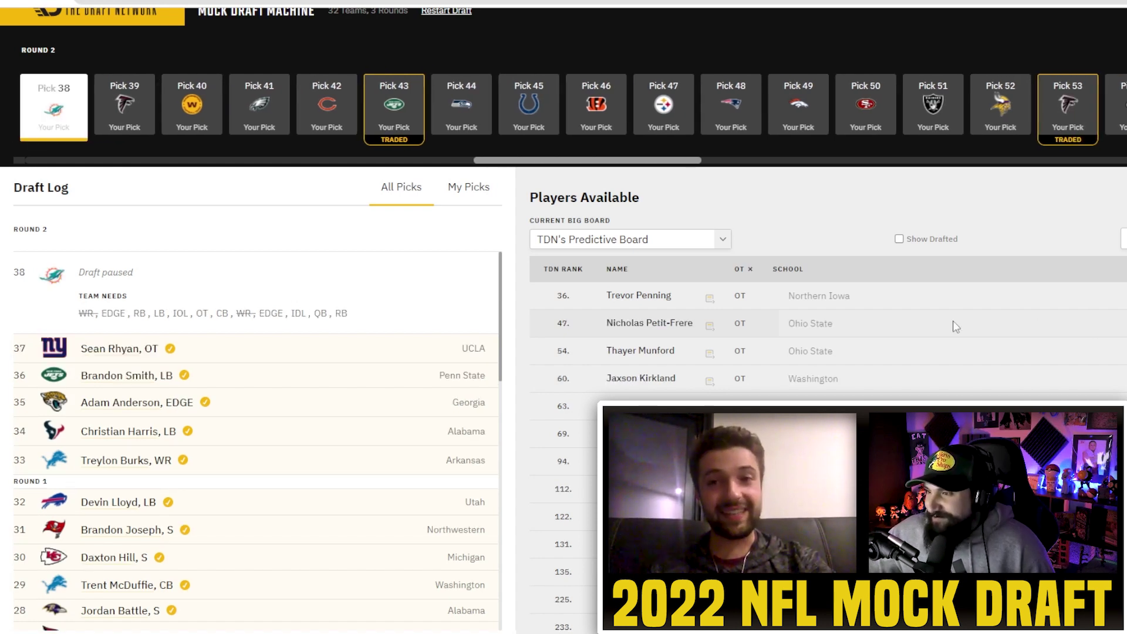
left_click(749, 273)
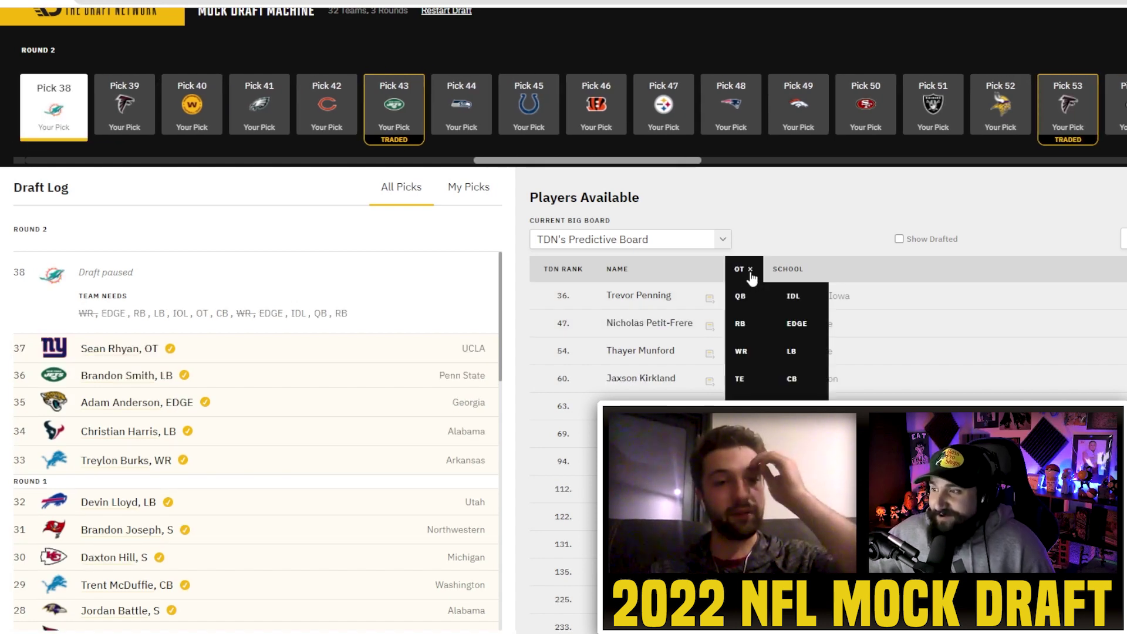
left_click(750, 270)
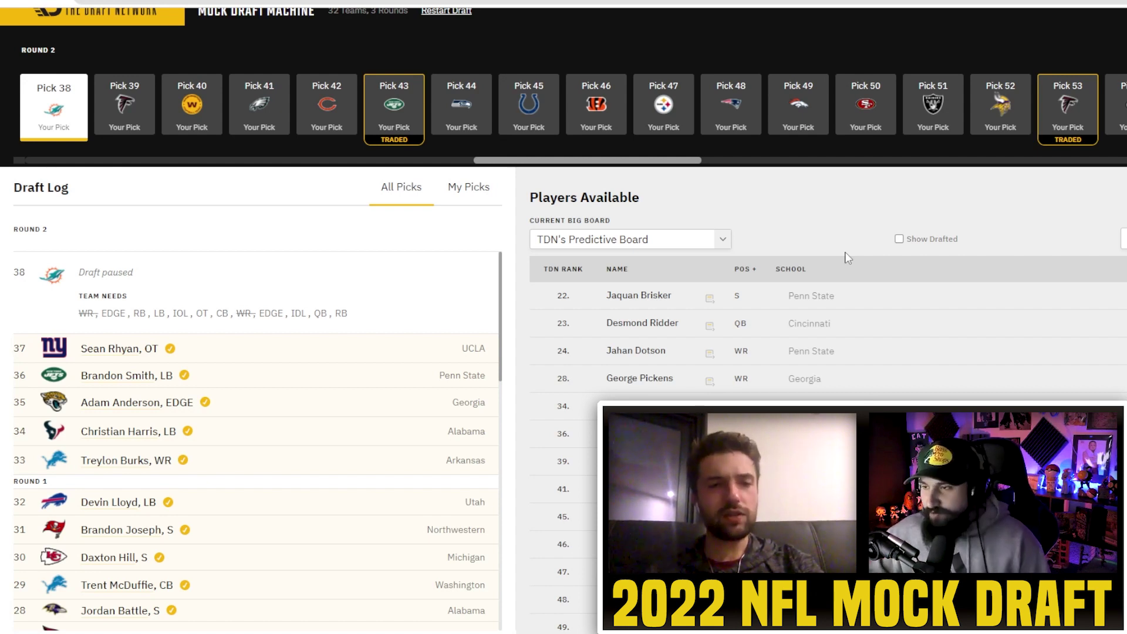
- Draft Nik Bonitto for the Dolphins at pick 38 using the EDGE position filter, and clear the filter
left_click(744, 269)
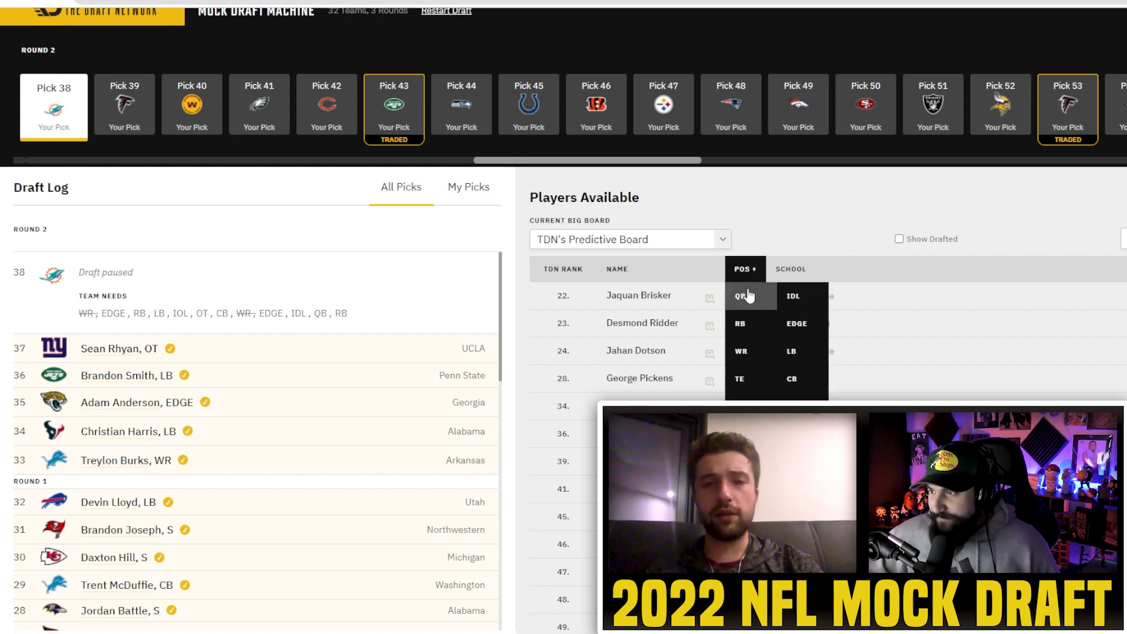
left_click(793, 330)
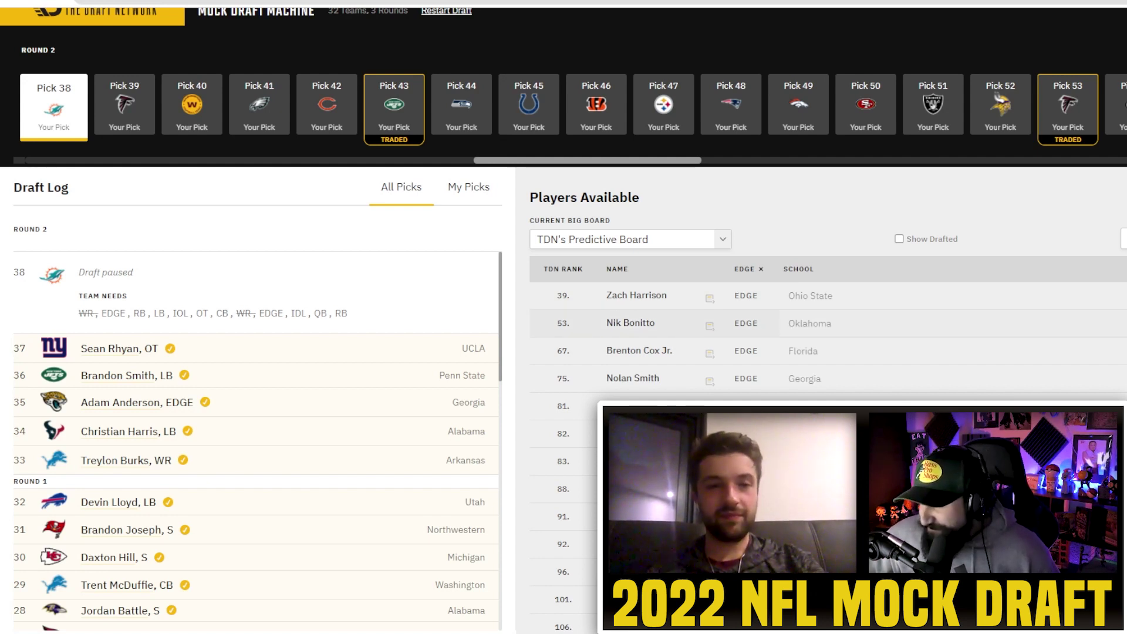
left_click(645, 323)
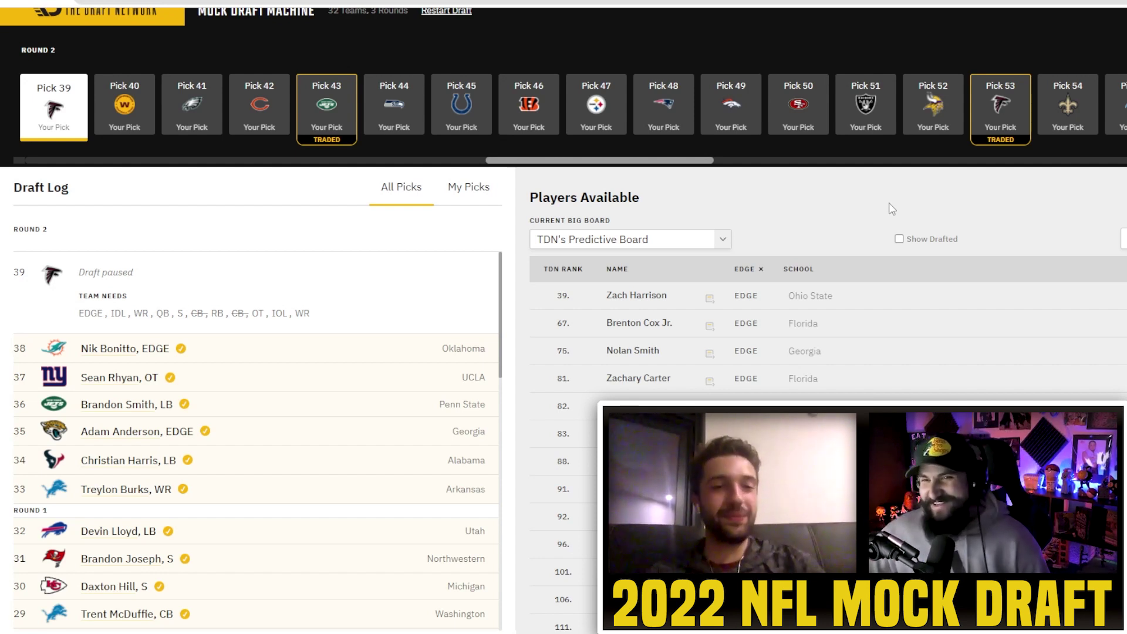
left_click(755, 263)
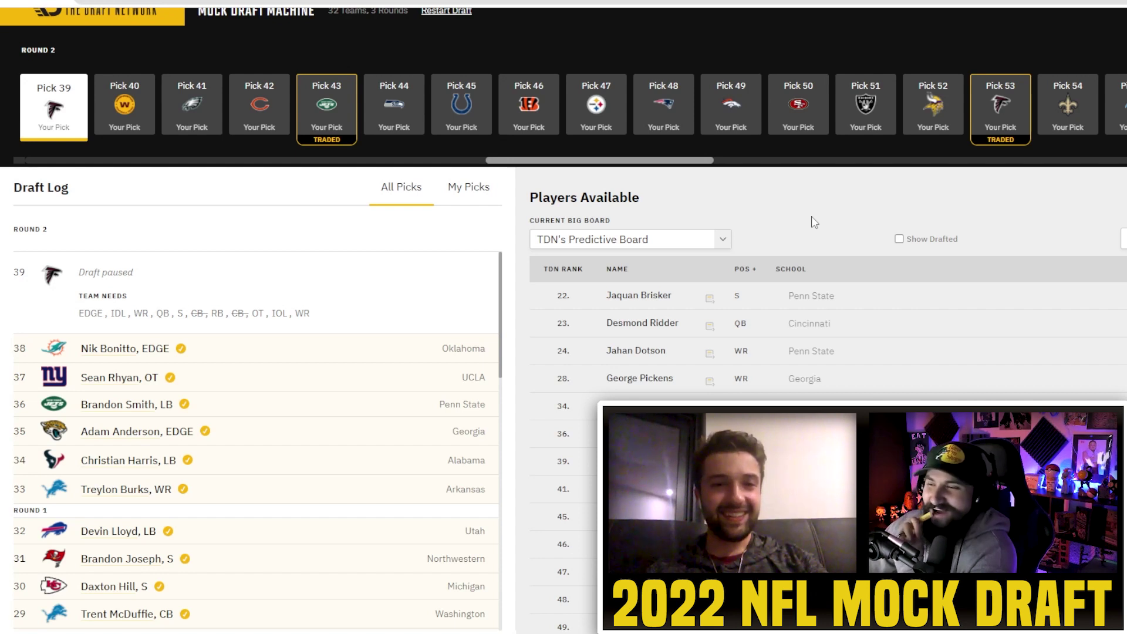
- Draft Zach Harrison for the Falcons at pick 39 with the players filtered to EDGE
left_click(741, 269)
left_click(790, 327)
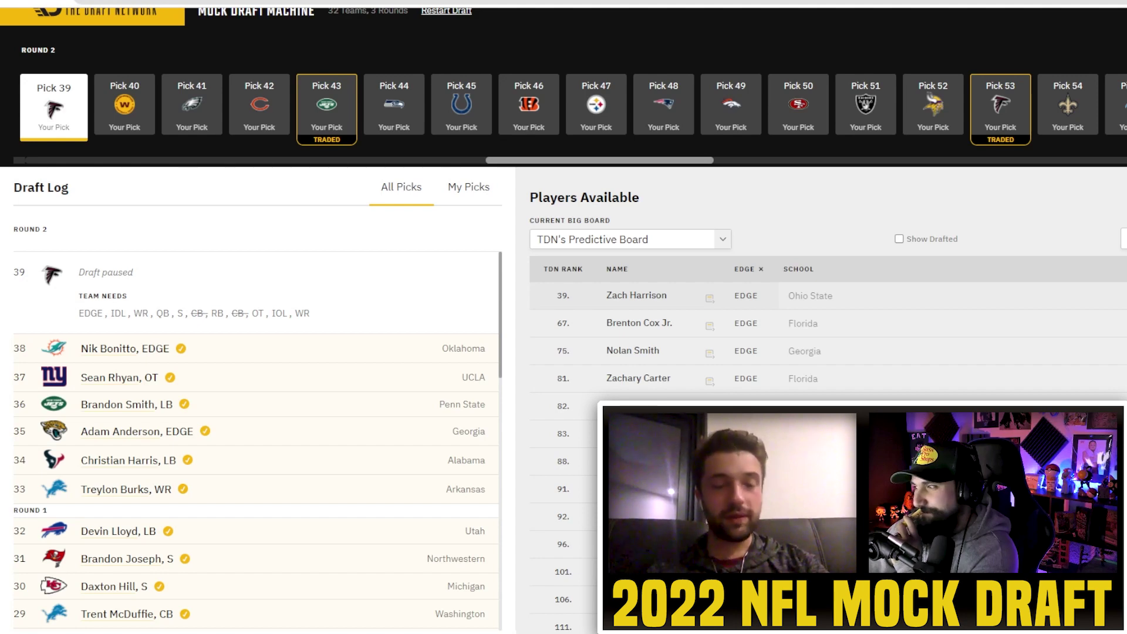
left_click(1080, 296)
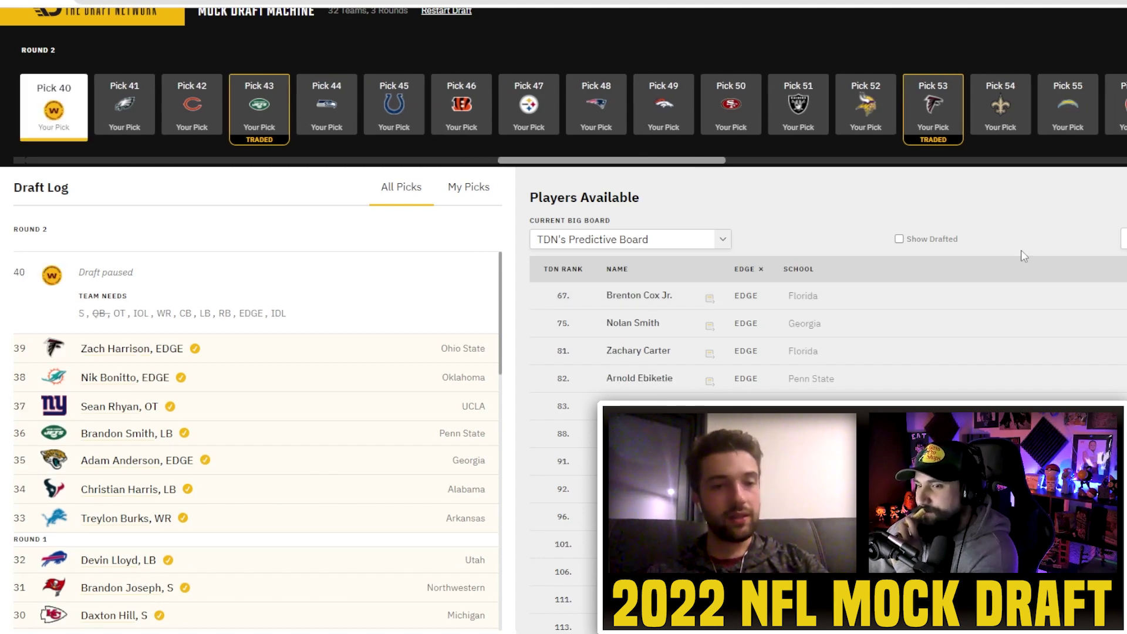
- Check the earlier selections in the draft log, and clear the EDGE position filter
scroll(382, 480, "down", 10)
scroll(382, 480, "down", 2)
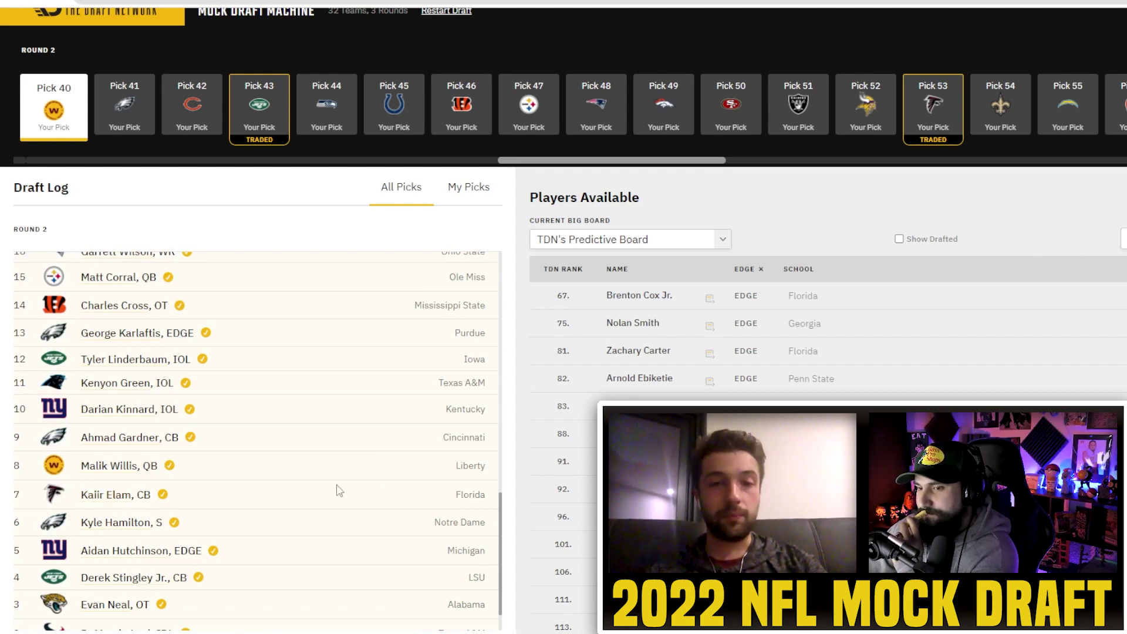
scroll(339, 490, "up", 12)
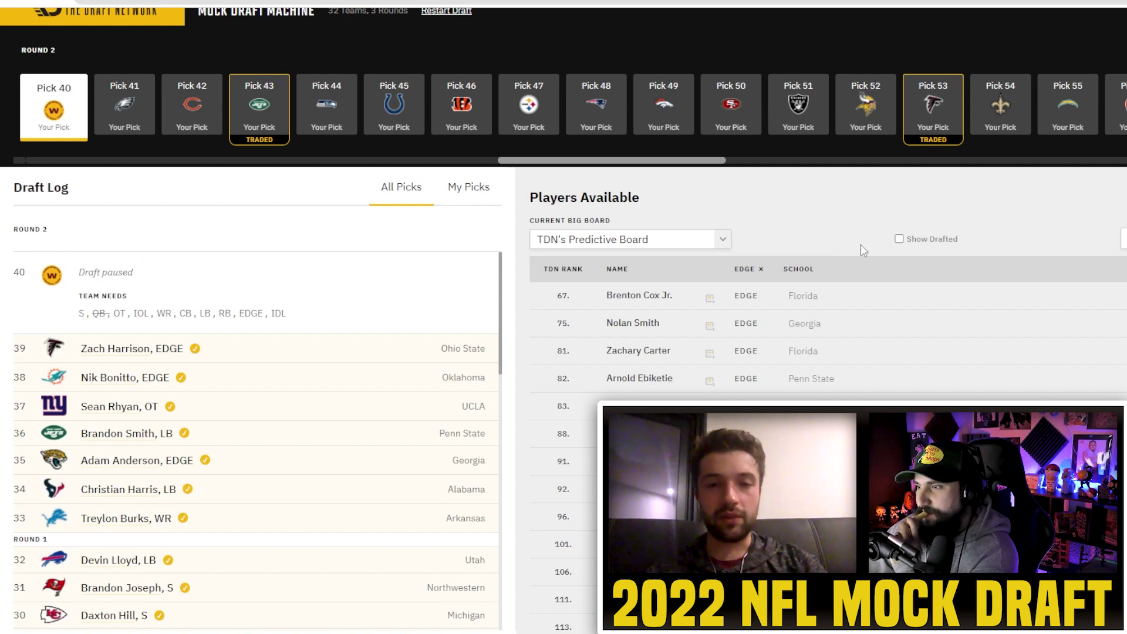
left_click(761, 272)
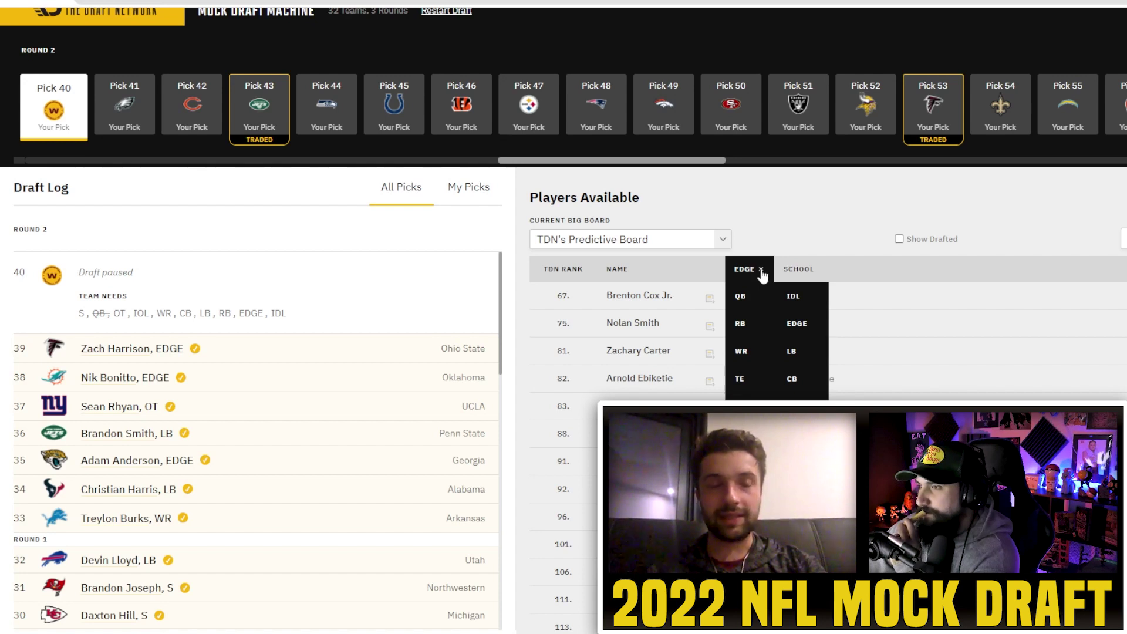
left_click(761, 273)
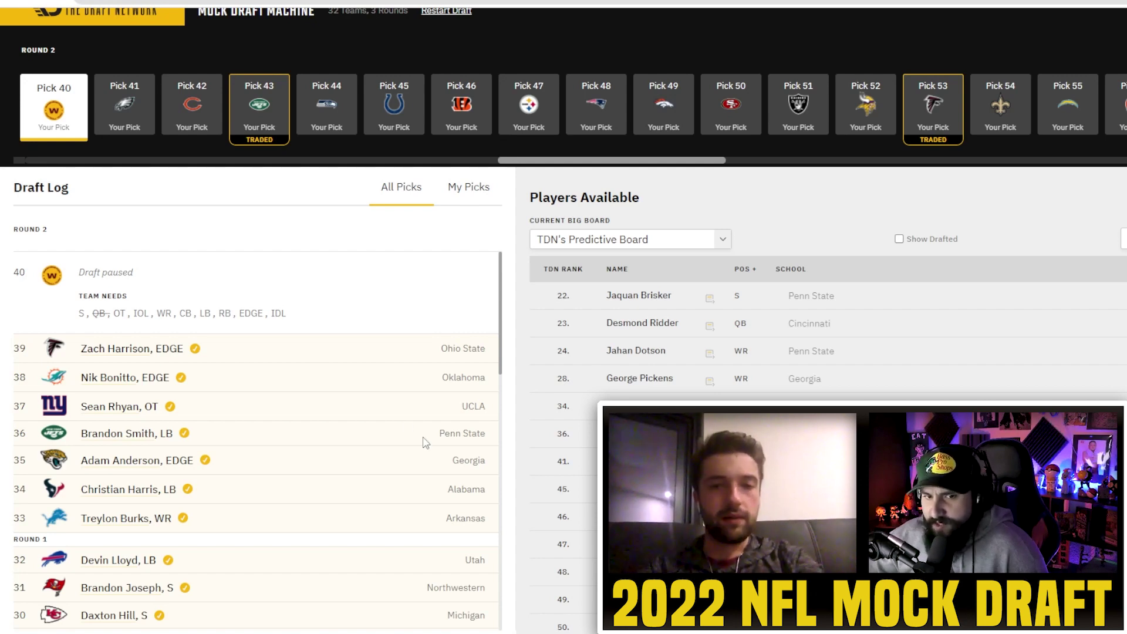
- Examine the Round 1 and Round 2 selections in the draft log before making Washington's pick 40
scroll(425, 443, "down", 8)
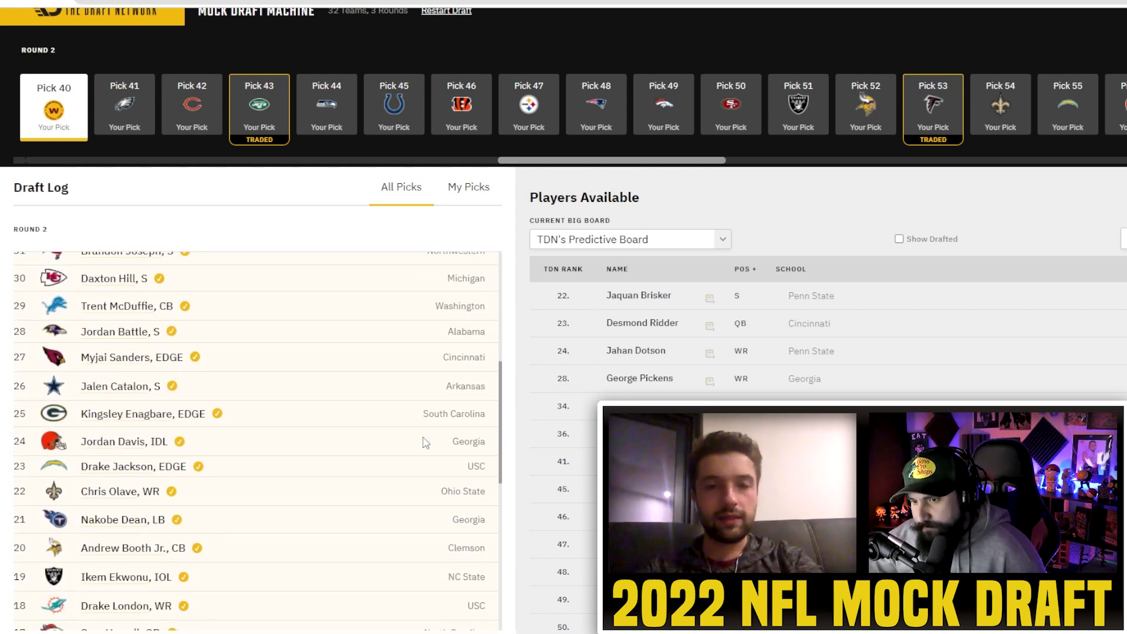
scroll(425, 443, "down", 2)
scroll(425, 443, "up", 10)
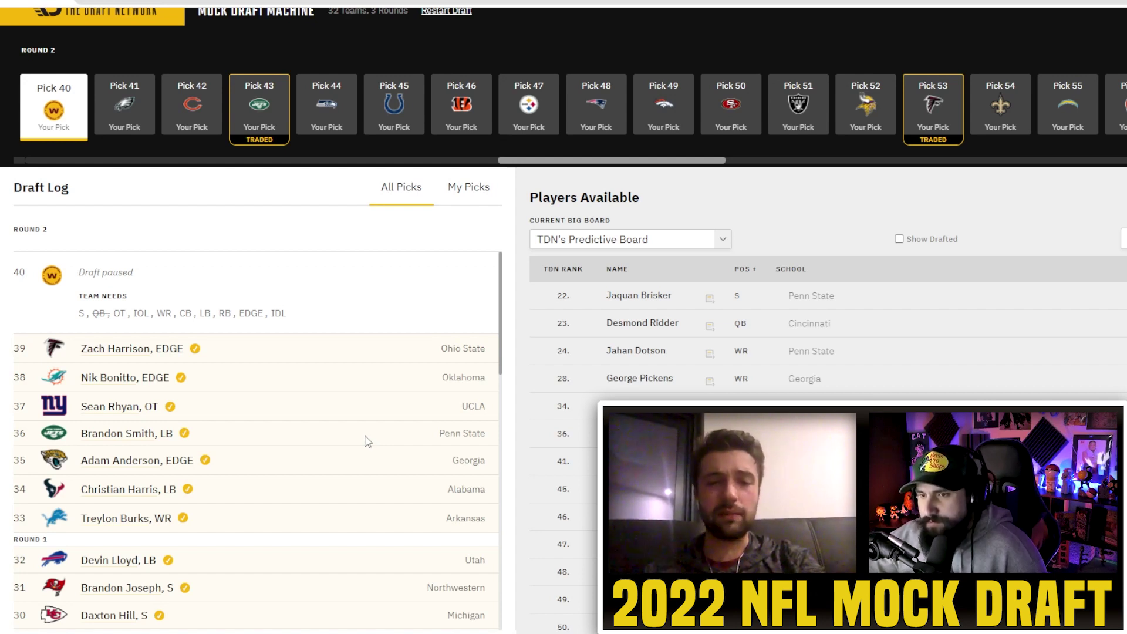
scroll(370, 440, "down", 7)
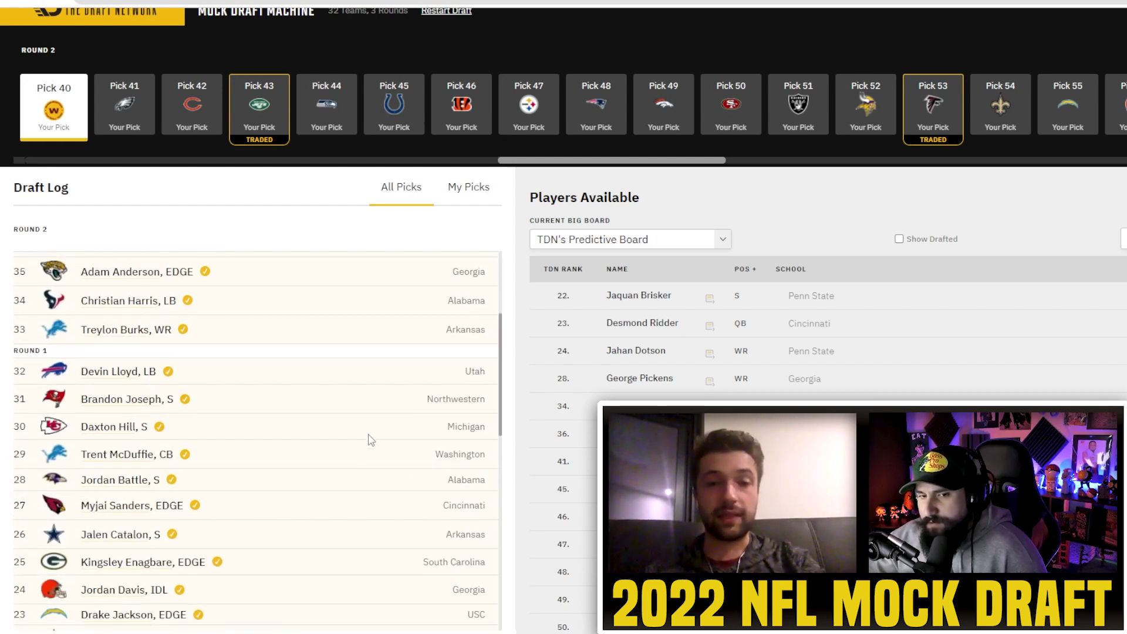
scroll(370, 440, "down", 3)
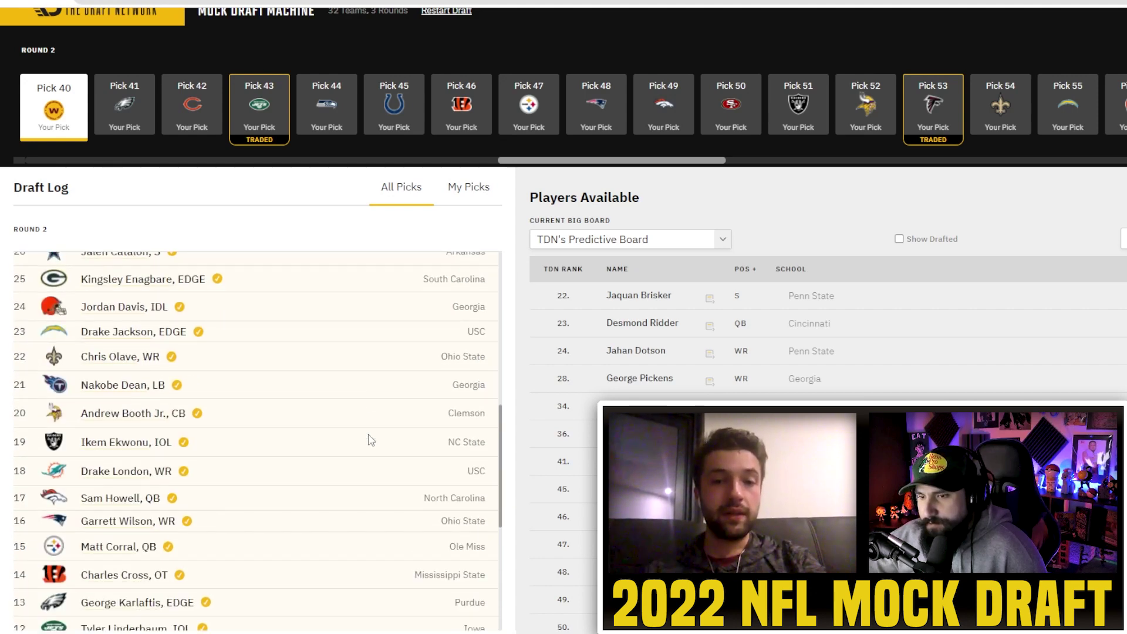
scroll(371, 440, "down", 1)
scroll(370, 441, "up", 8)
scroll(370, 440, "up", 3)
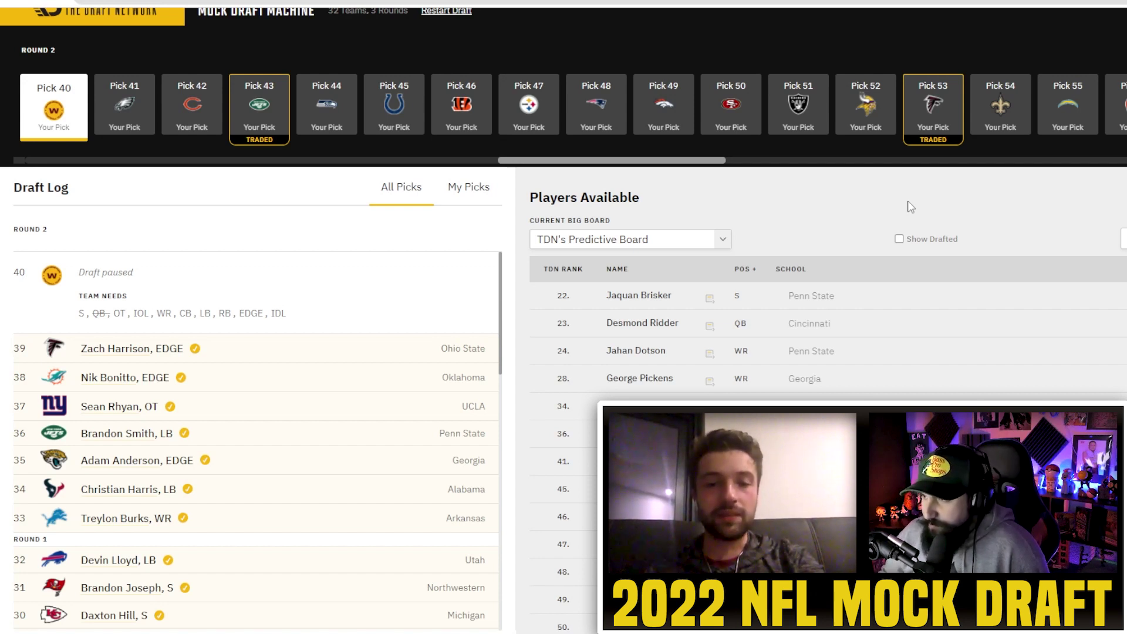
- Draft Trevor Penning for Washington at pick 40 with the players filtered to OT
left_click(738, 276)
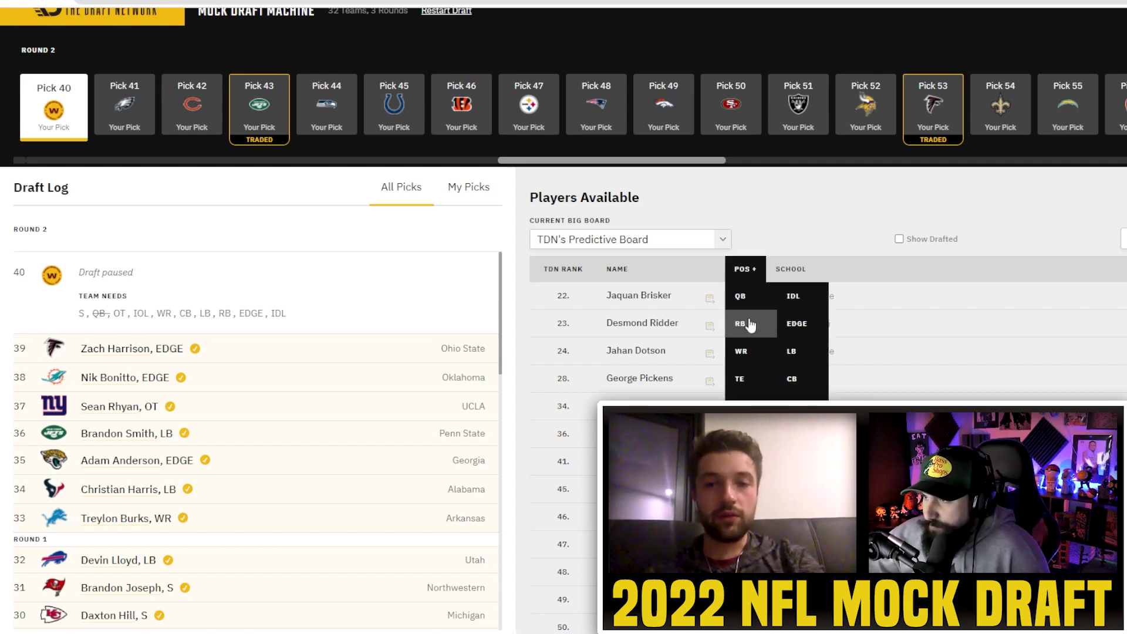
left_click(750, 394)
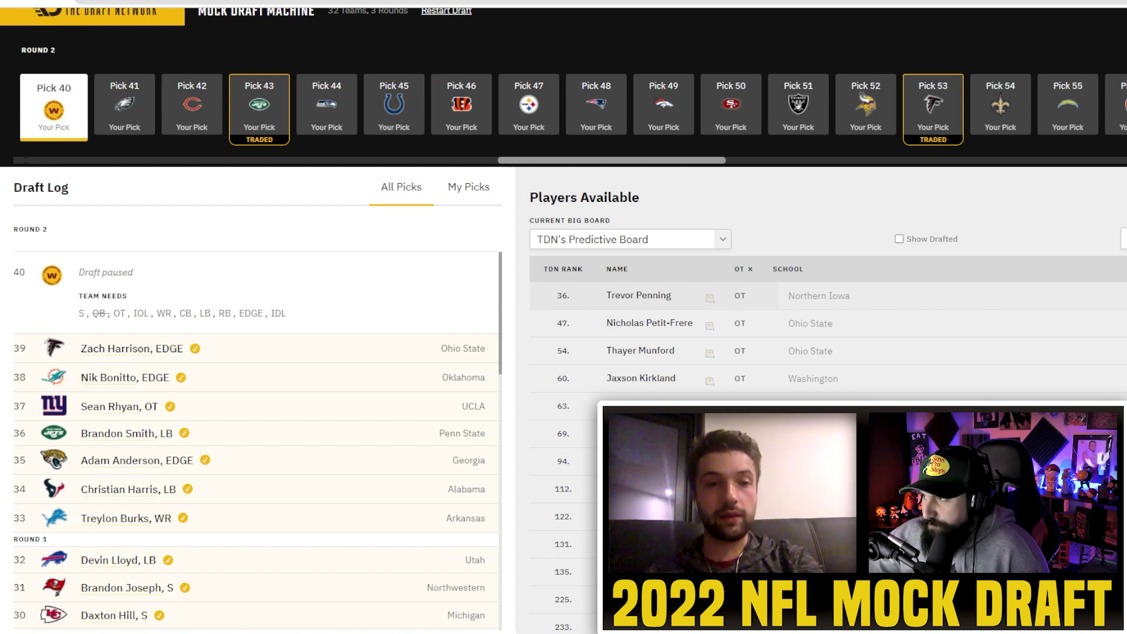
left_click(957, 295)
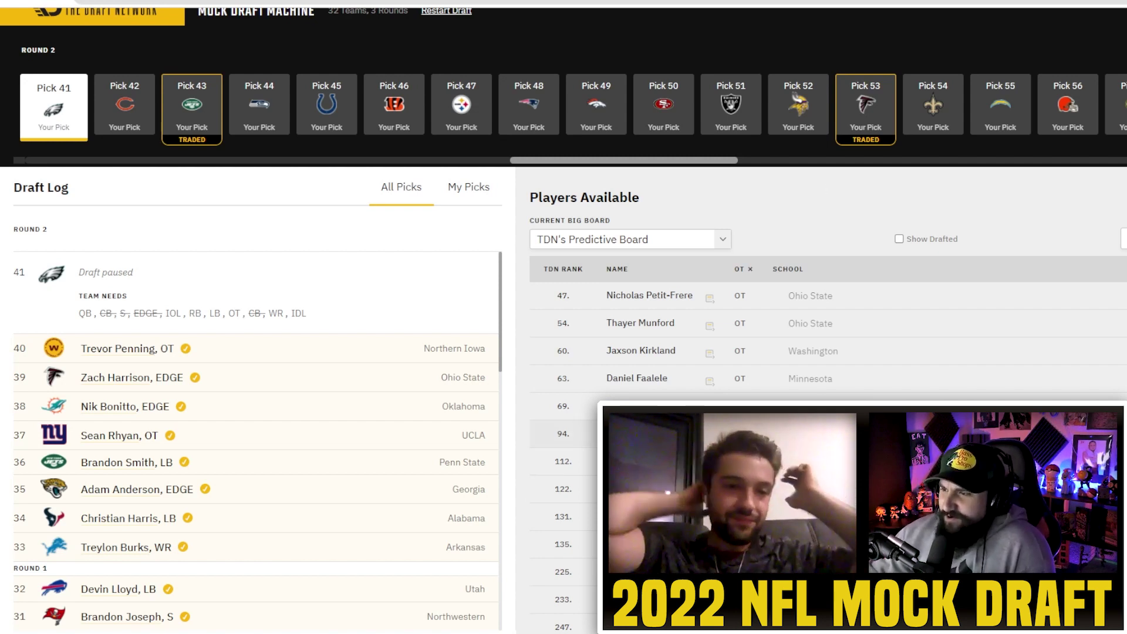
- Look through the remaining OT players for the Eagles' pick 41, and clear the OT filter
scroll(674, 329, "down", 2)
scroll(675, 329, "down", 3)
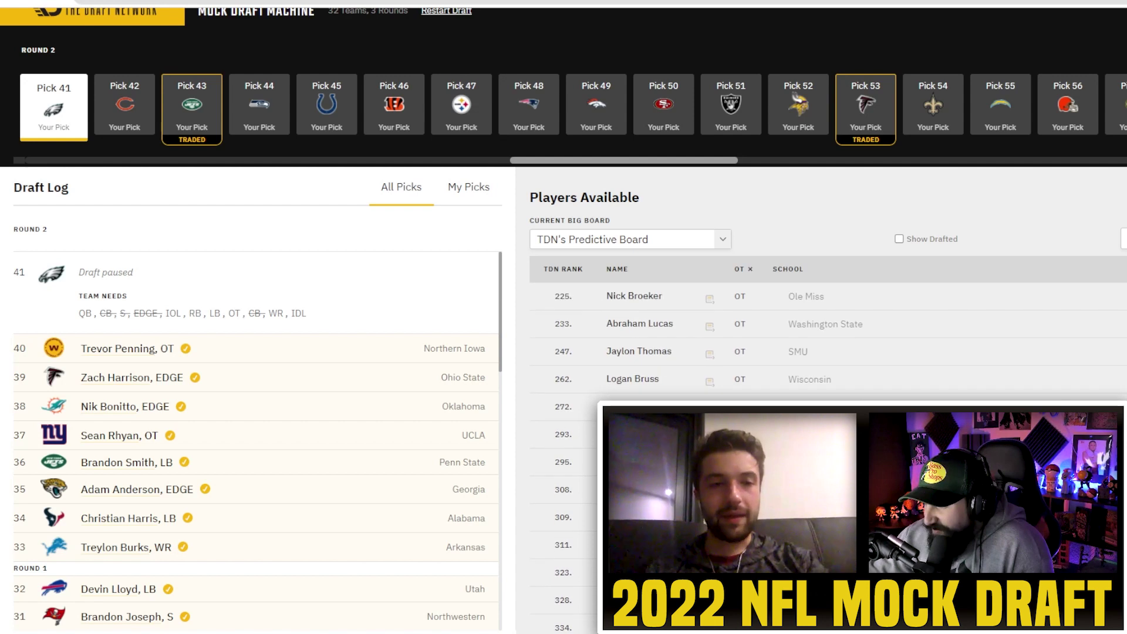
scroll(675, 328, "up", 5)
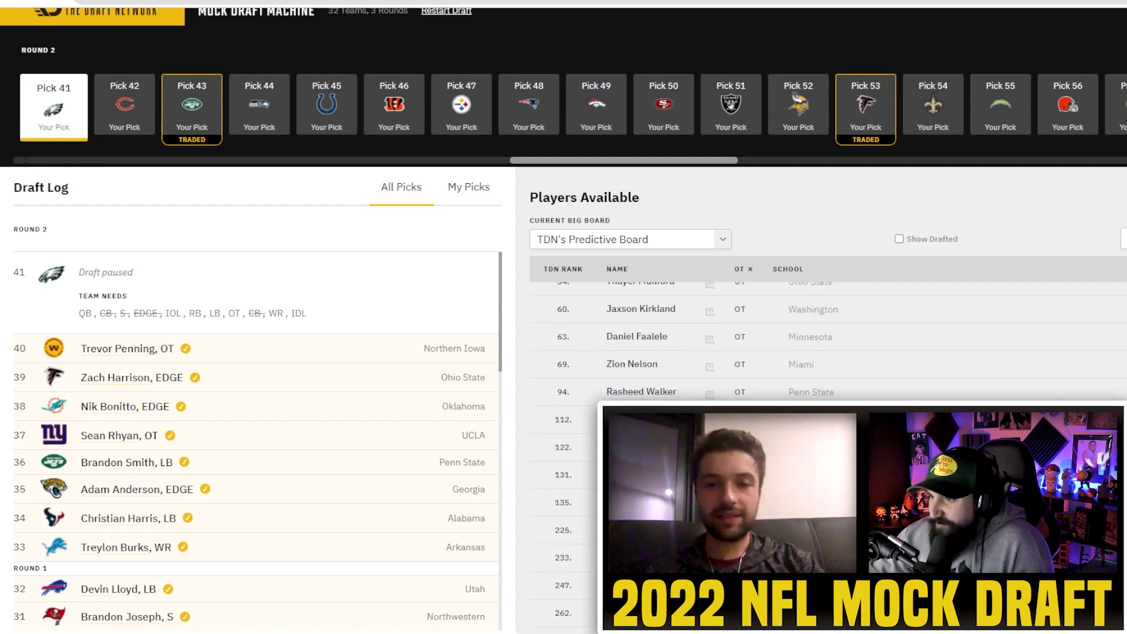
left_click(741, 270)
left_click(750, 271)
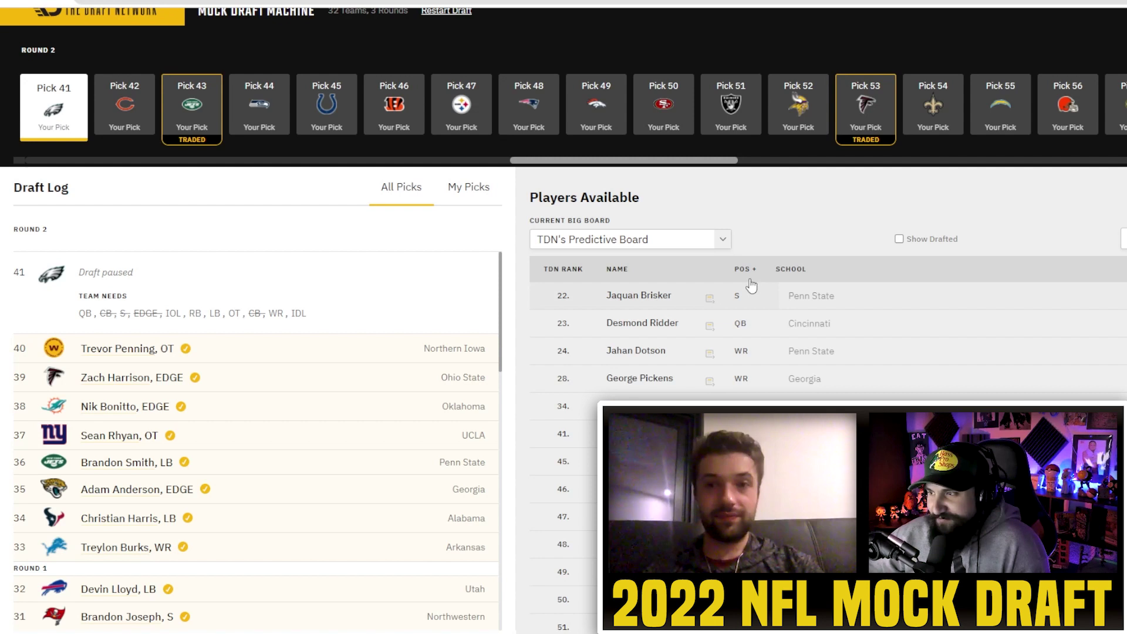
- Draft George Pickens for the Eagles at pick 41 using the WR position filter, and clear the filter
left_click(744, 269)
left_click(743, 350)
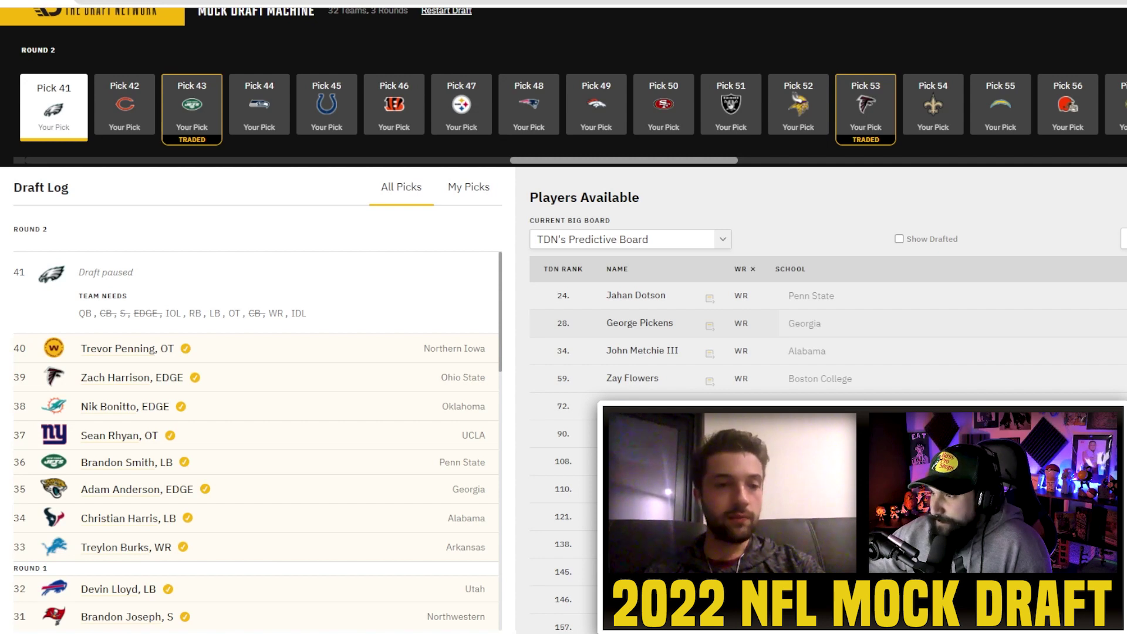
left_click(640, 323)
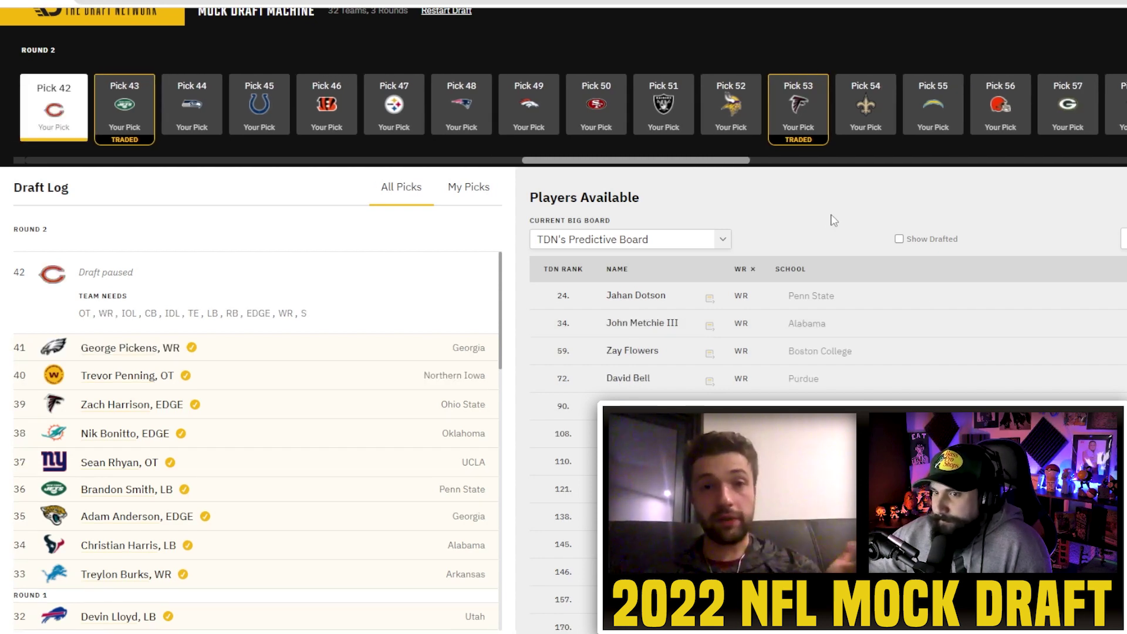
left_click(755, 275)
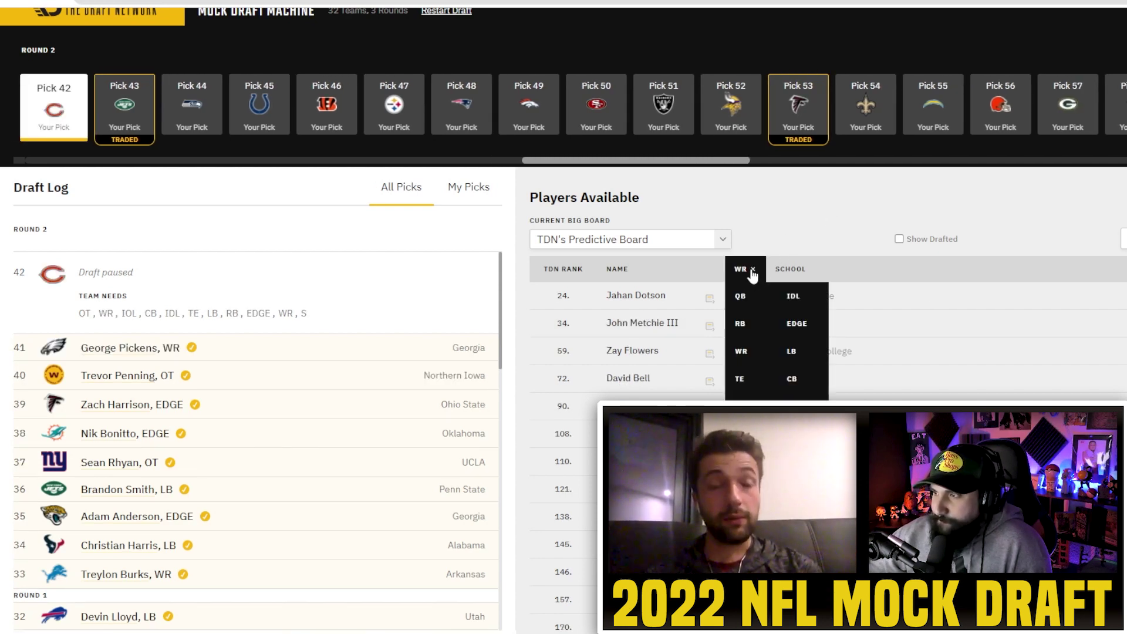
left_click(753, 270)
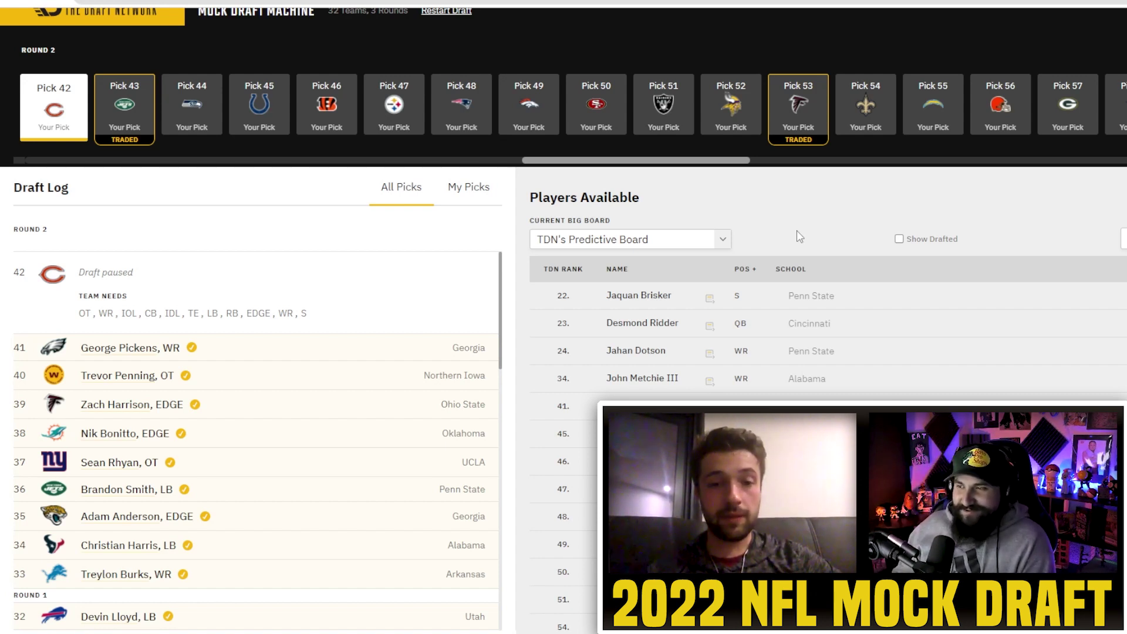
- Draft Daniel Faalele for the Bears at pick 42 using the OT position filter, and clear the filter
left_click(744, 269)
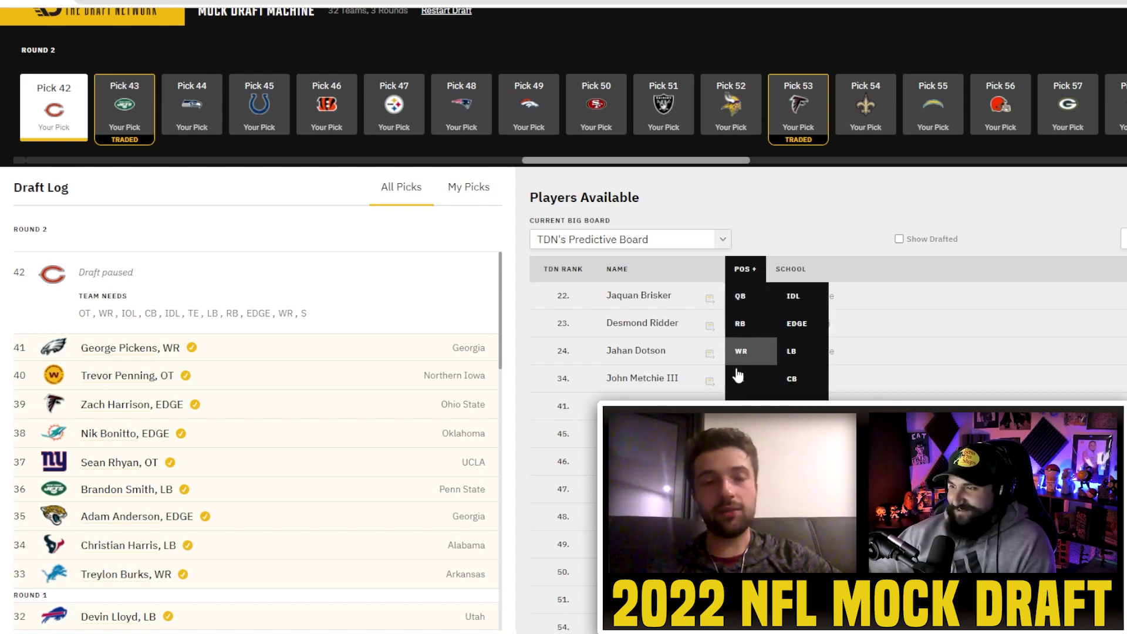
left_click(740, 406)
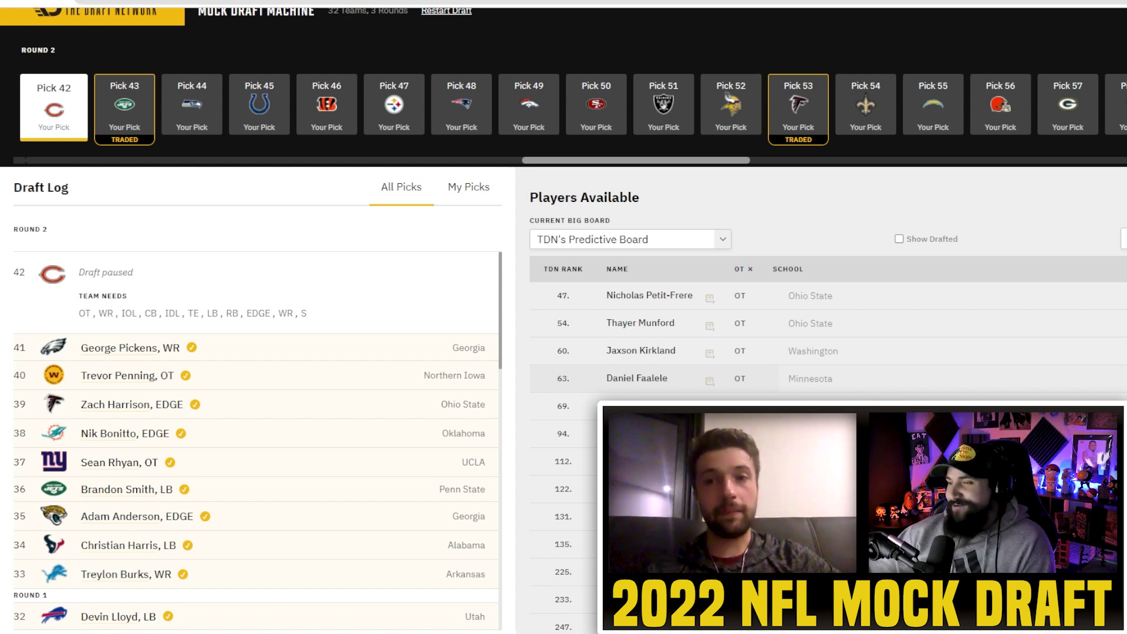
left_click(646, 378)
left_click(749, 269)
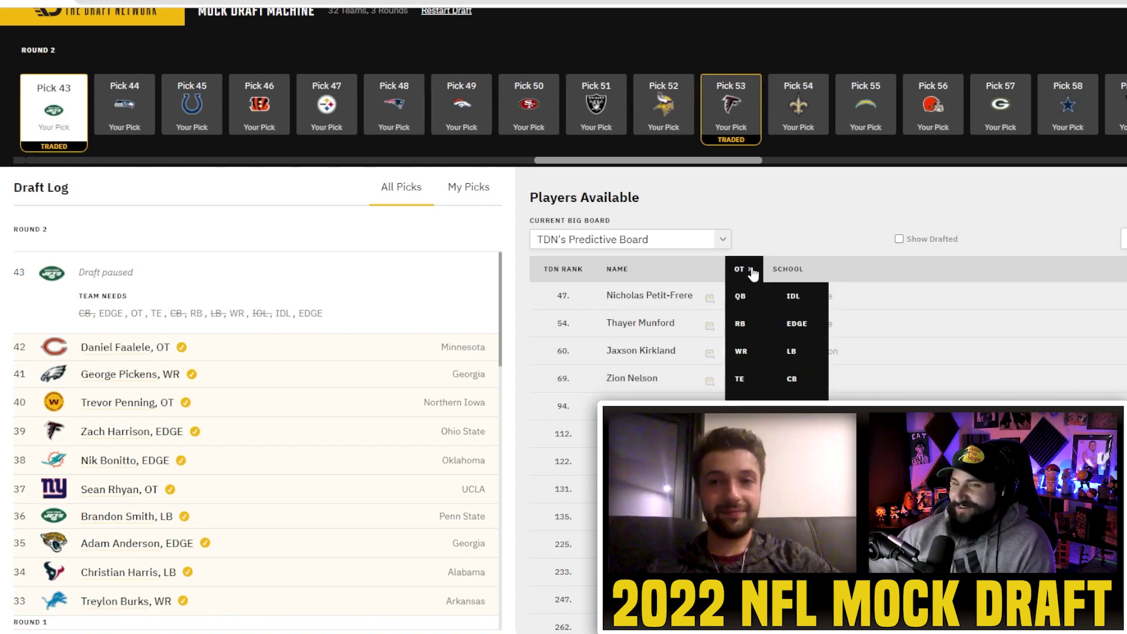
left_click(812, 243)
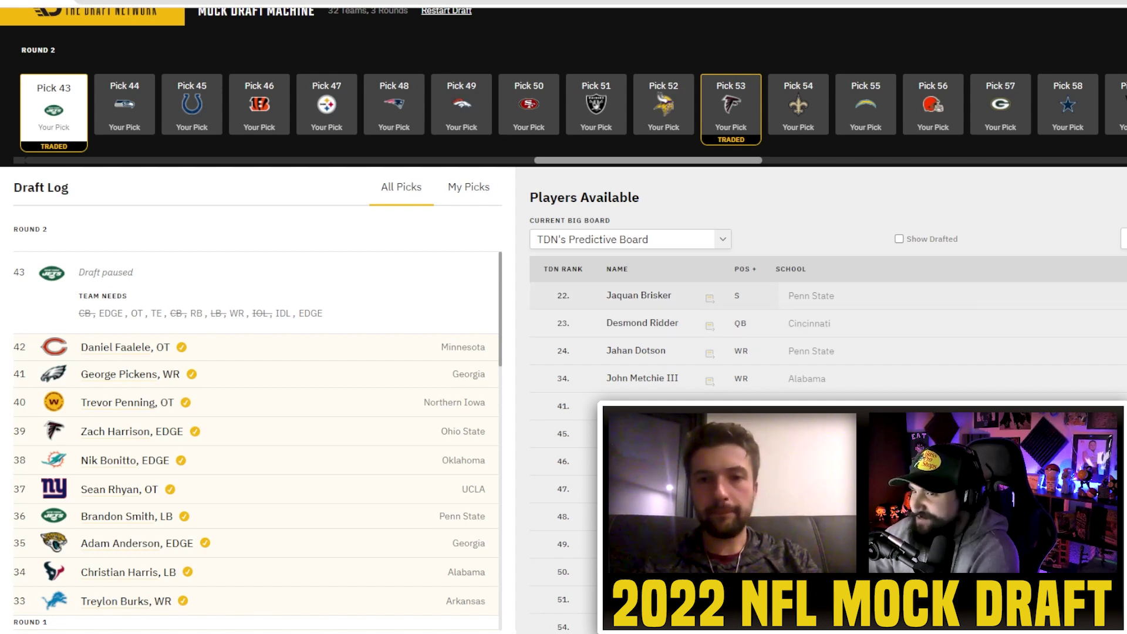
- Draft Jaquan Brisker for the Jets at pick 43 and, filtering to CB, Derion Kendrick for the Seahawks at pick 44
left_click(1115, 295)
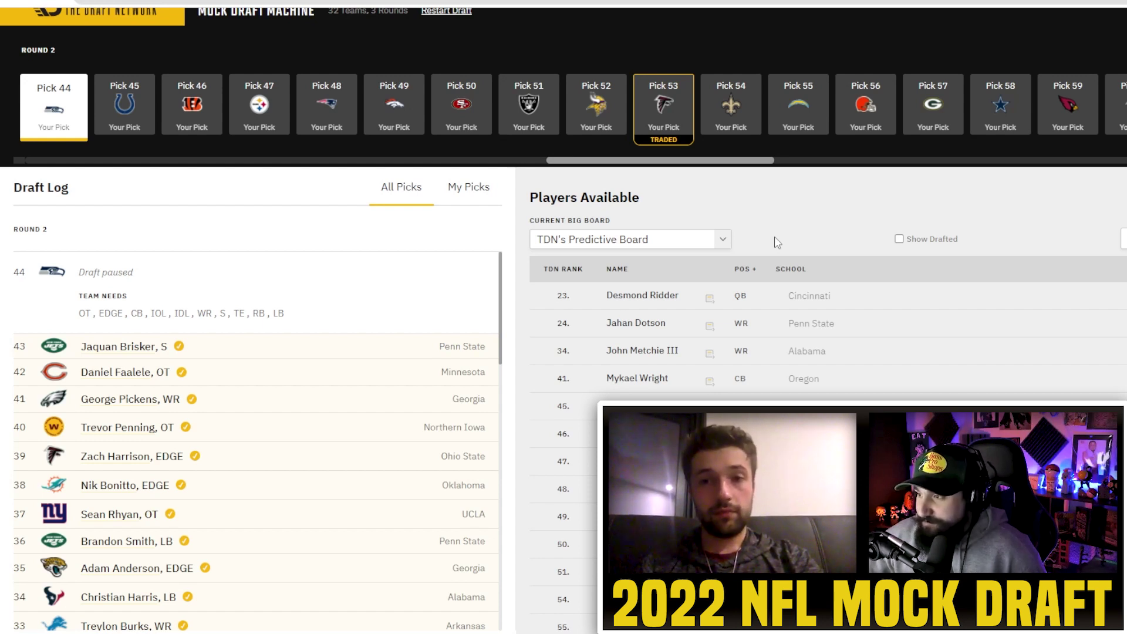
mouse_move(745, 269)
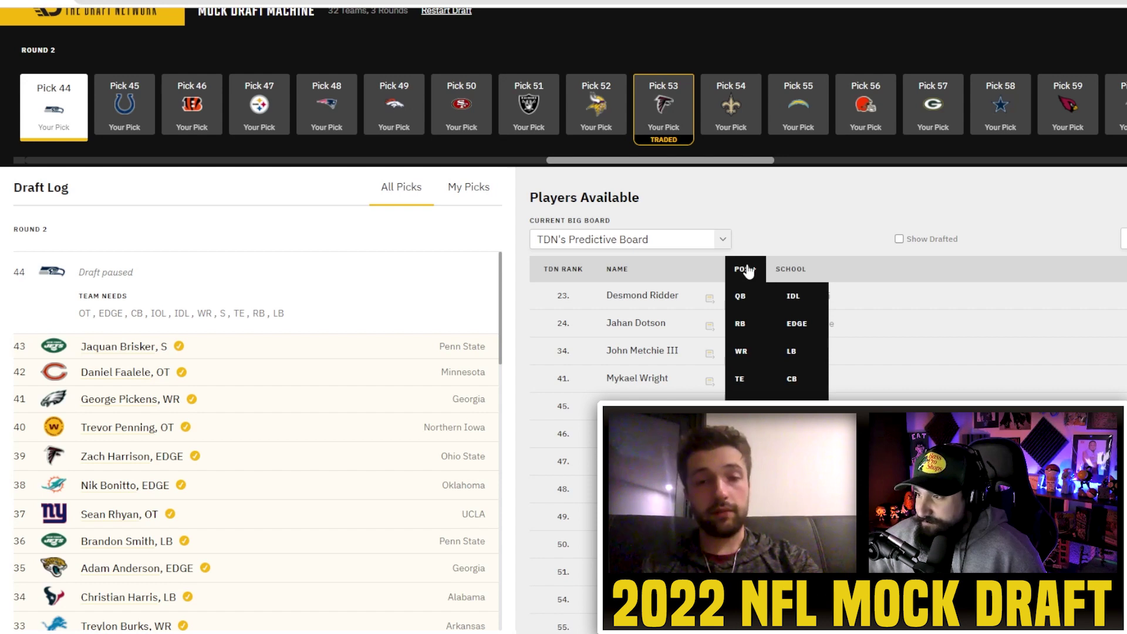
left_click(798, 391)
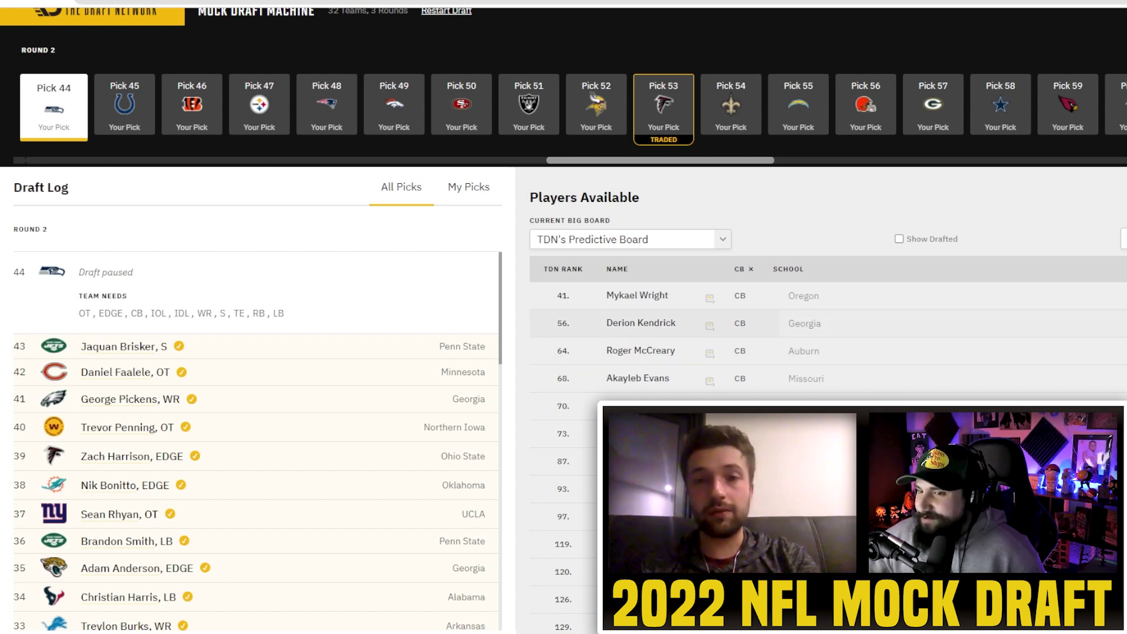
left_click(1104, 323)
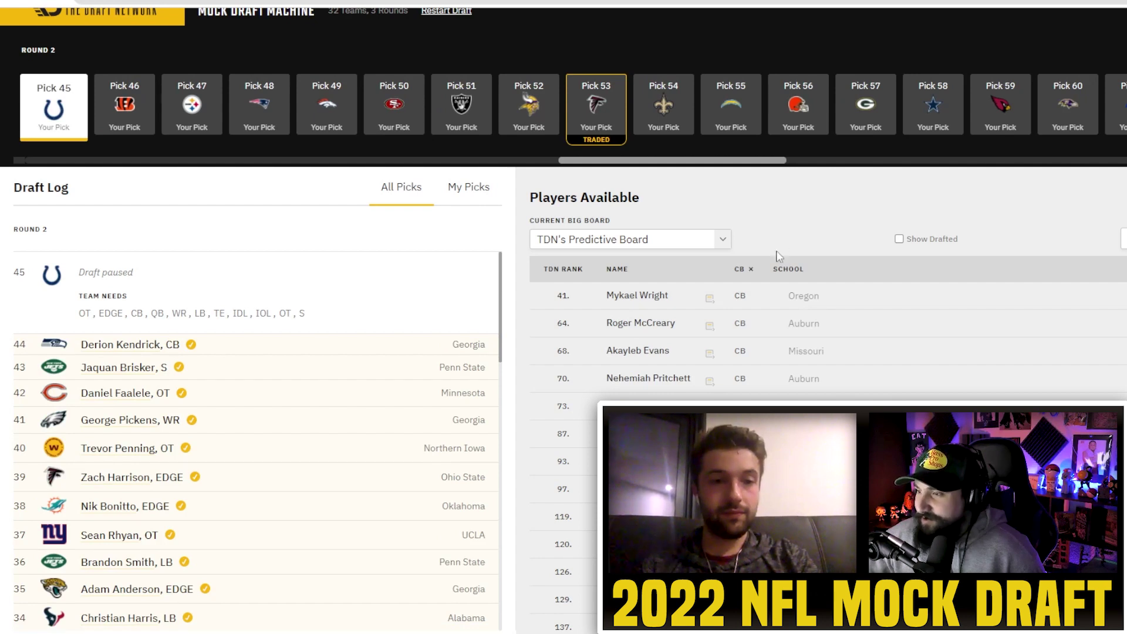
- Replace the CB filter with OT, draft Nicholas Petit-Frere for the Colts at pick 45, and clear the filter
left_click(749, 269)
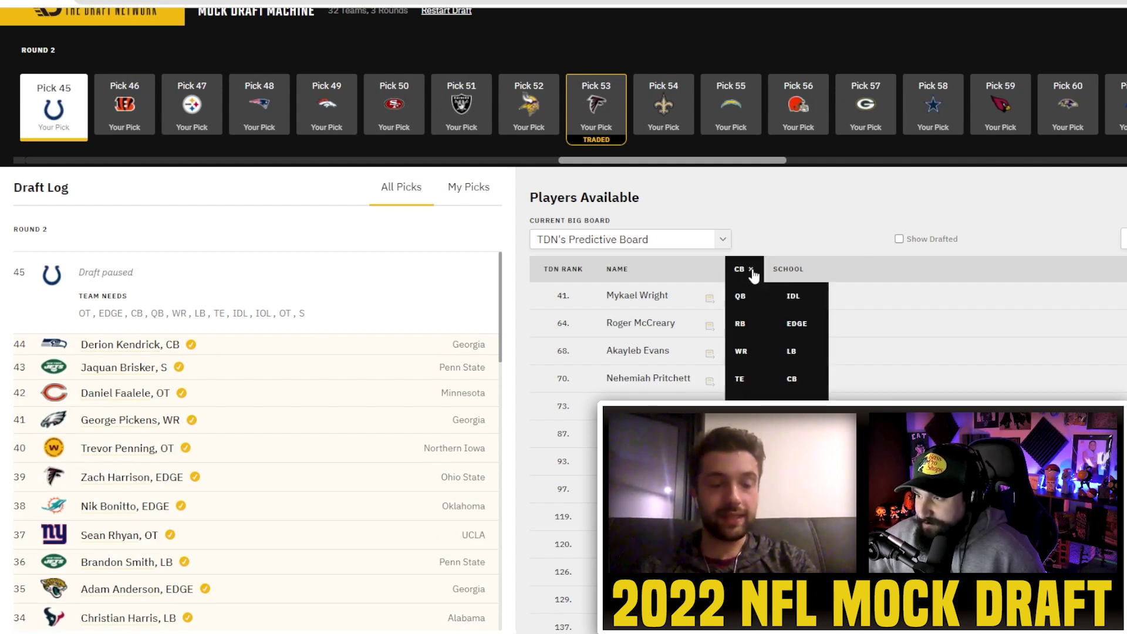
left_click(741, 406)
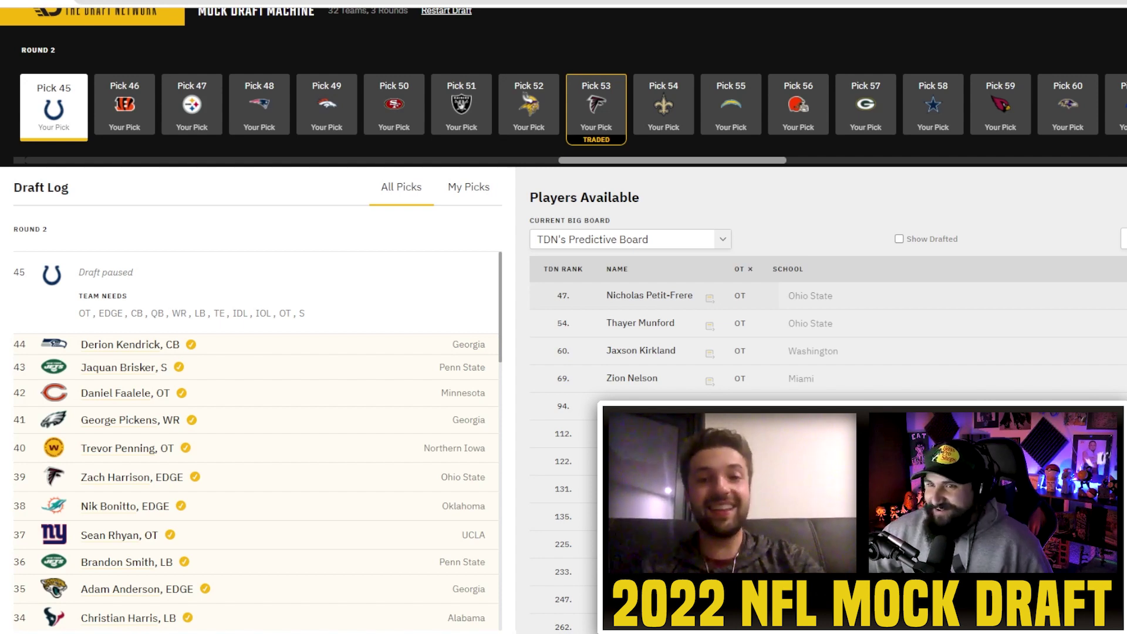
left_click(649, 296)
left_click(743, 269)
left_click(752, 268)
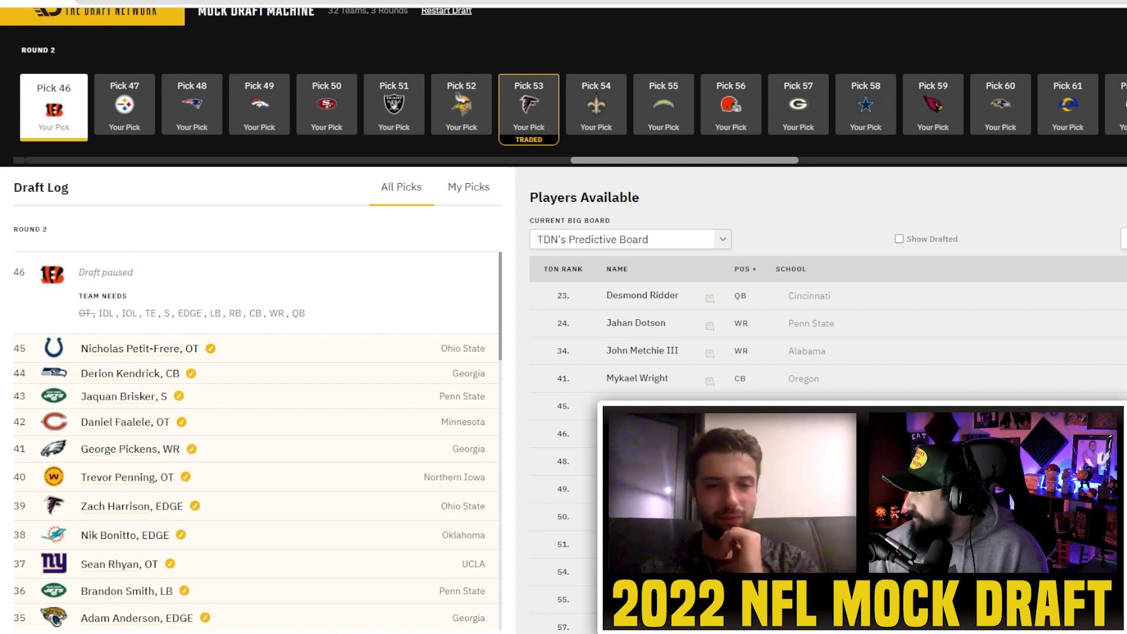
- Search all college prospects for "wya", look over the matching players, and clear the search
left_click(744, 269)
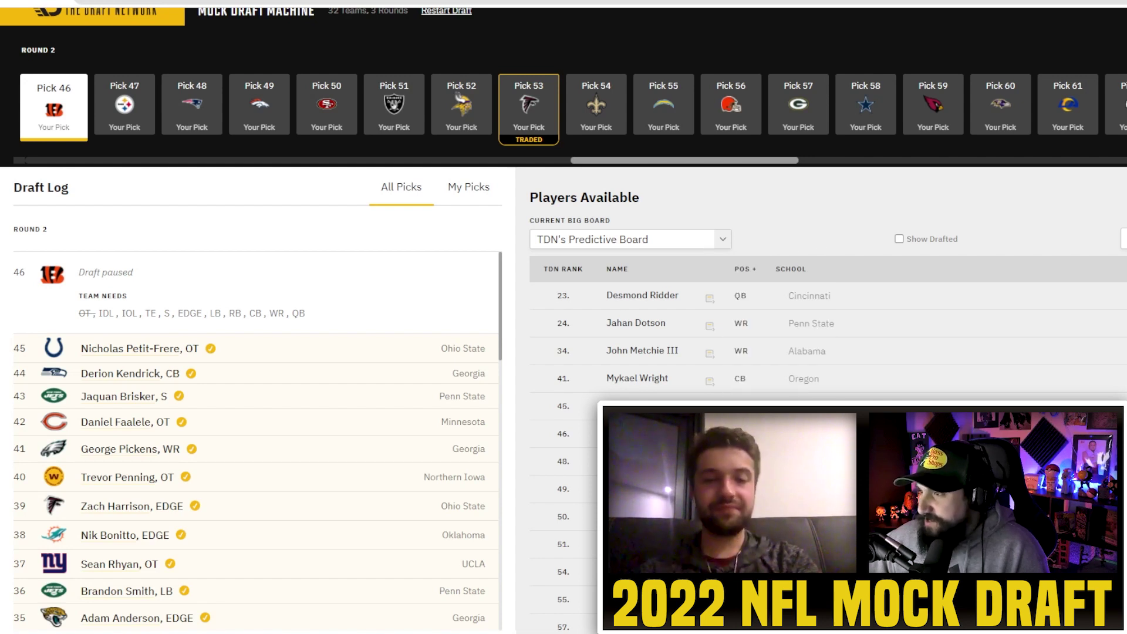
type("wya")
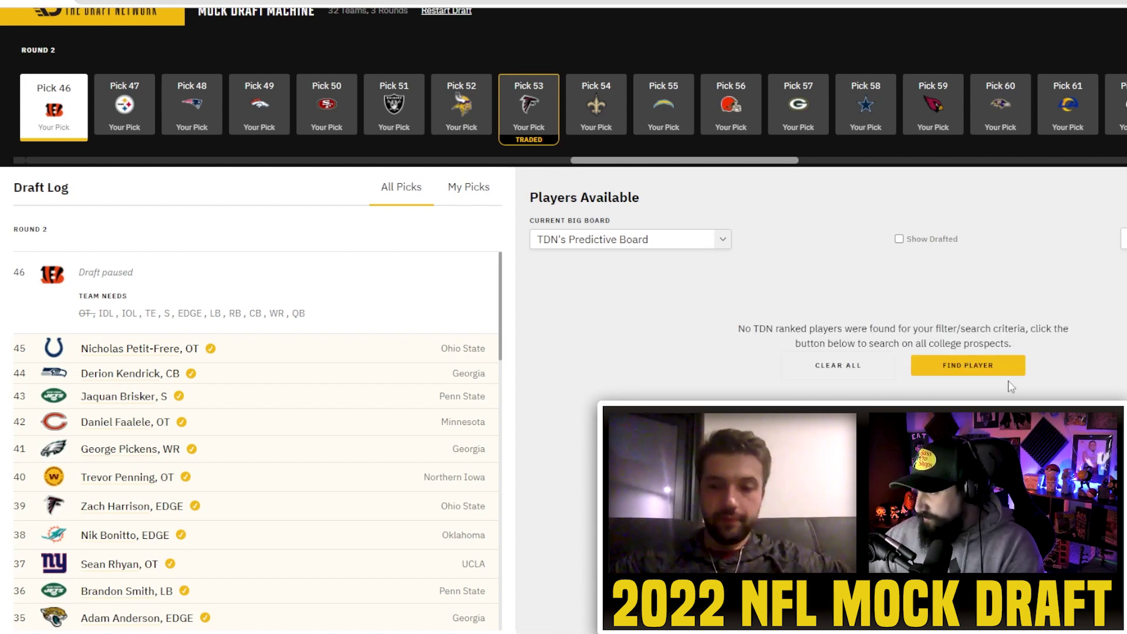
left_click(1011, 375)
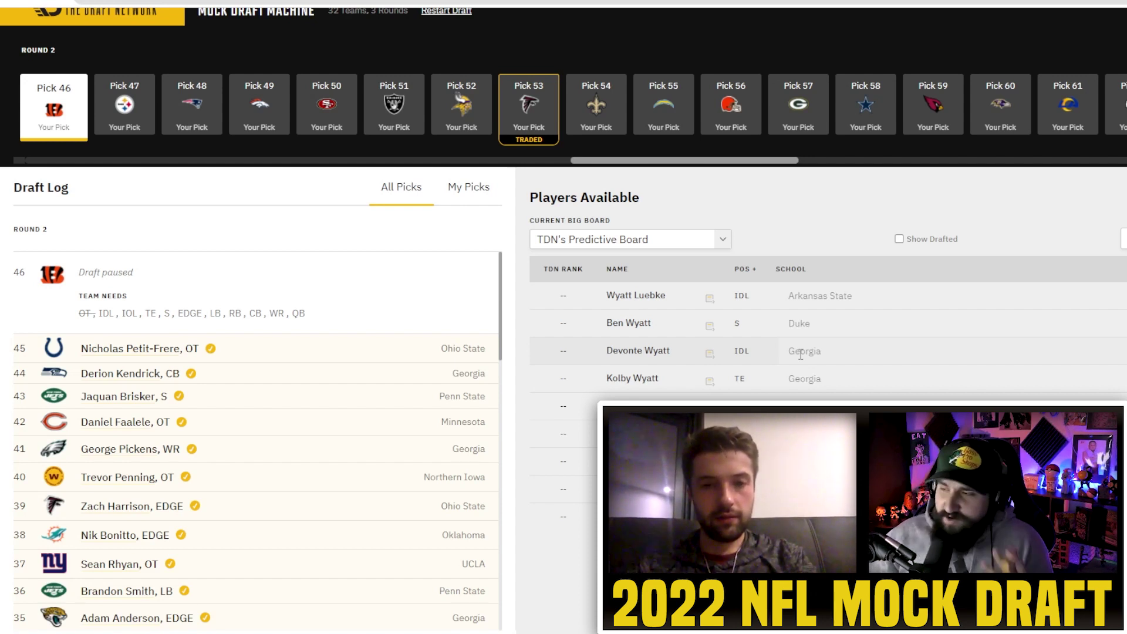
left_click(768, 270)
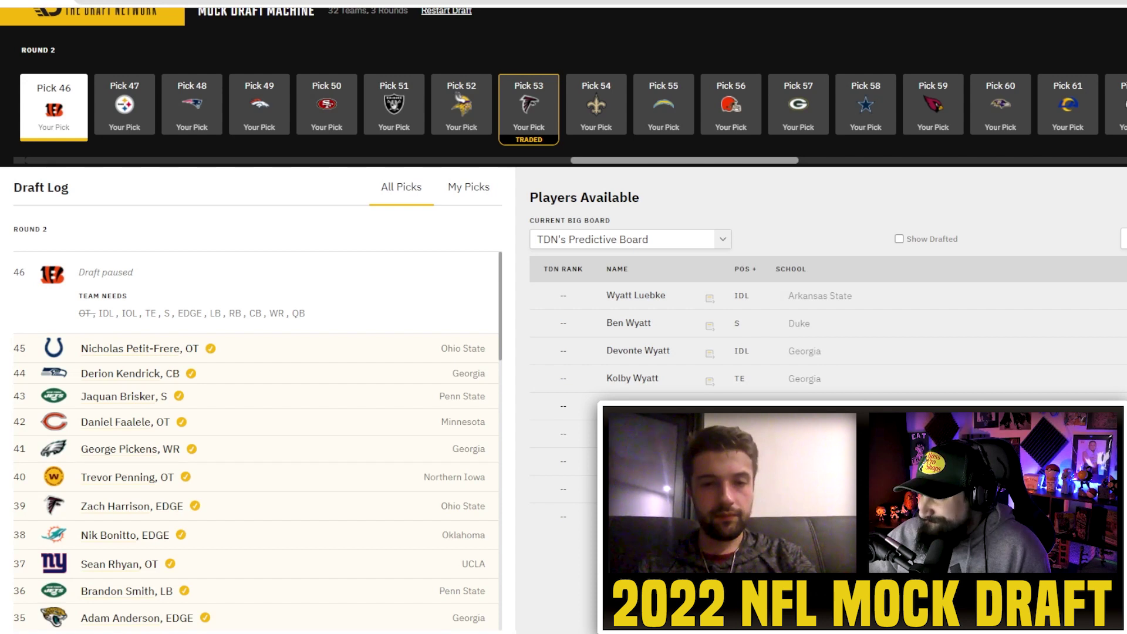
key("ctrl+a")
key("BackSpace")
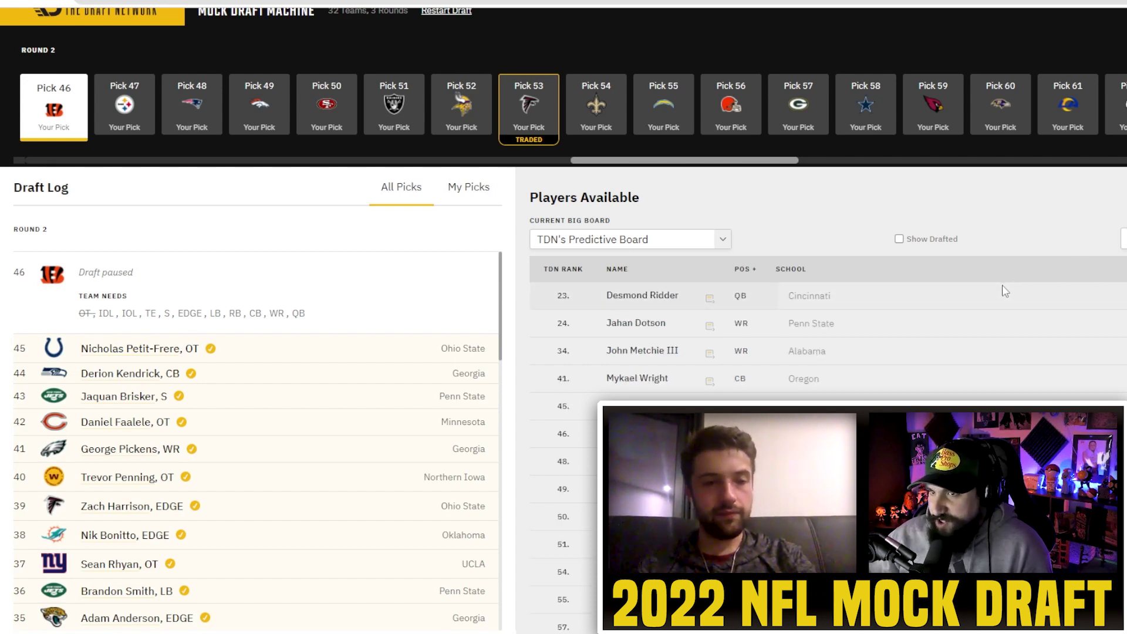
- Draft Roger McCreary for the Bengals at pick 46 using the CB position filter, and clear the filter
mouse_move(738, 265)
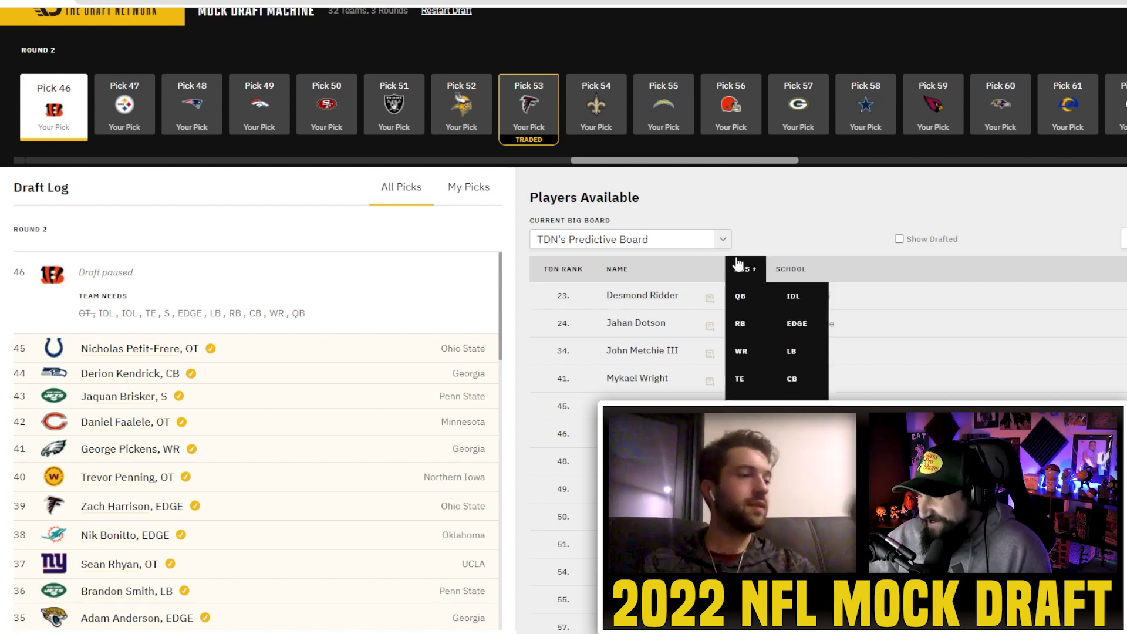
left_click(812, 382)
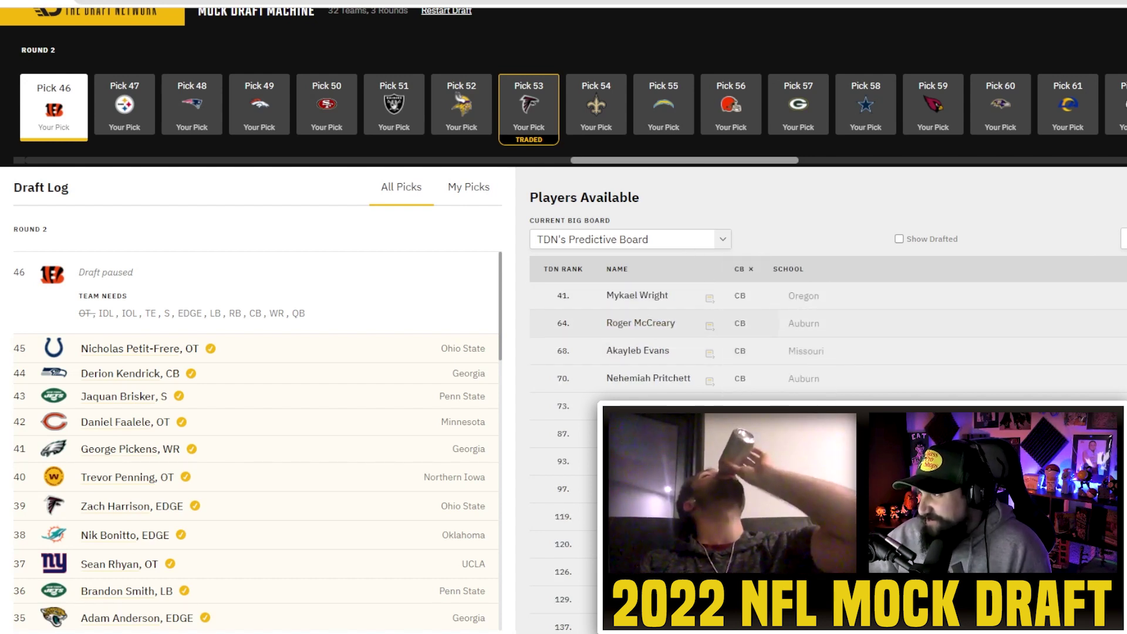
left_click(956, 323)
mouse_move(749, 269)
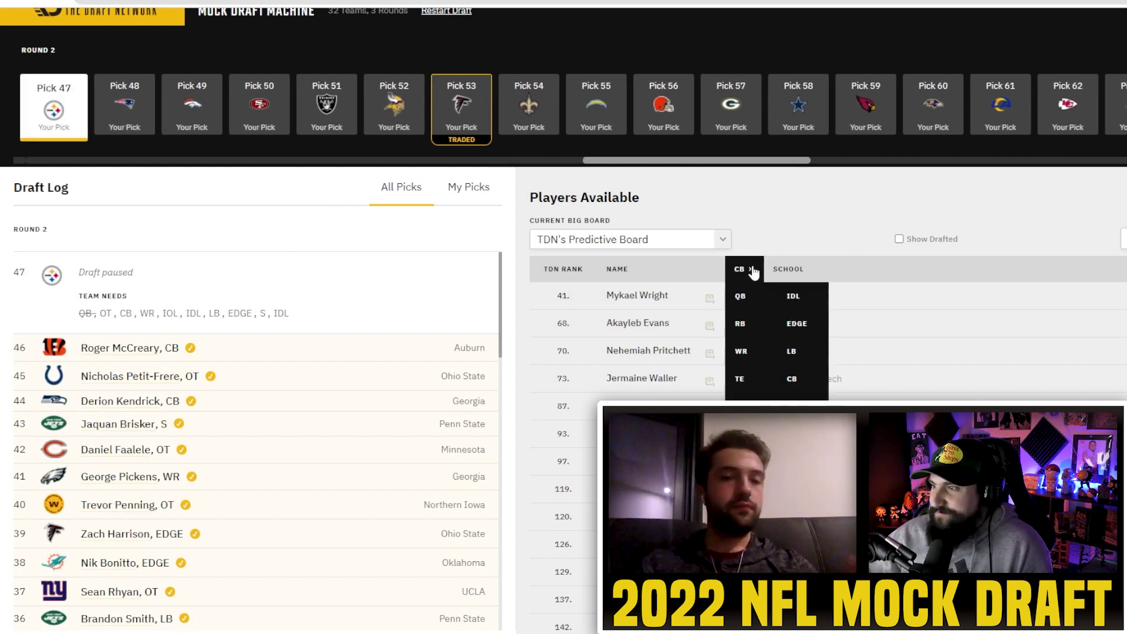
left_click(752, 270)
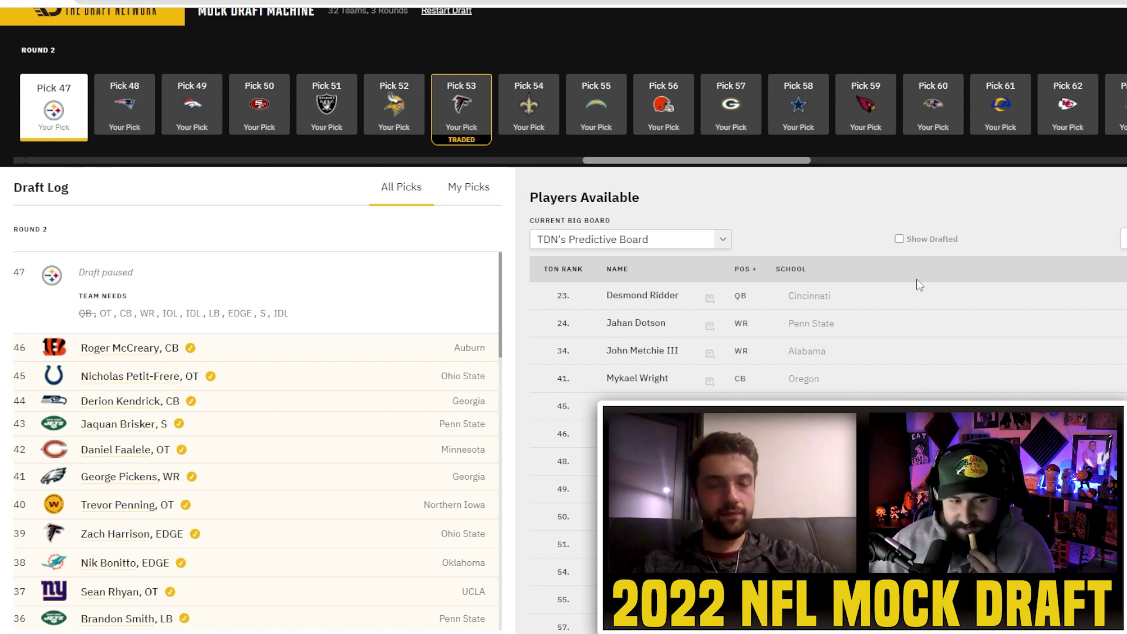
- Check the available WRs, switch the filter to OT, draft Jaxson Kirkland for the Steelers at pick 47, and clear the filter
mouse_move(738, 278)
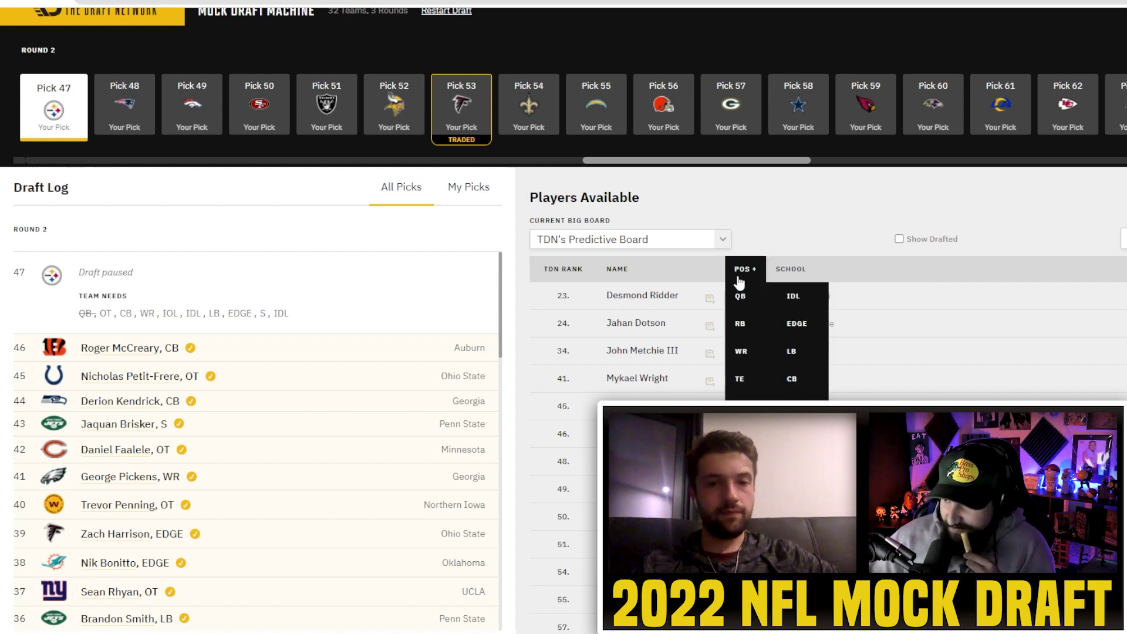
left_click(738, 352)
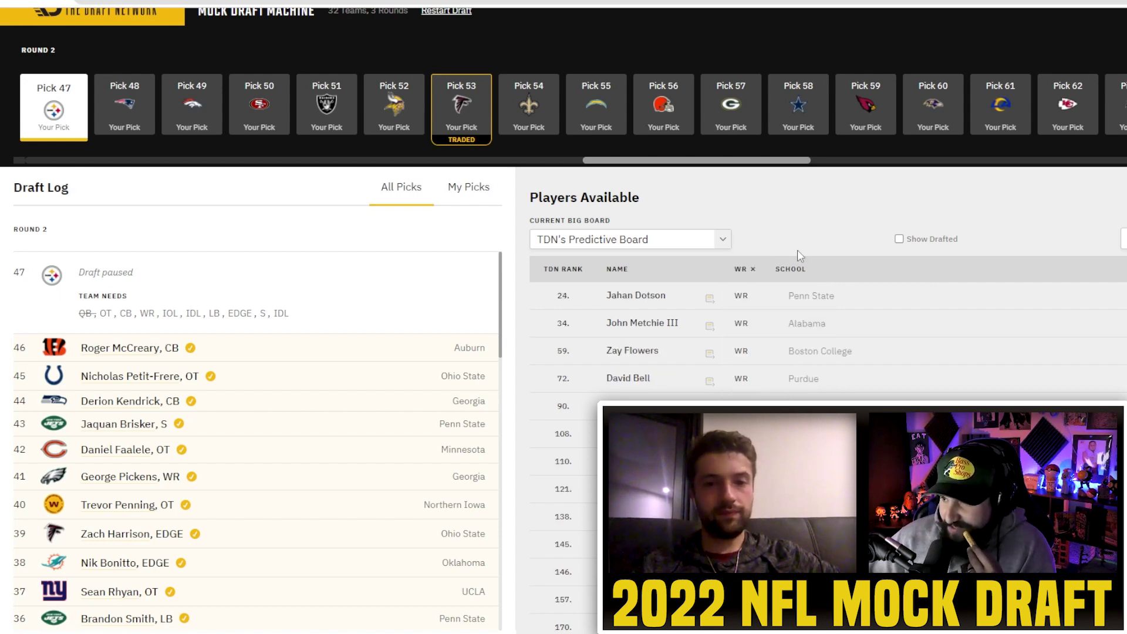
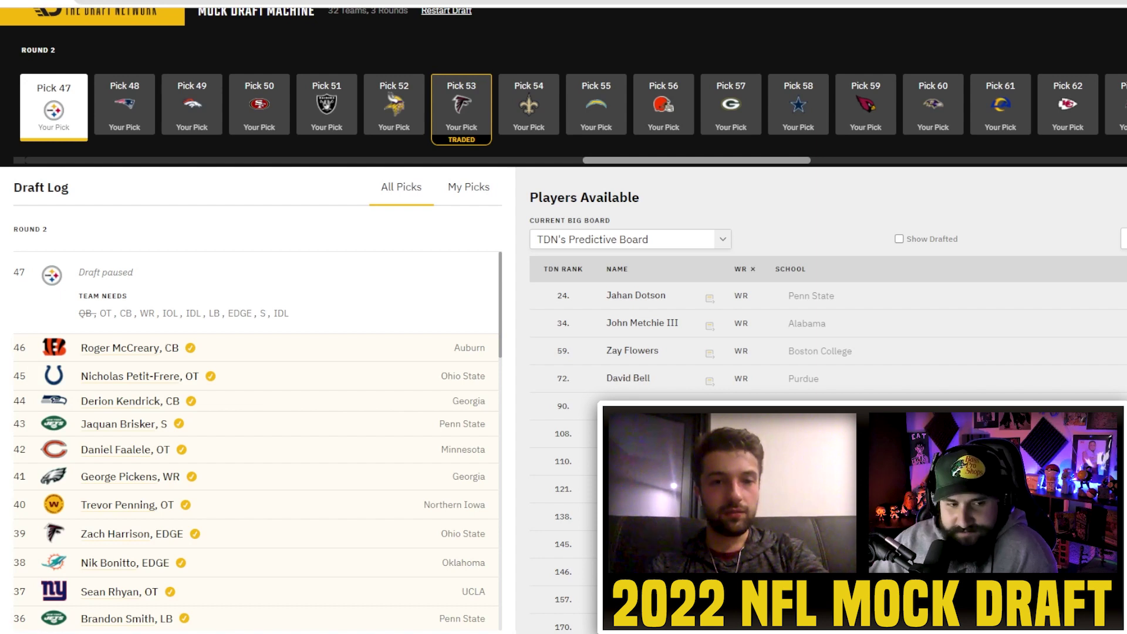
left_click(746, 269)
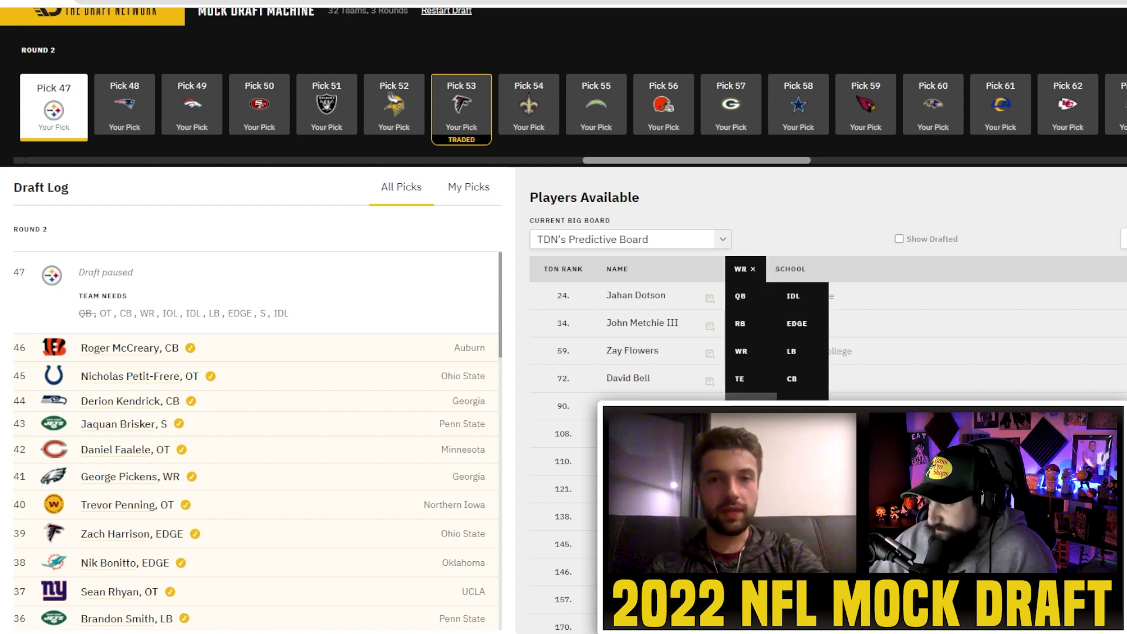
left_click(741, 406)
left_click(692, 327)
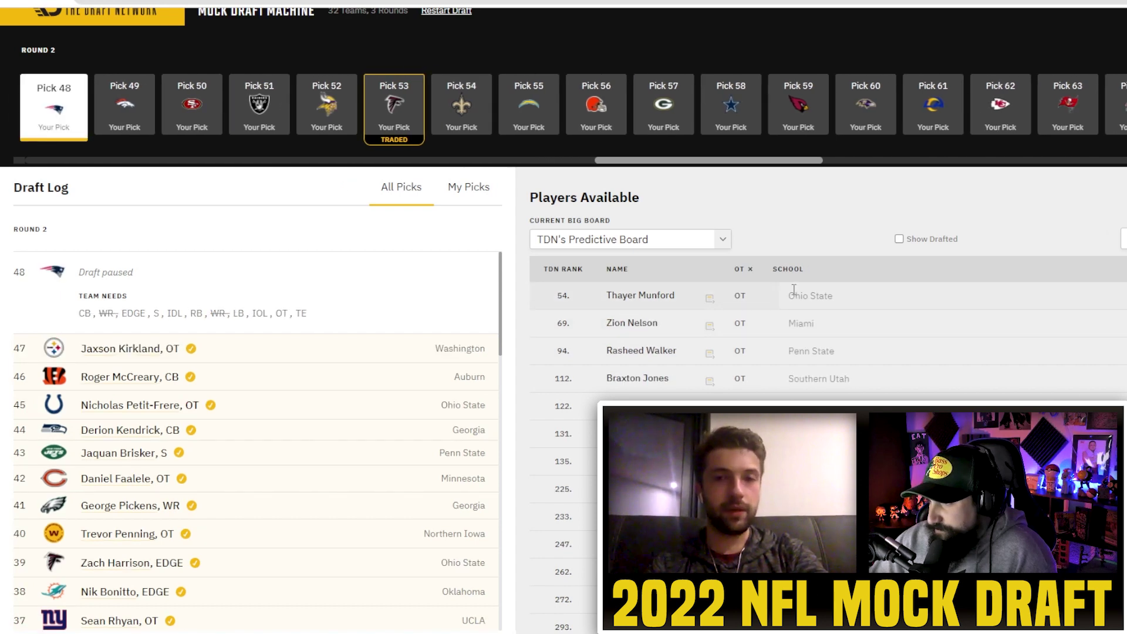
left_click(747, 270)
left_click(749, 269)
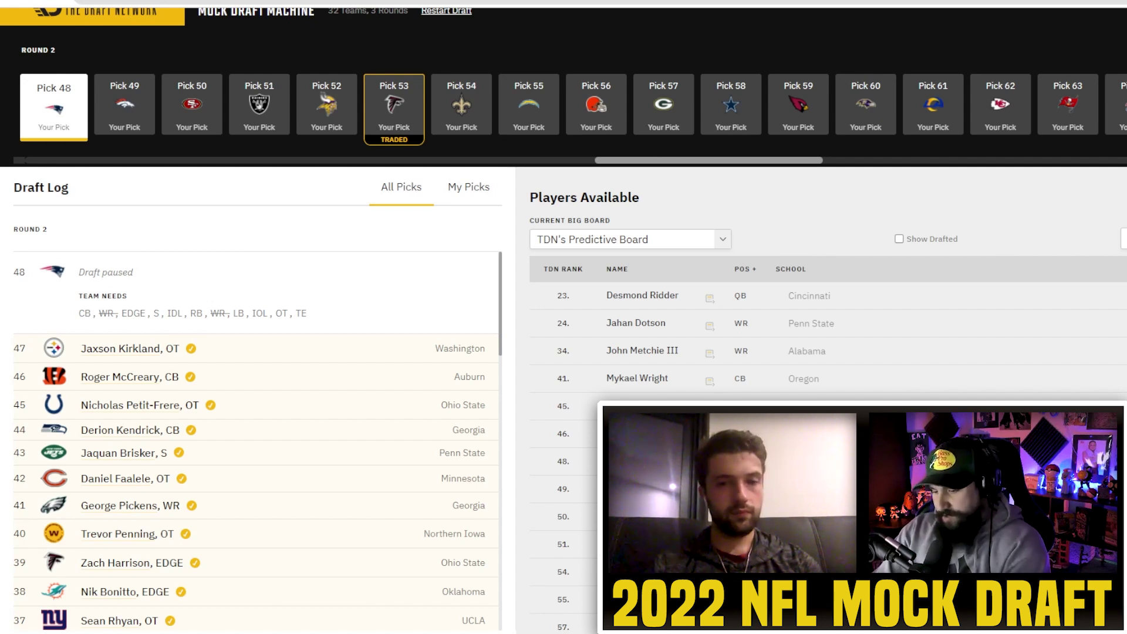
- Search all college prospects for Bernard Schirmer and draft him for the Patriots at pick 48
scroll(822, 411, "down", 5)
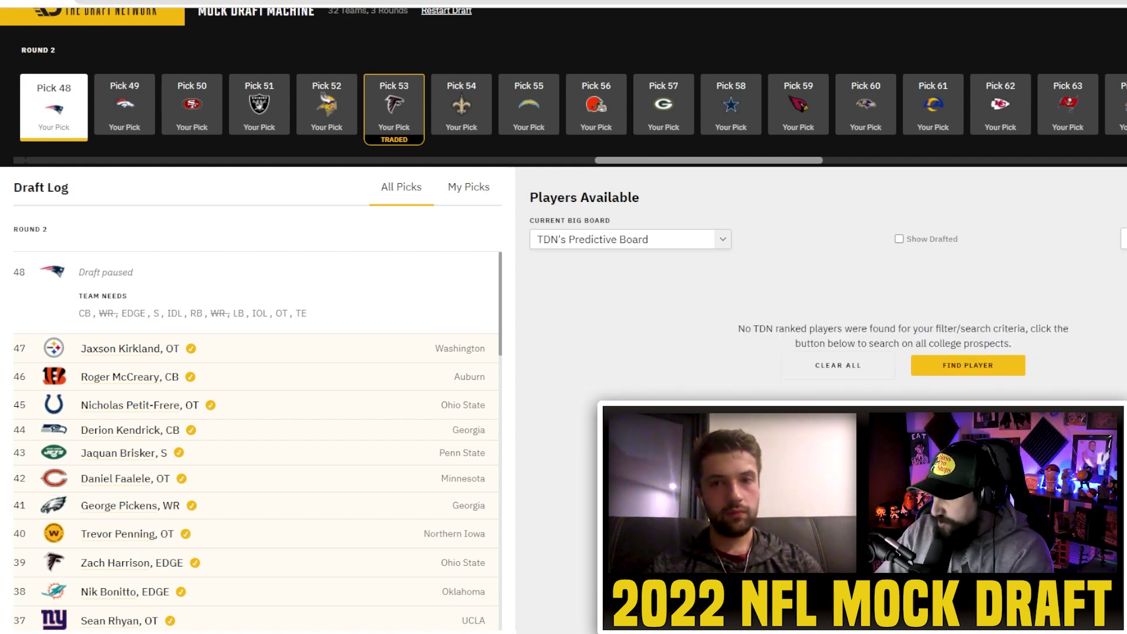
left_click(1005, 371)
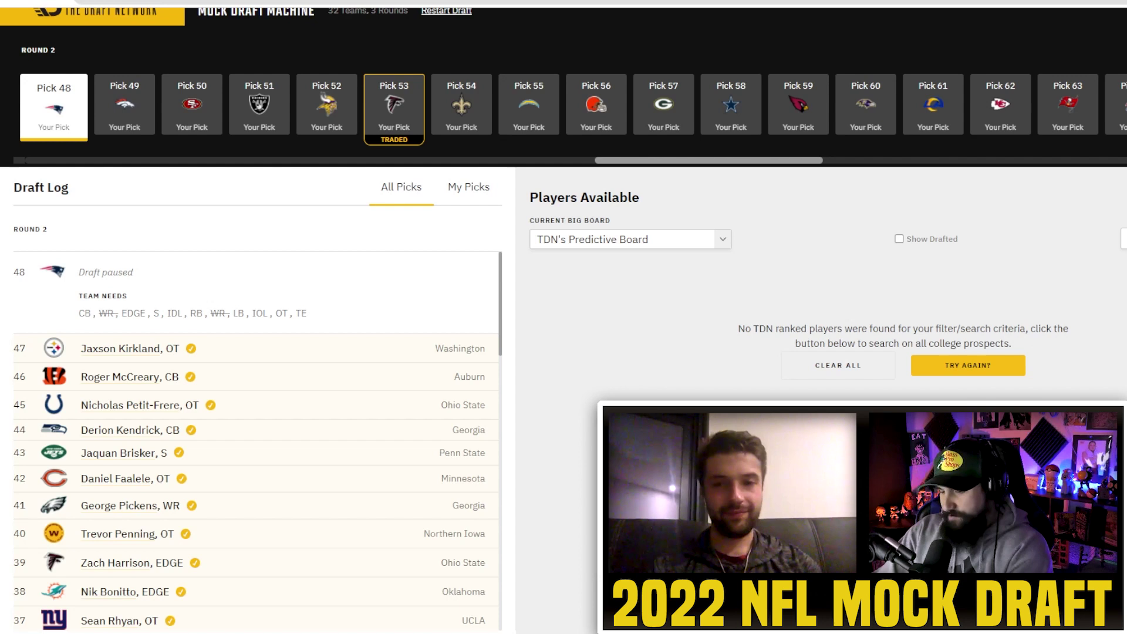
left_click(974, 367)
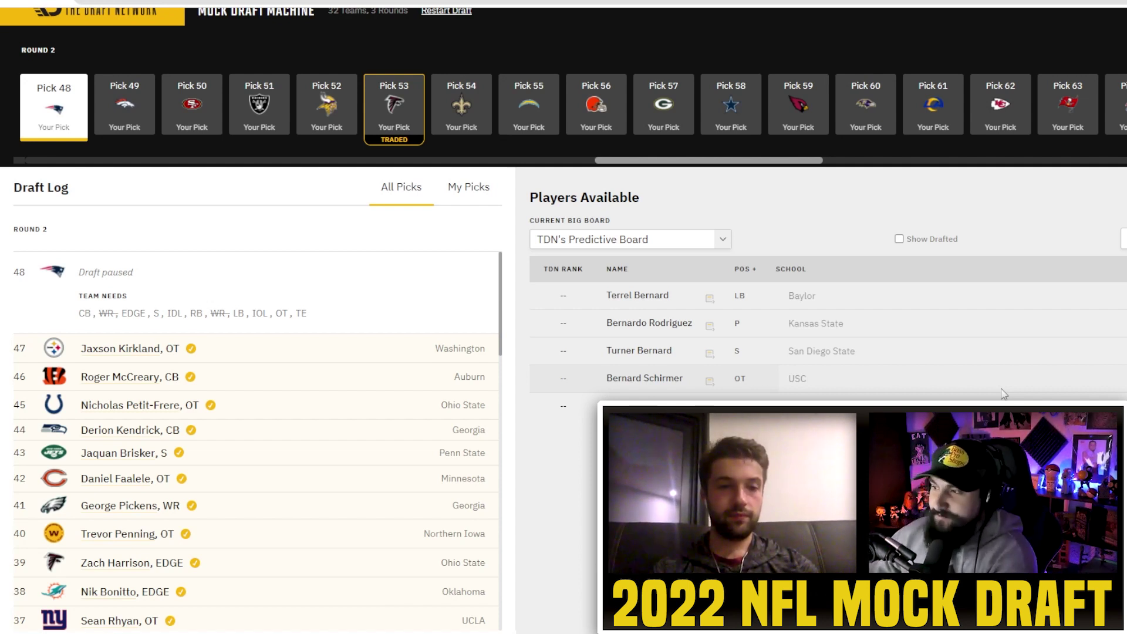
left_click(681, 387)
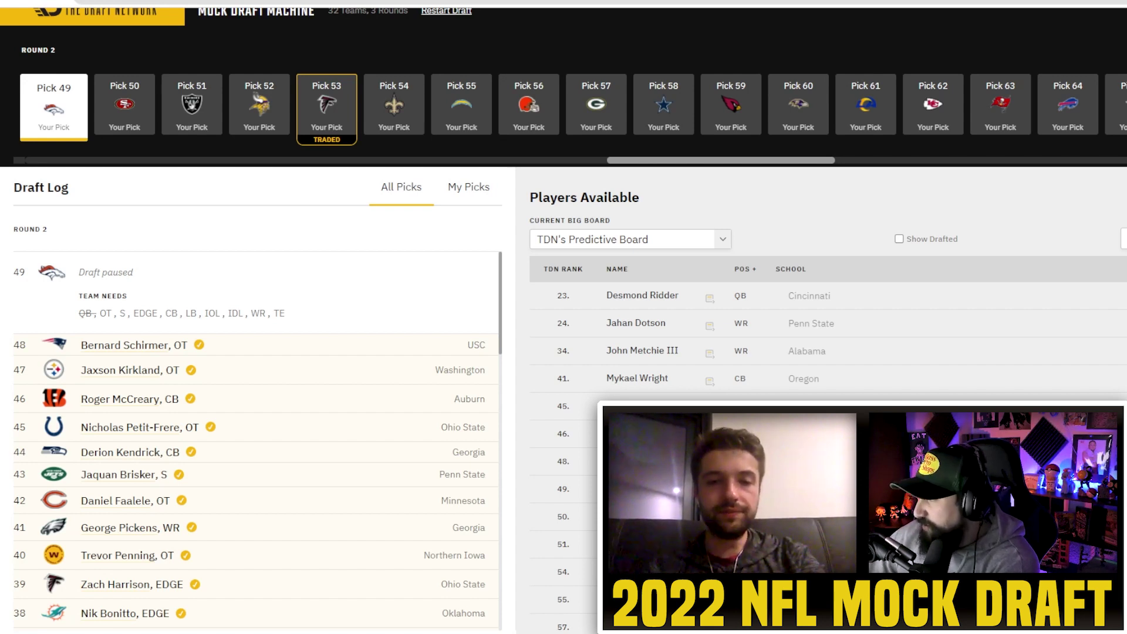
- Draft Jermaine Johnson for the Broncos at pick 49 using the EDGE position filter, and clear the filter
left_click(740, 268)
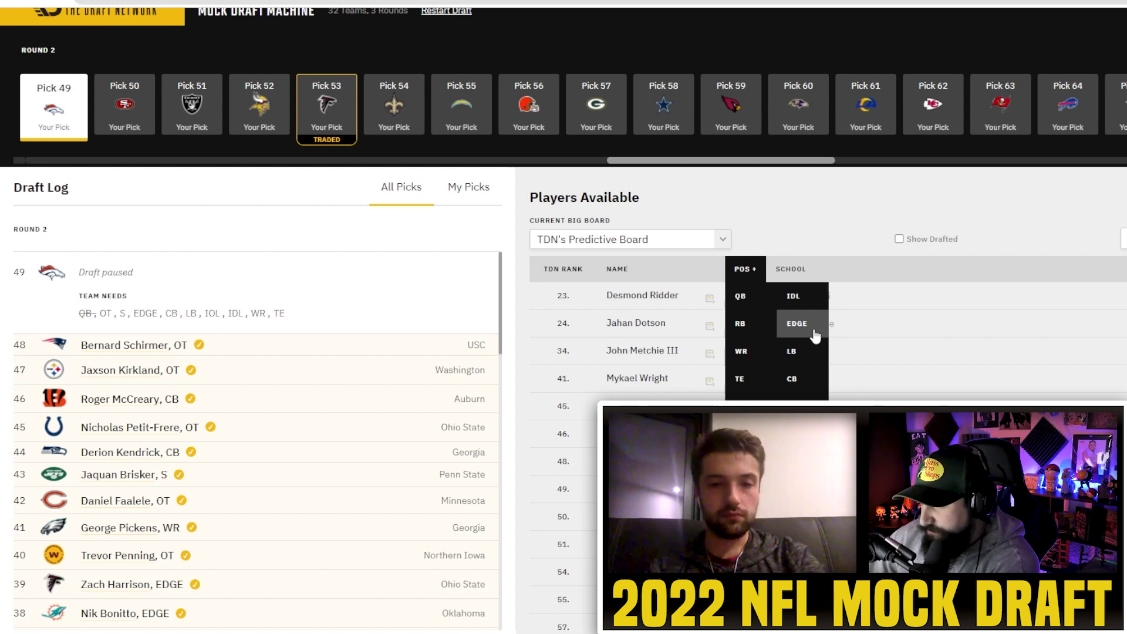
left_click(796, 323)
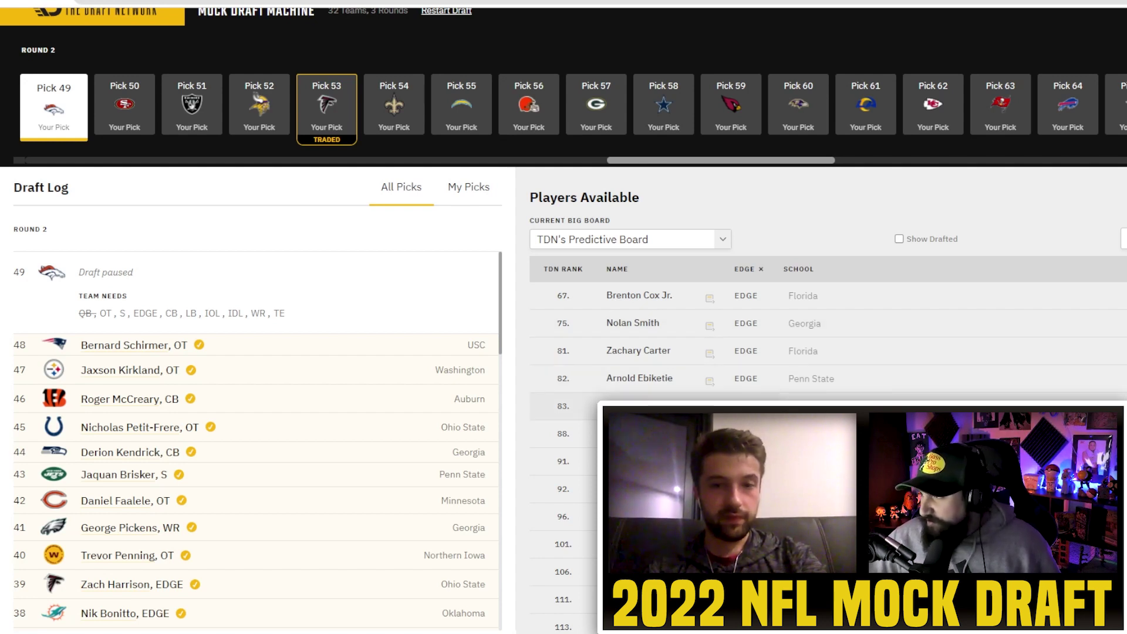
left_click(696, 388)
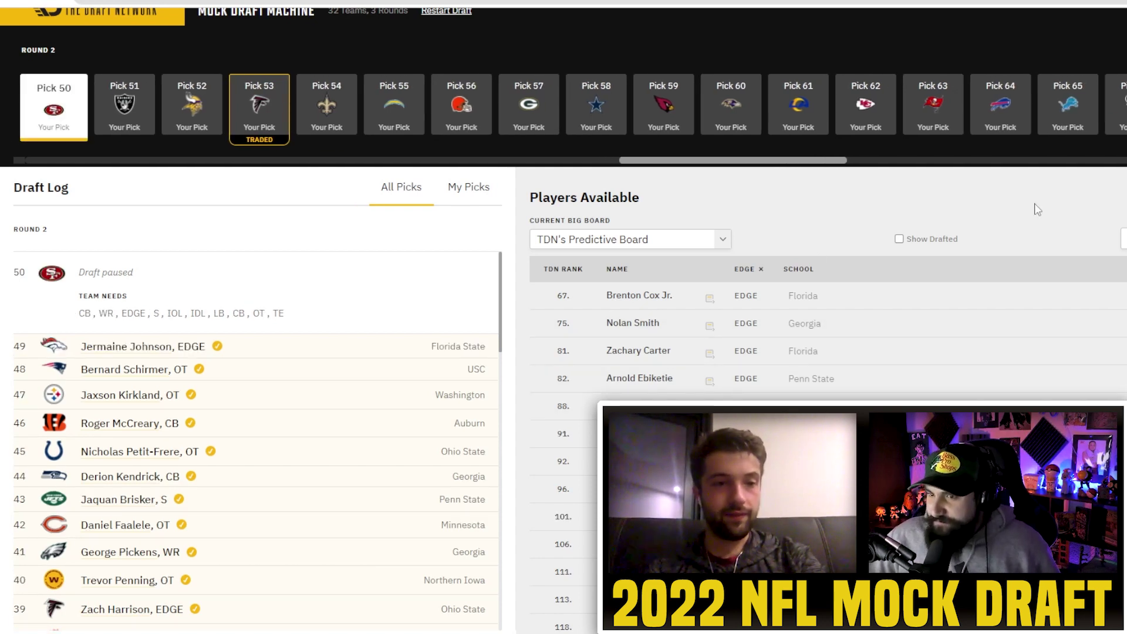
left_click(770, 267)
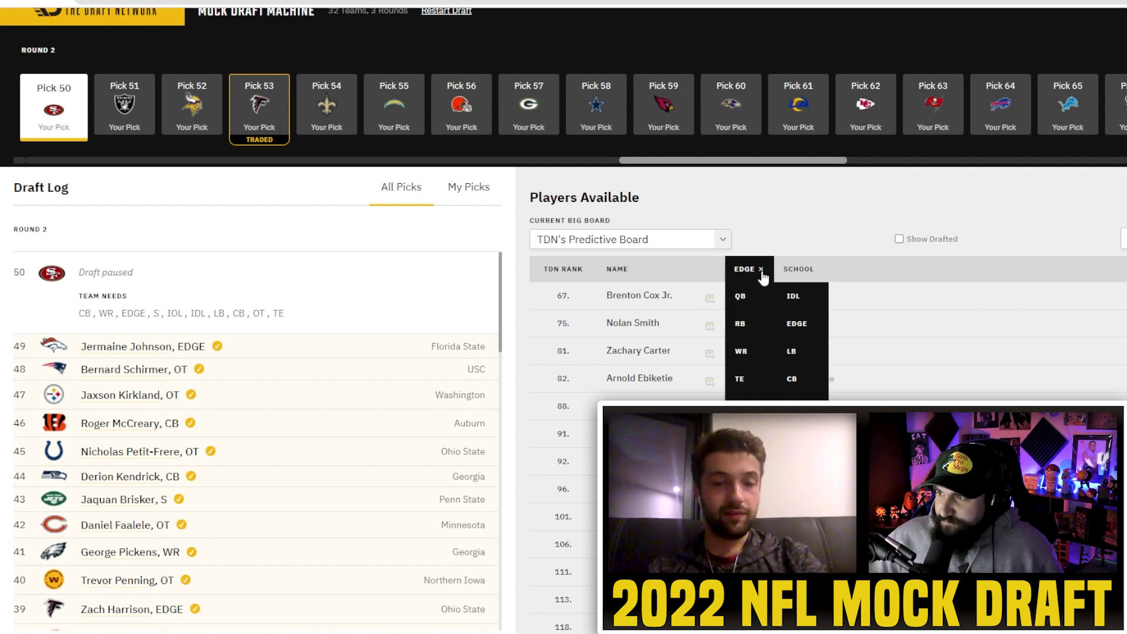
left_click(778, 272)
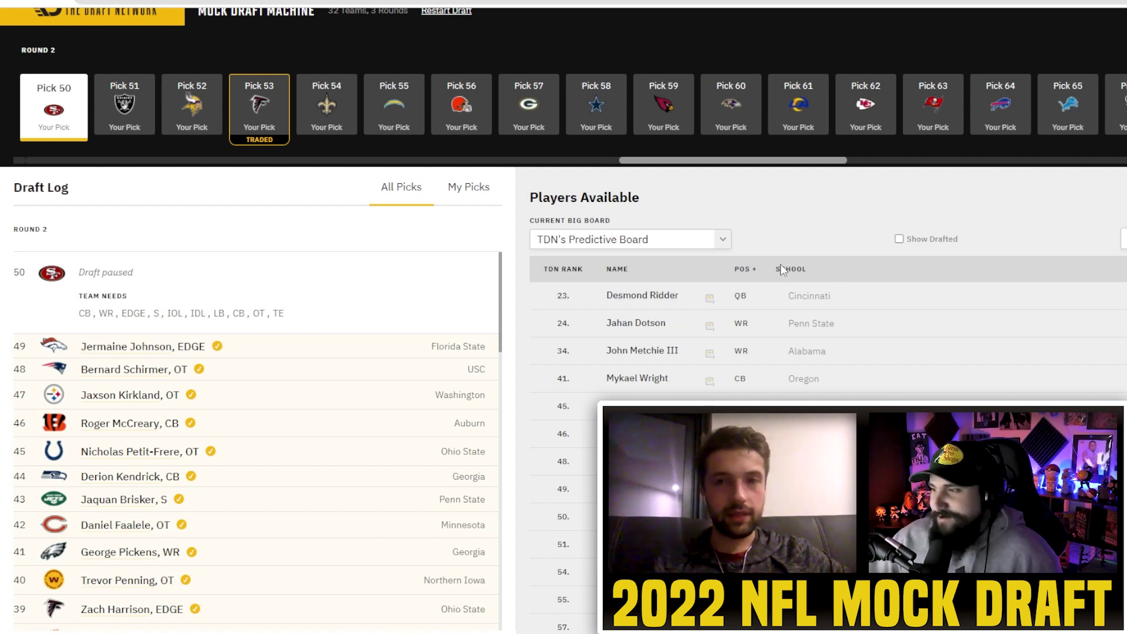
- Draft Martin Emerson for the 49ers at pick 50 using the CB position filter, and clear the filter
left_click(744, 269)
left_click(792, 380)
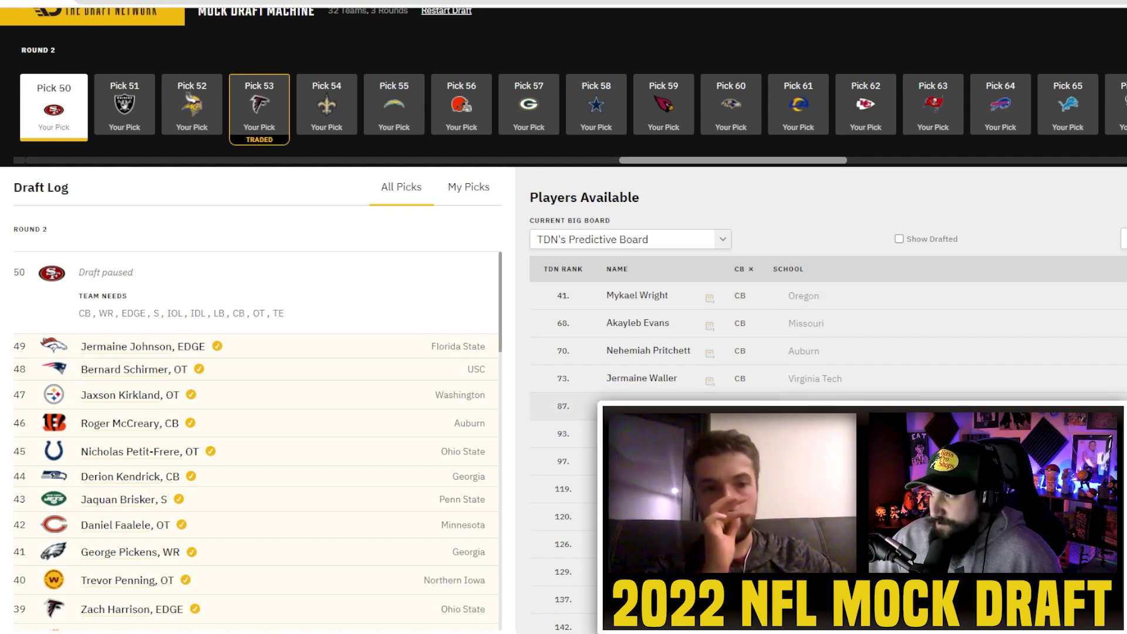
left_click(754, 269)
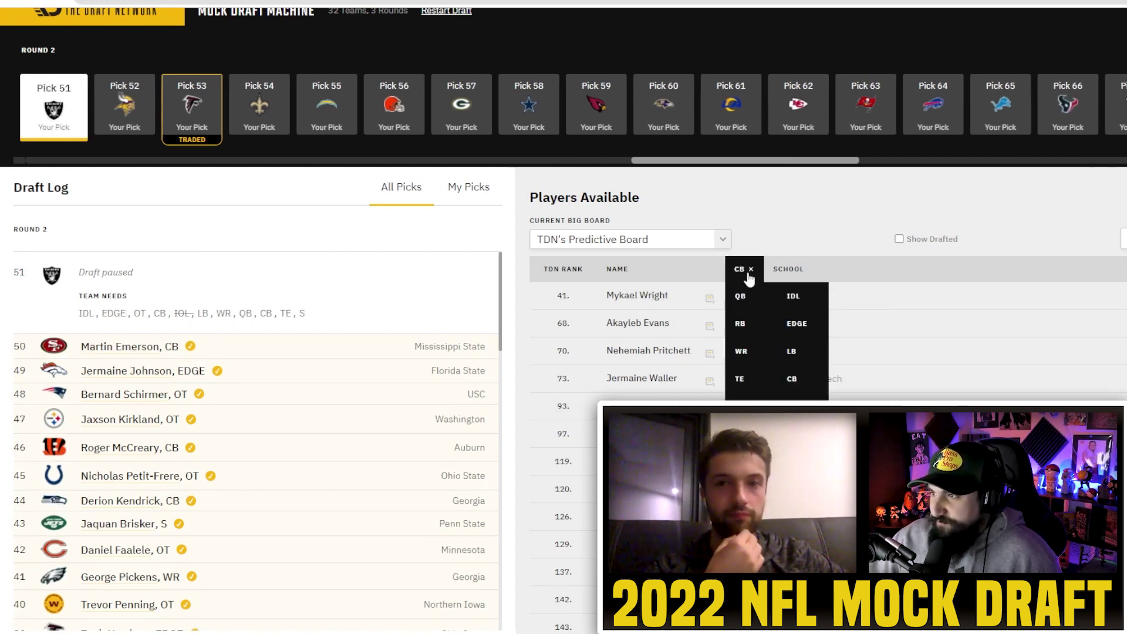
left_click(751, 269)
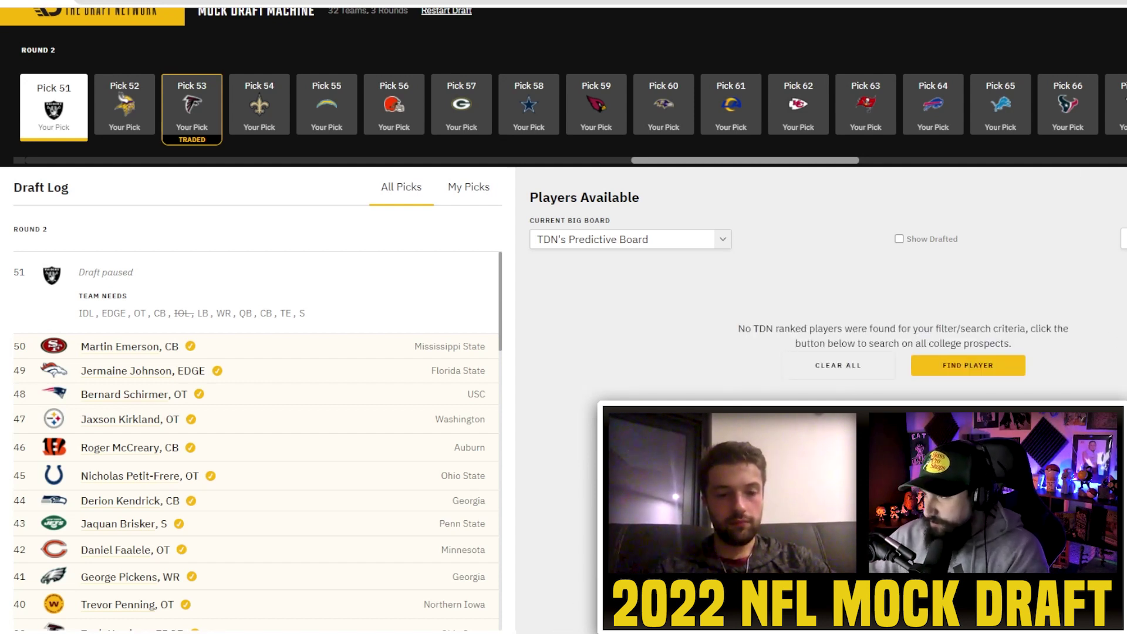
- Draft Devonte Wyatt from all college prospects for the Raiders at pick 51 and, filtering to QB, Carson Strong for the Vikings at pick 52
left_click(981, 363)
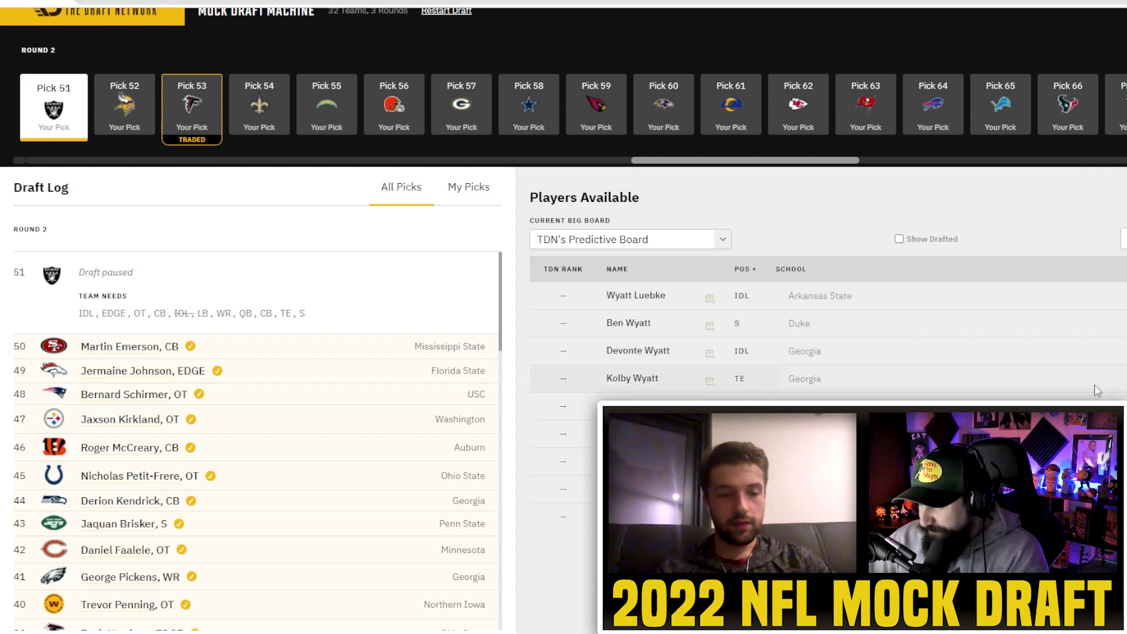
left_click(1097, 351)
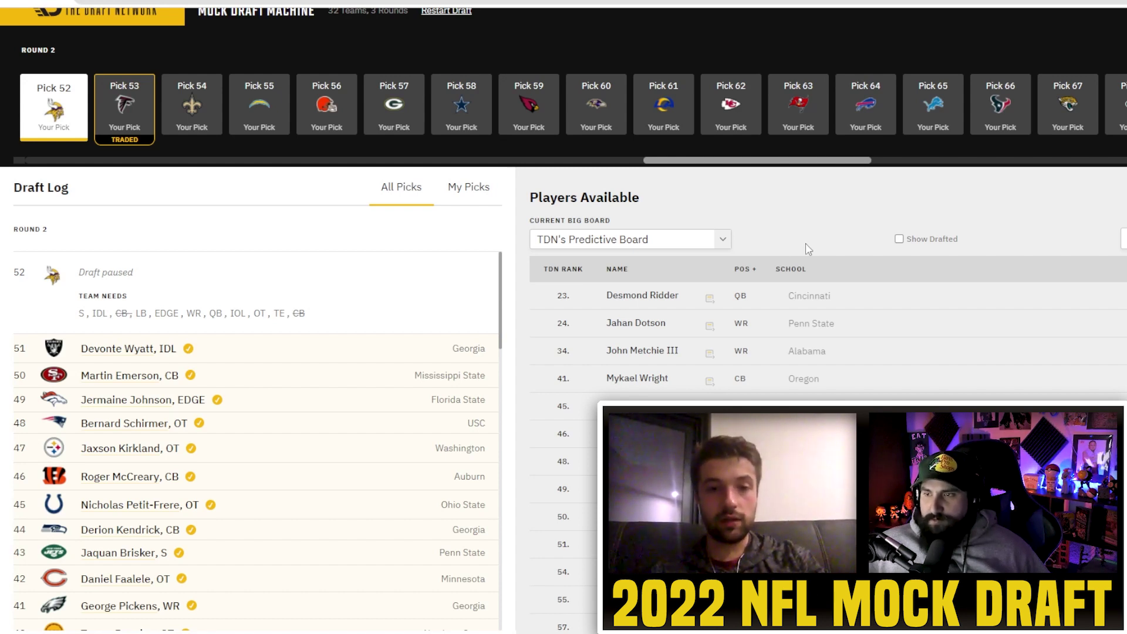
left_click(757, 290)
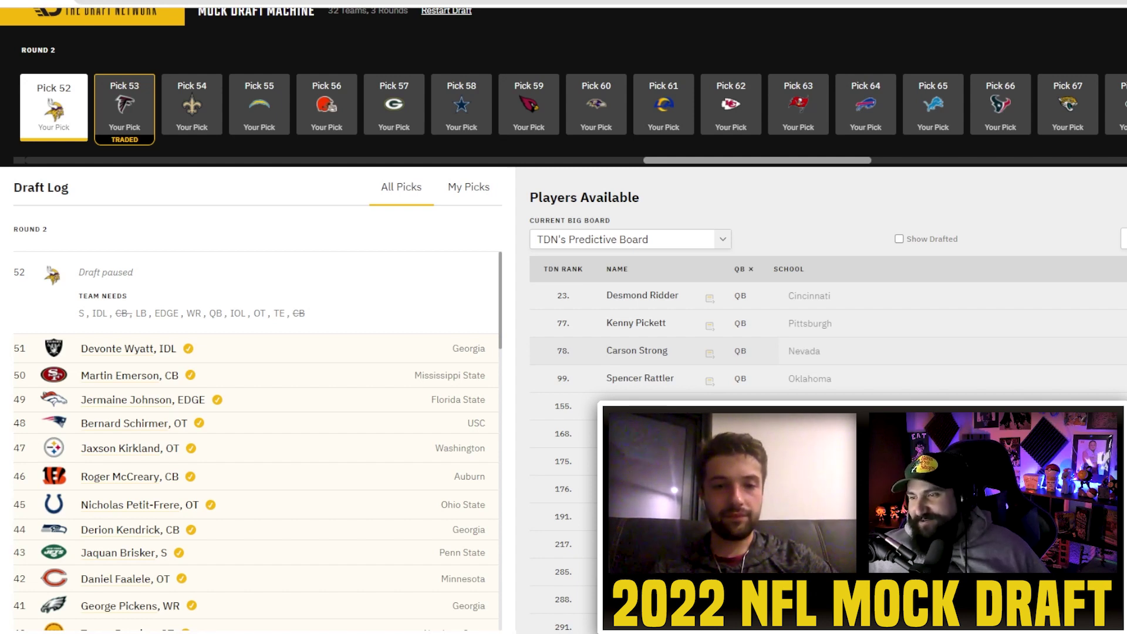
left_click(1086, 351)
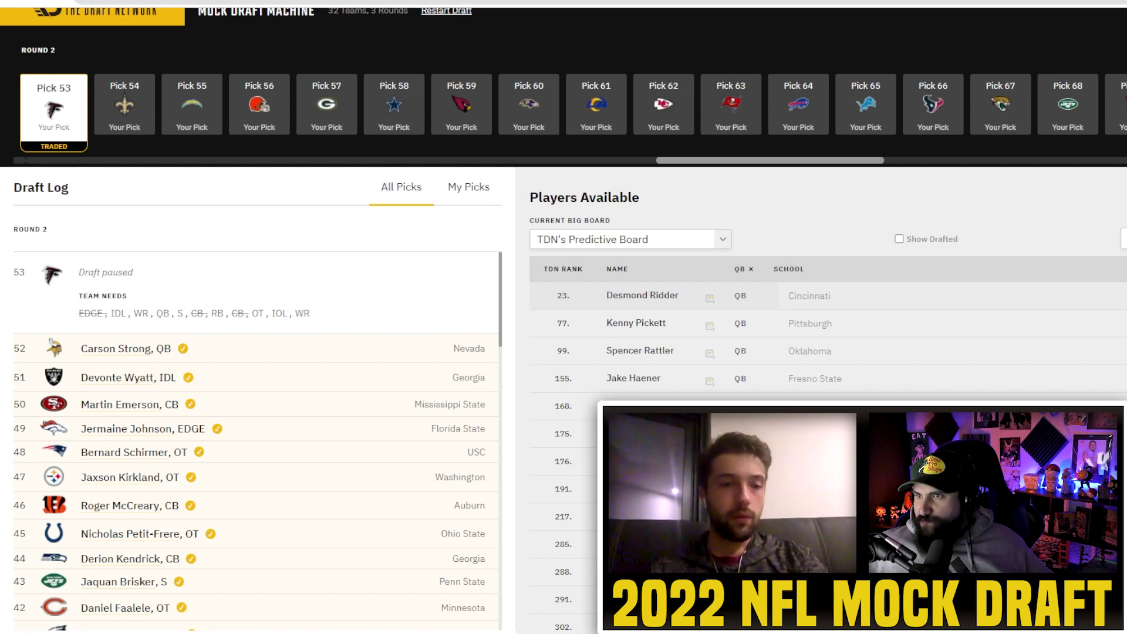
- Draft Desmond Ridder for the Falcons at pick 53 and, switching the filter to WR, Jameson Williams for the Saints at pick 54
left_click(642, 295)
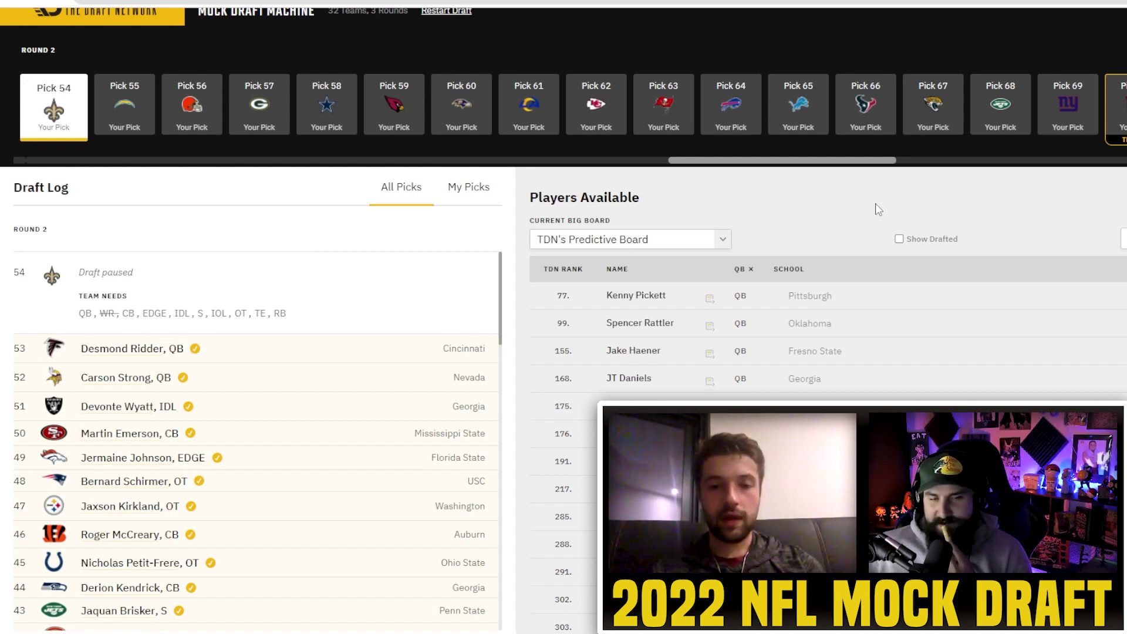
left_click(763, 267)
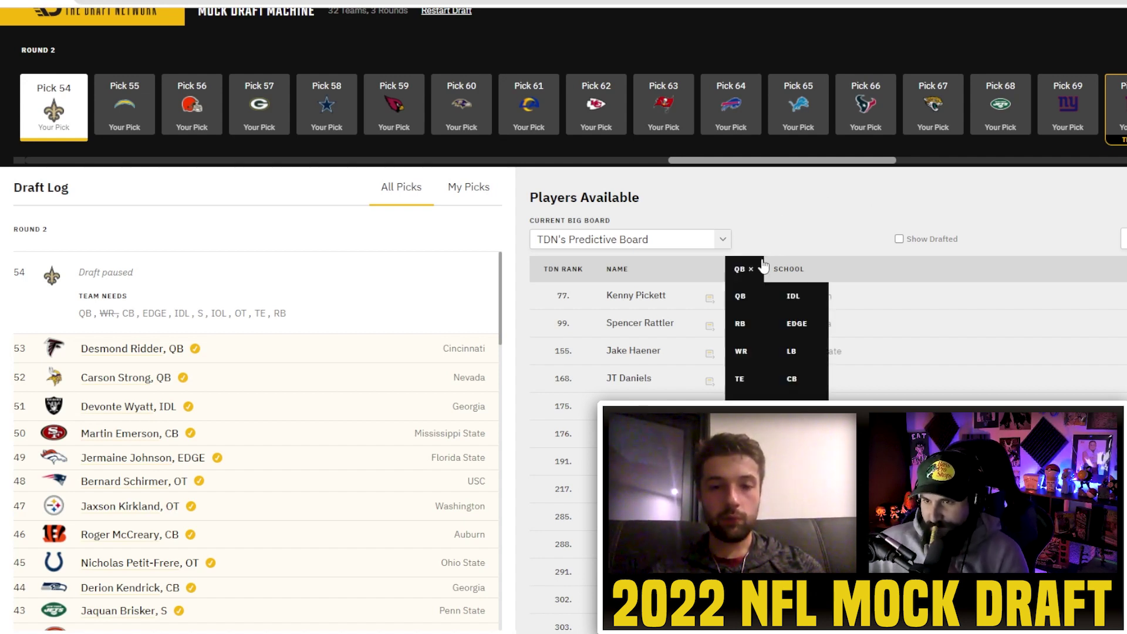
left_click(755, 350)
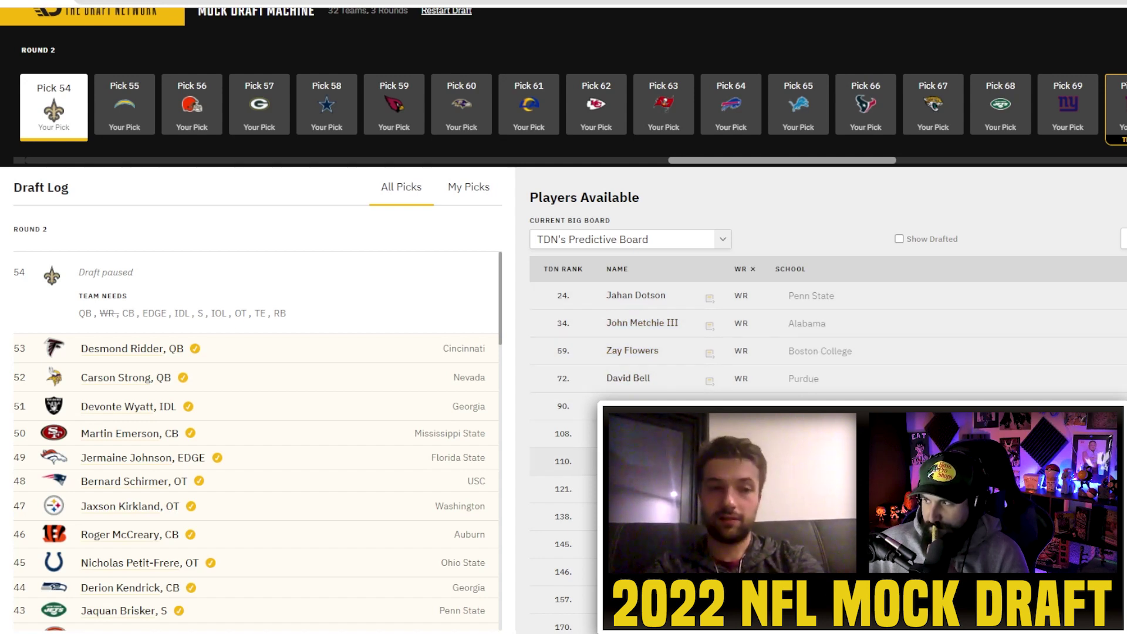
left_click(744, 270)
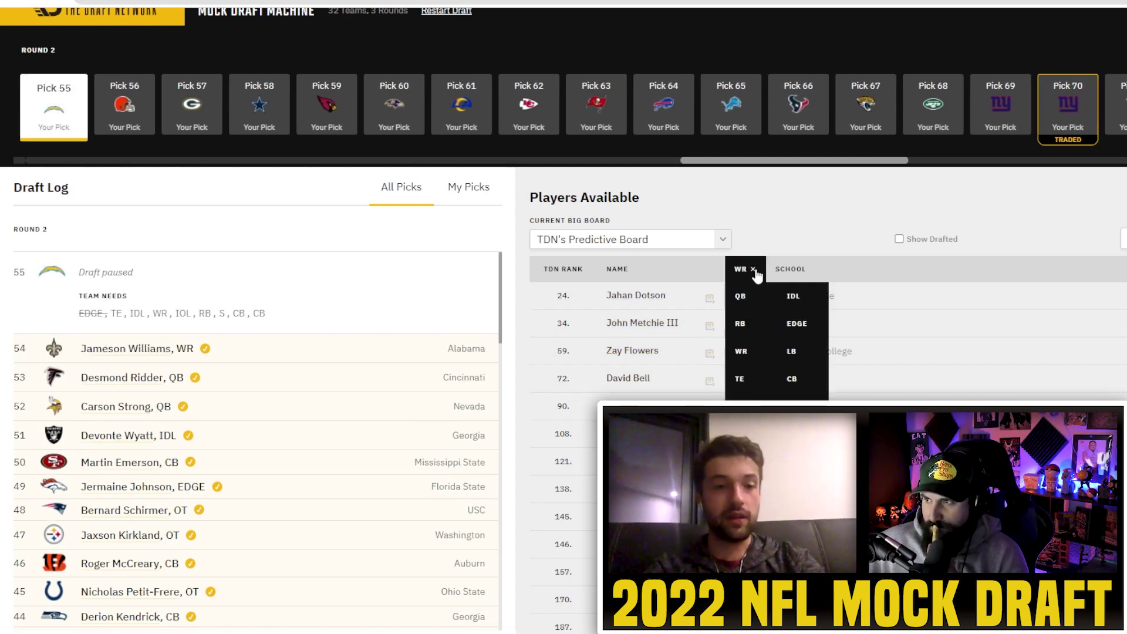
- Draft Isaiah Likely for the Chargers at pick 55 using the TE position filter, and clear the filter
left_click(753, 270)
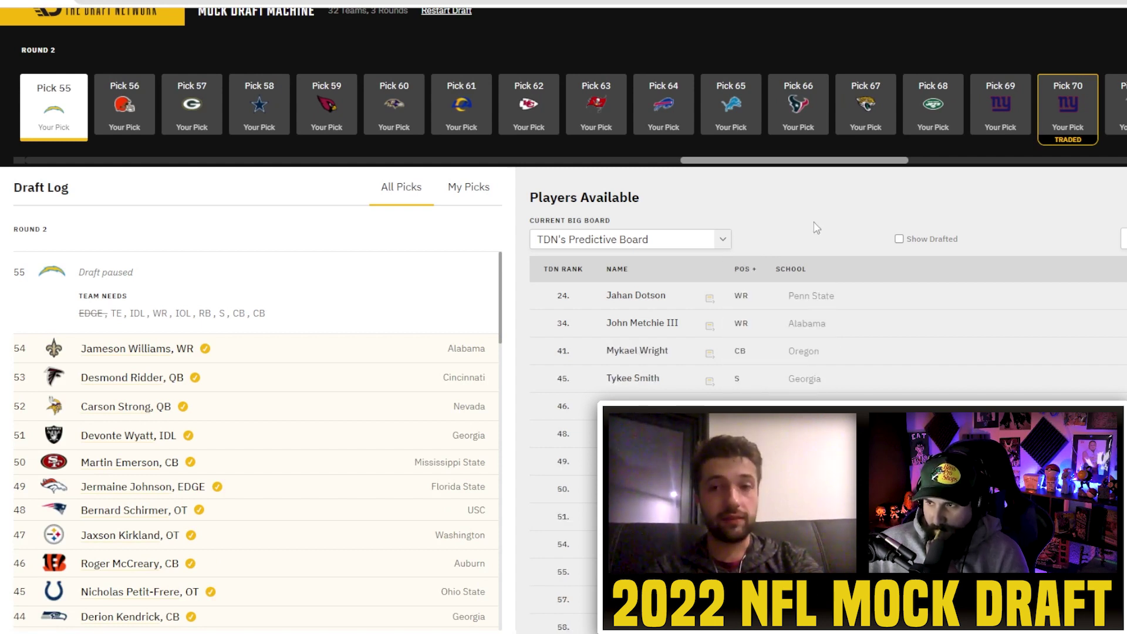
left_click(745, 268)
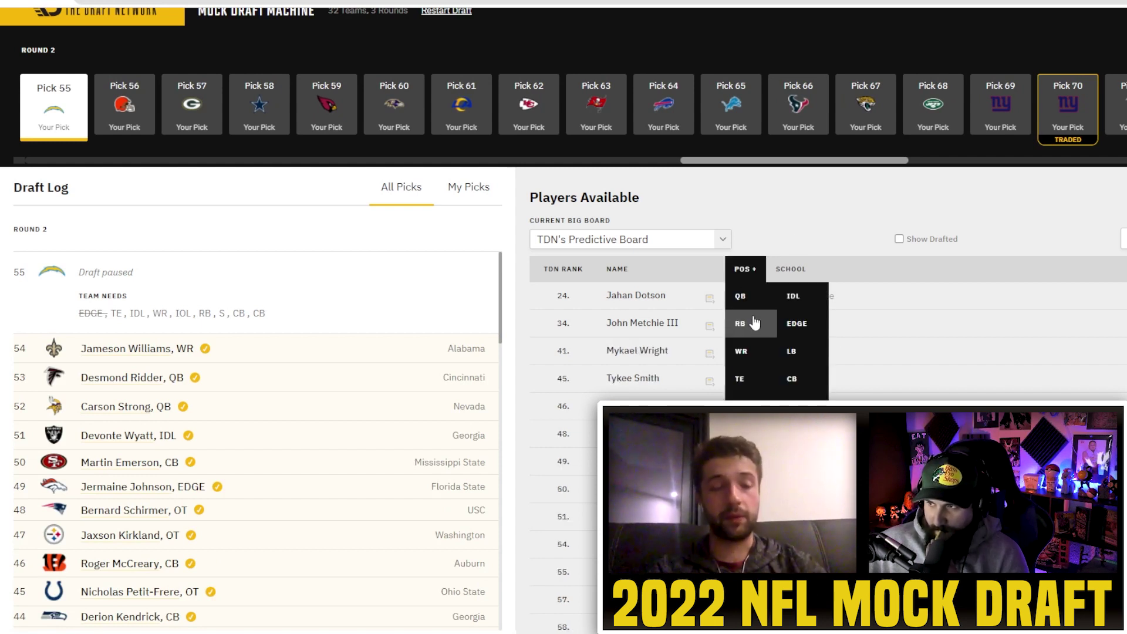
left_click(746, 353)
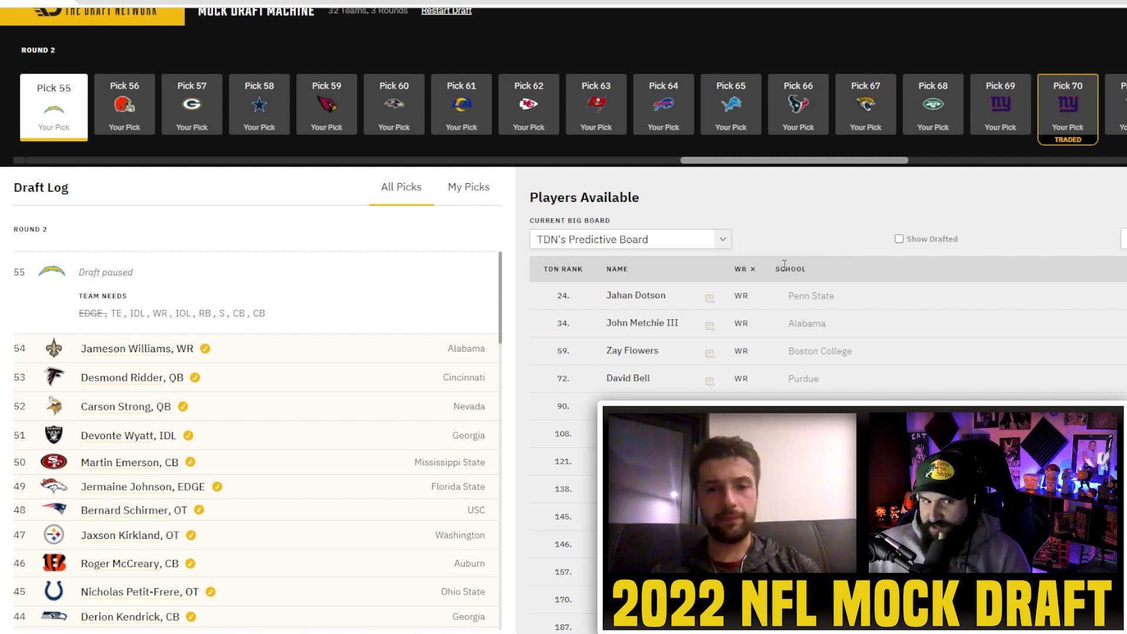
left_click(741, 268)
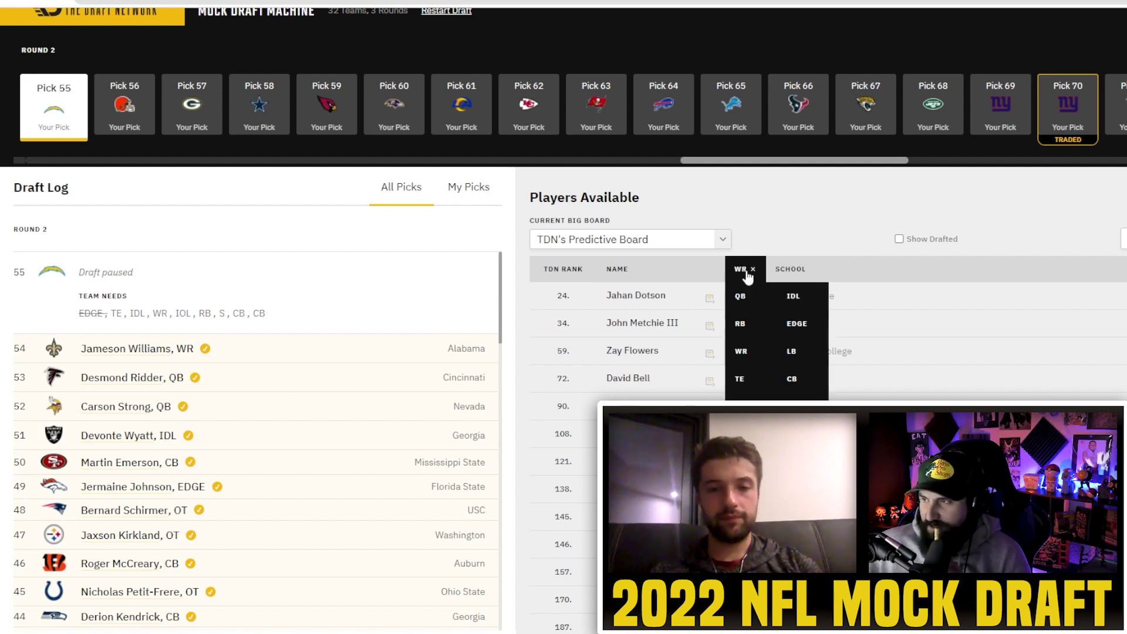
left_click(744, 382)
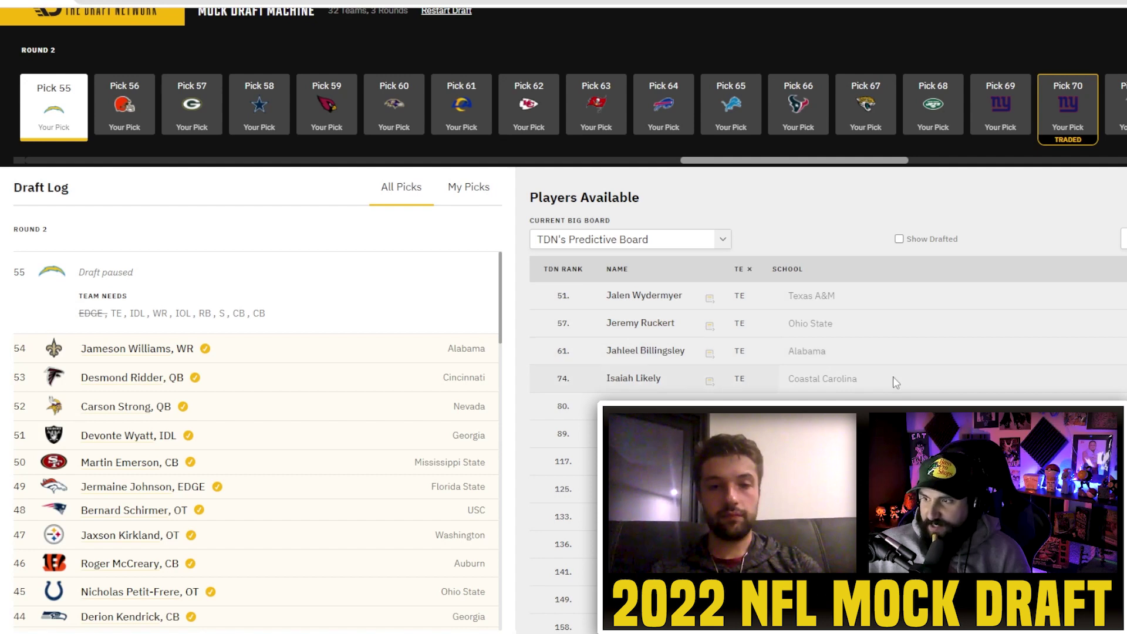
left_click(646, 377)
left_click(741, 269)
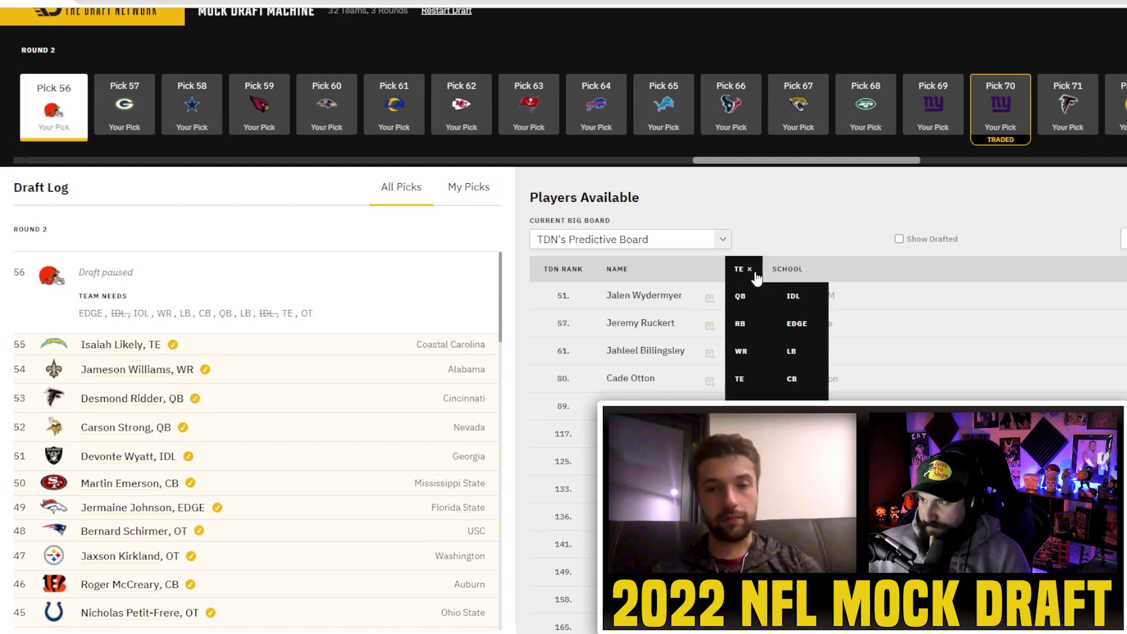
left_click(750, 270)
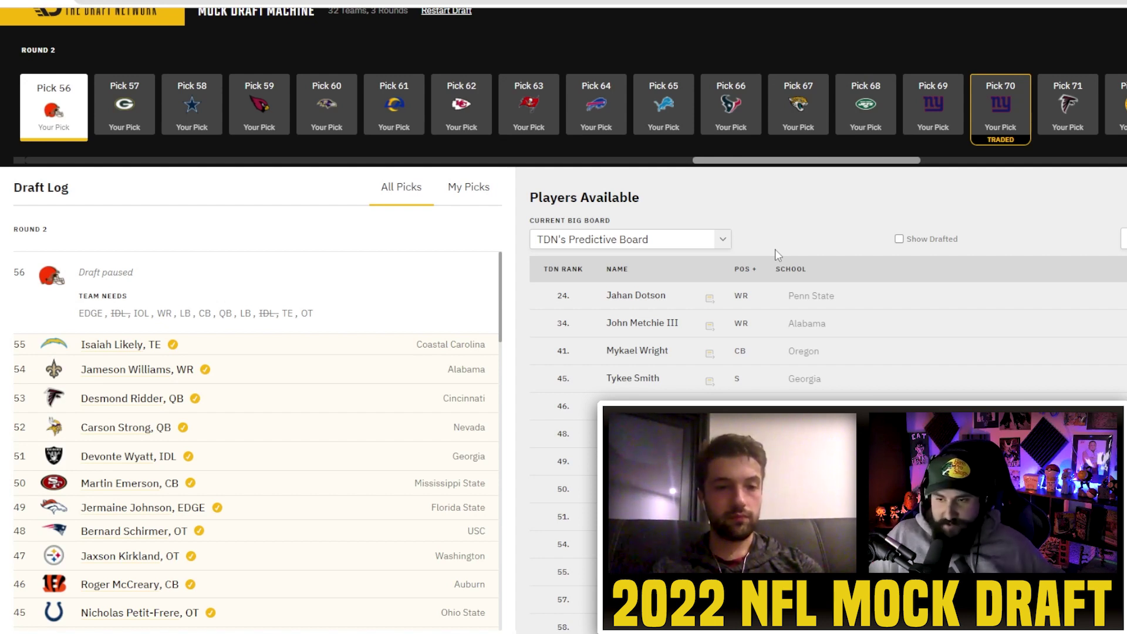
- Draft David Bell for the Browns at pick 56 and Jahan Dotson for the Packers at pick 57 using the WR filter, and clear it
left_click(744, 271)
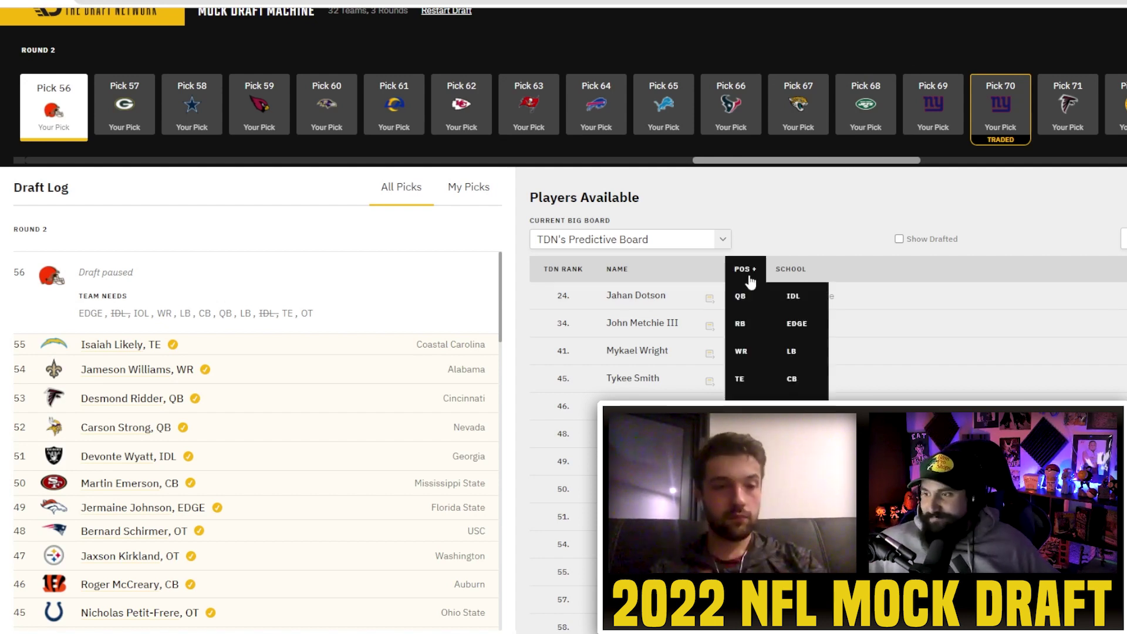
left_click(743, 352)
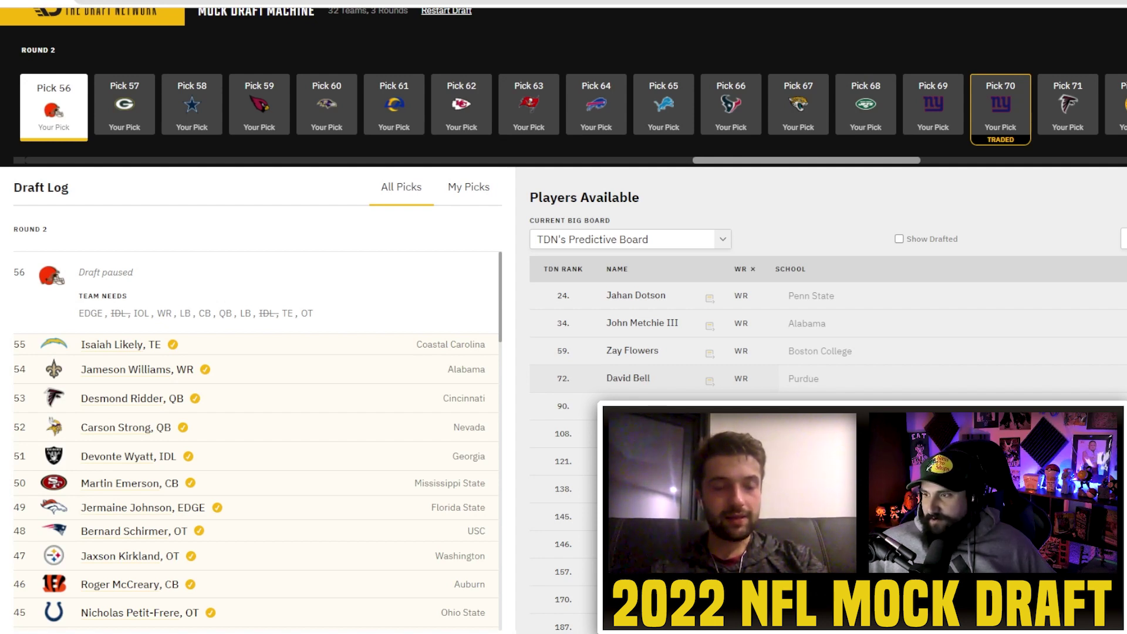
left_click(1119, 378)
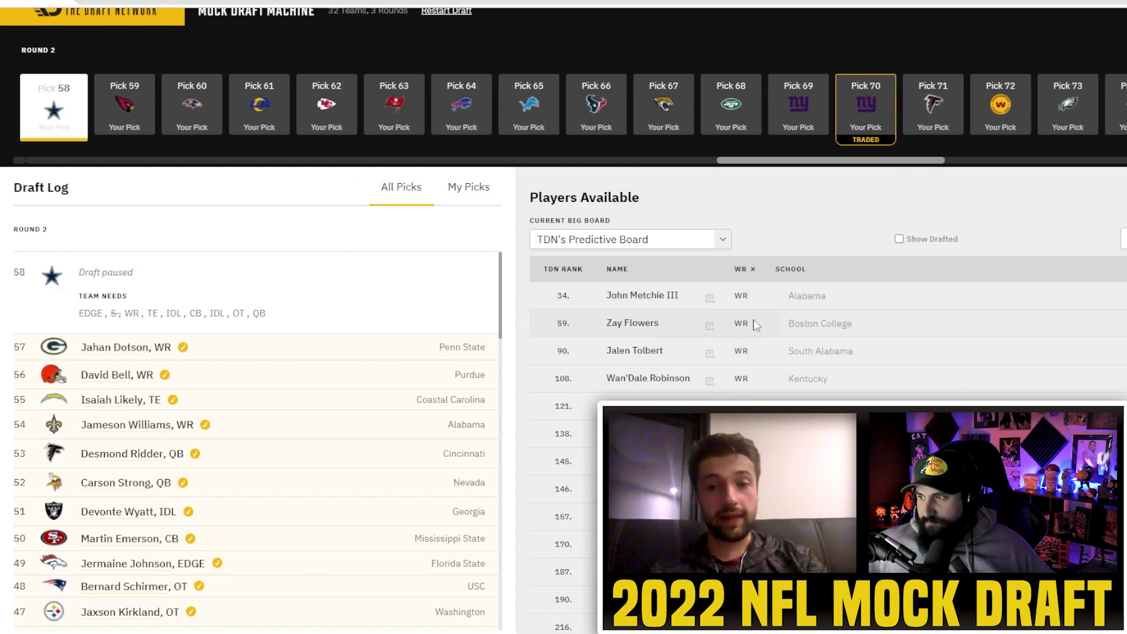
left_click(742, 270)
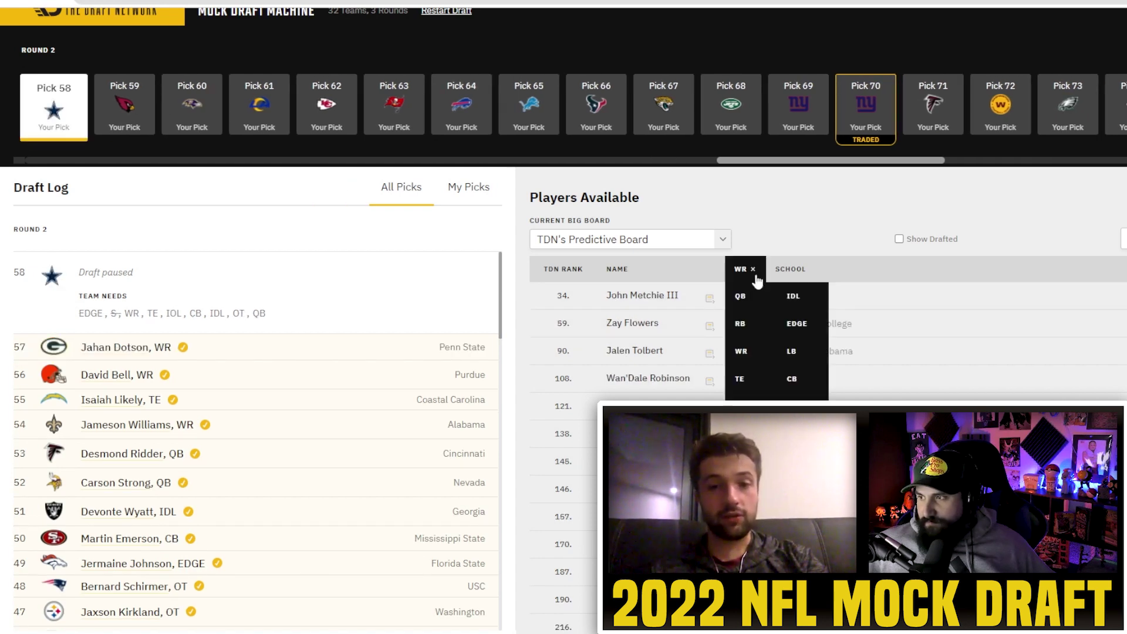
left_click(818, 216)
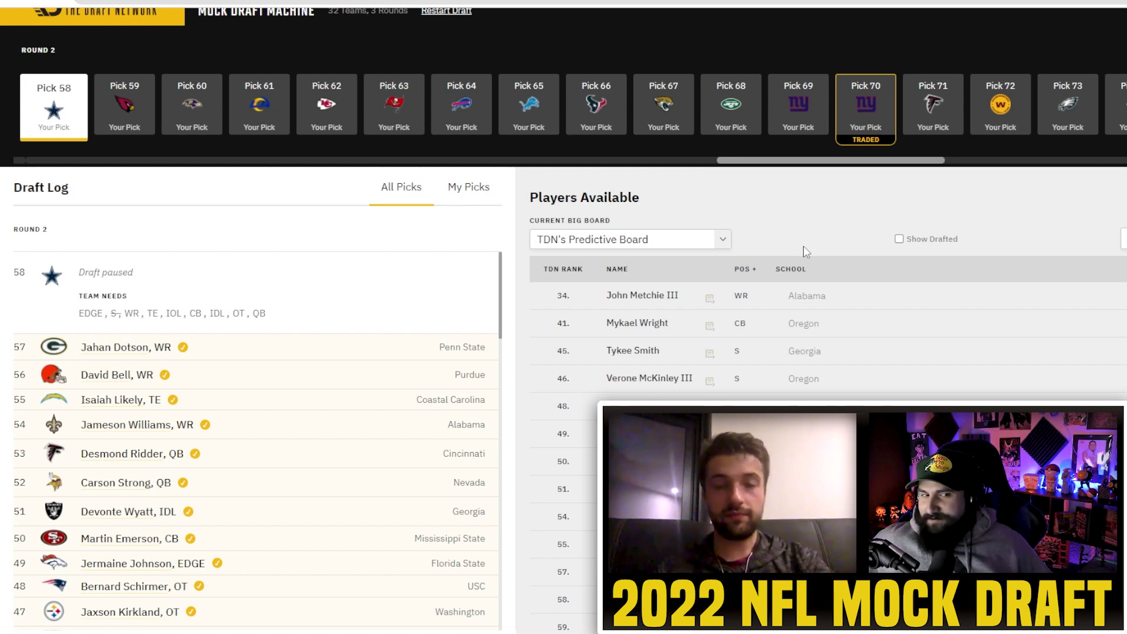
- Draft Thayer Munford for the Cowboys at pick 58 using the OT position filter
left_click(741, 269)
left_click(741, 405)
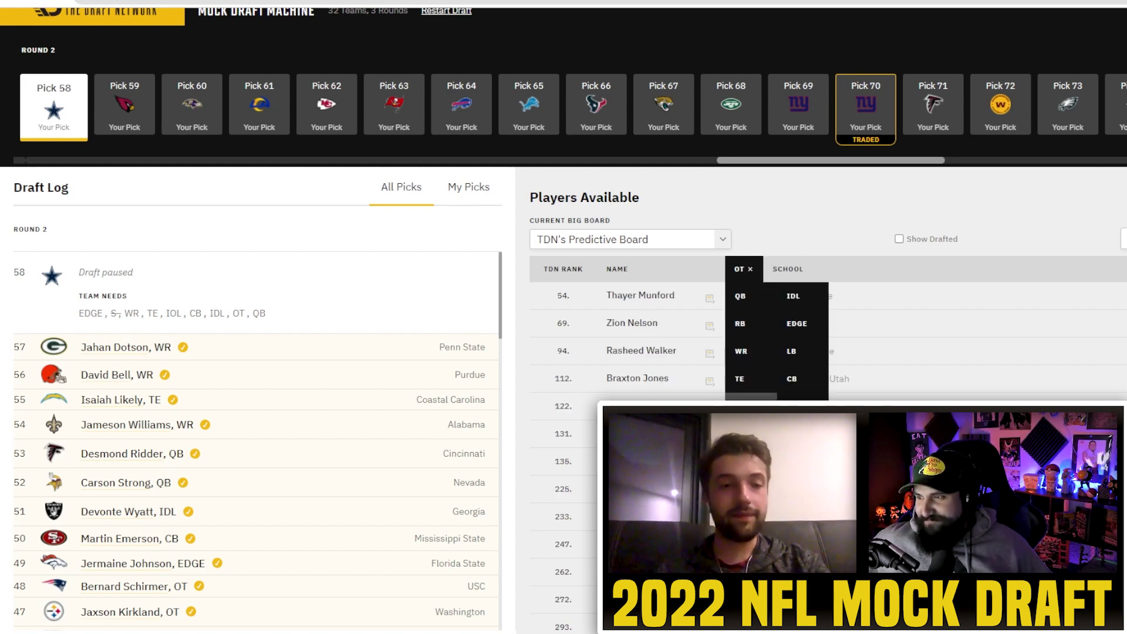
left_click(740, 406)
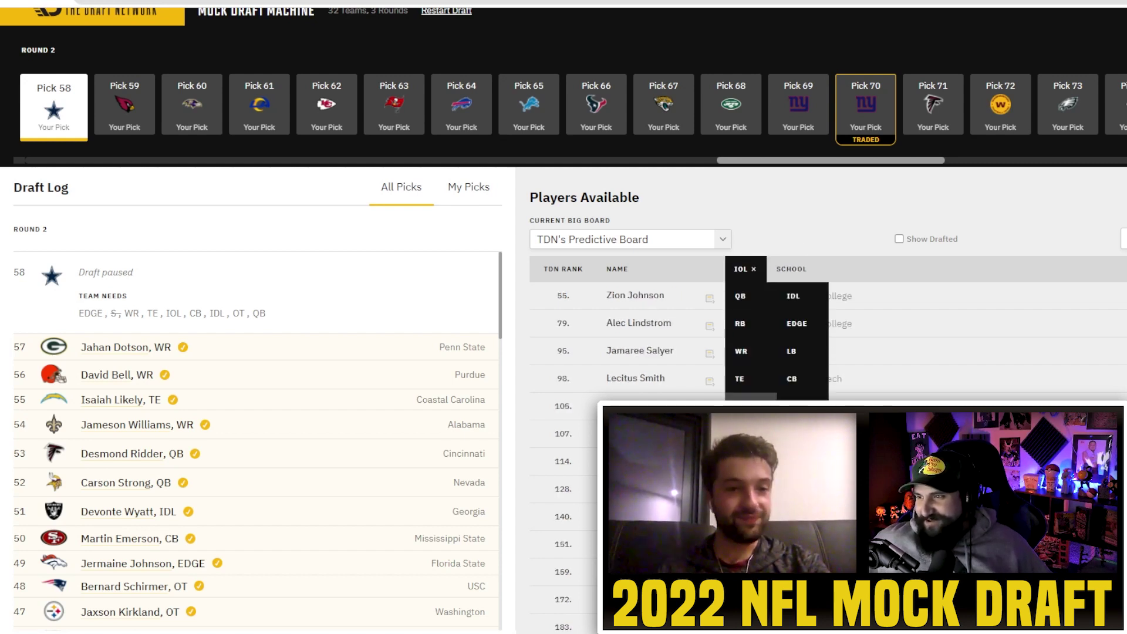
left_click(741, 398)
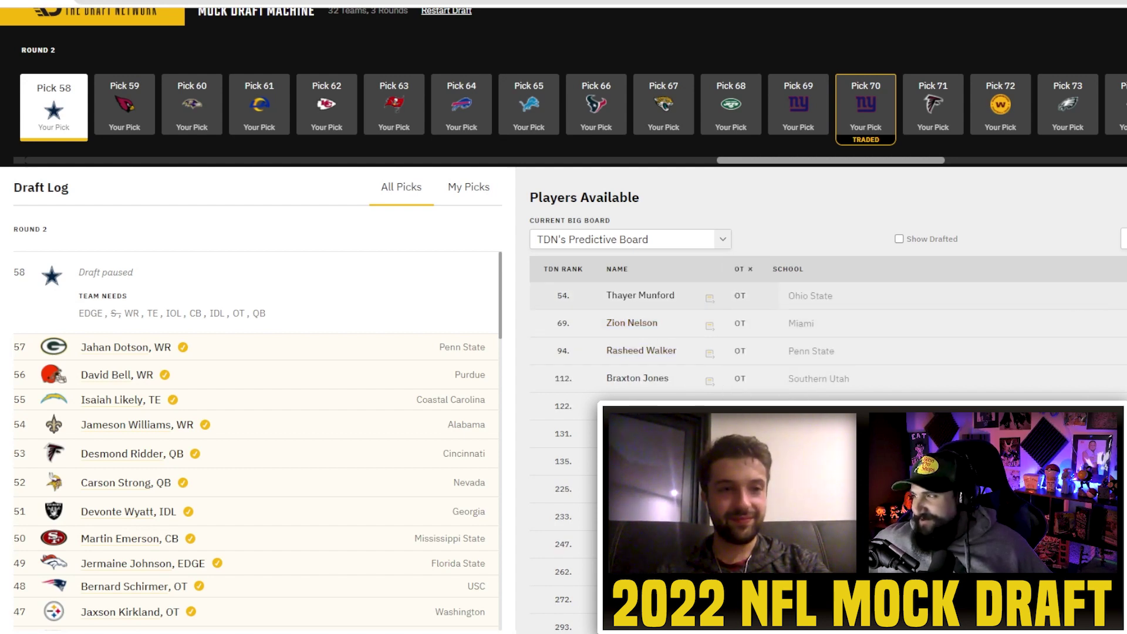
left_click(810, 295)
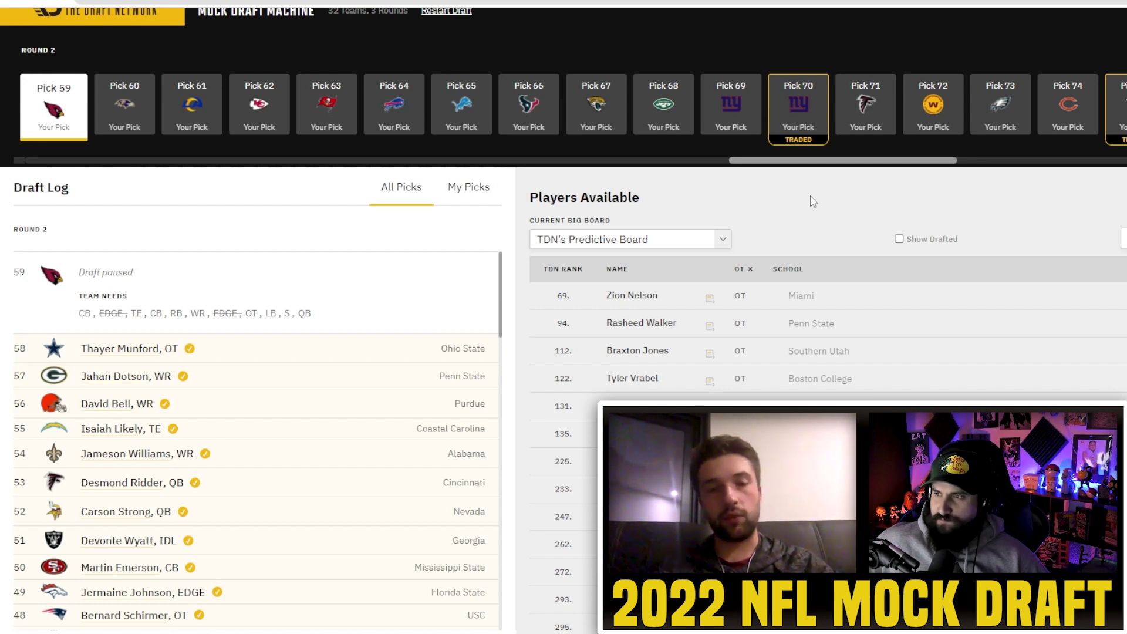
- Switch the position filter to RB and draft Zach Charbonnet for the Cardinals at pick 59
left_click(743, 270)
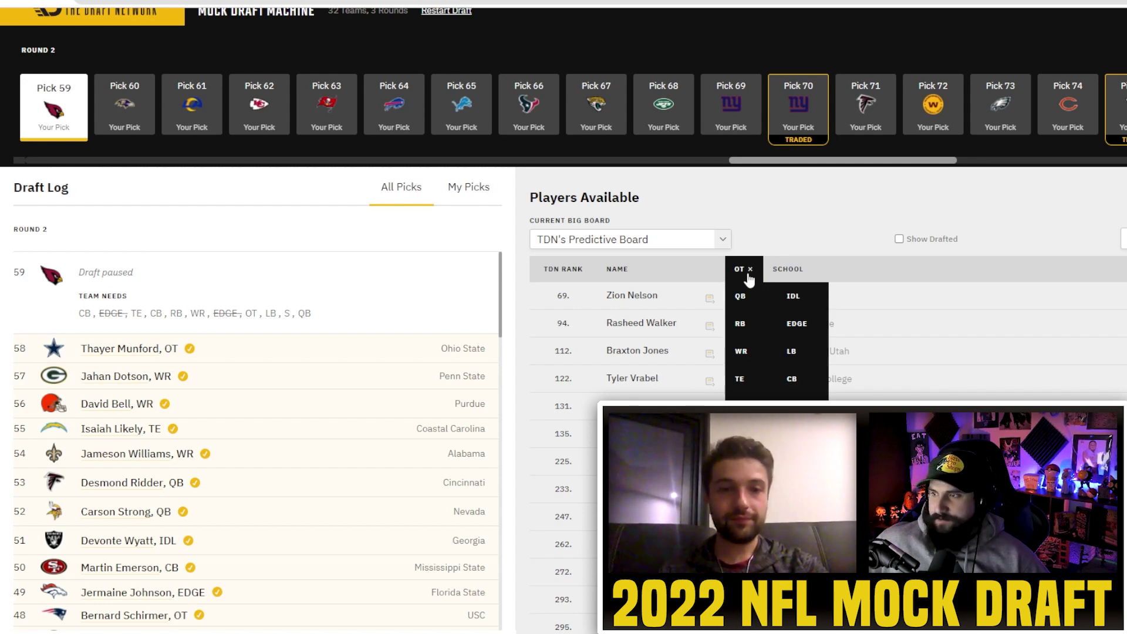
left_click(758, 322)
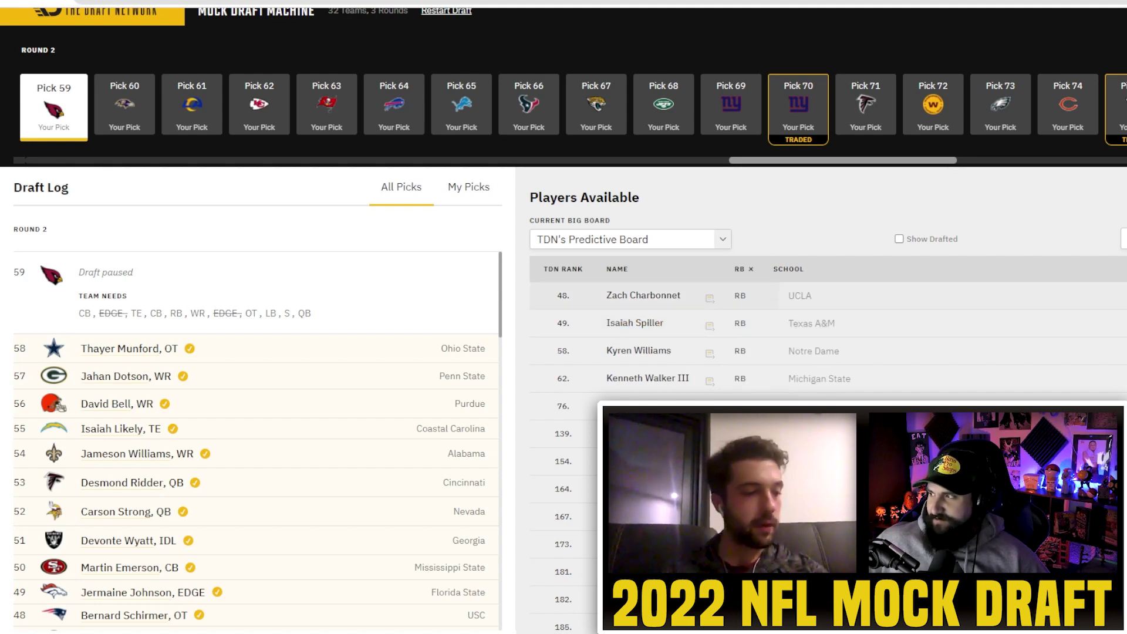
left_click(643, 295)
scroll(780, 209, "up", 1)
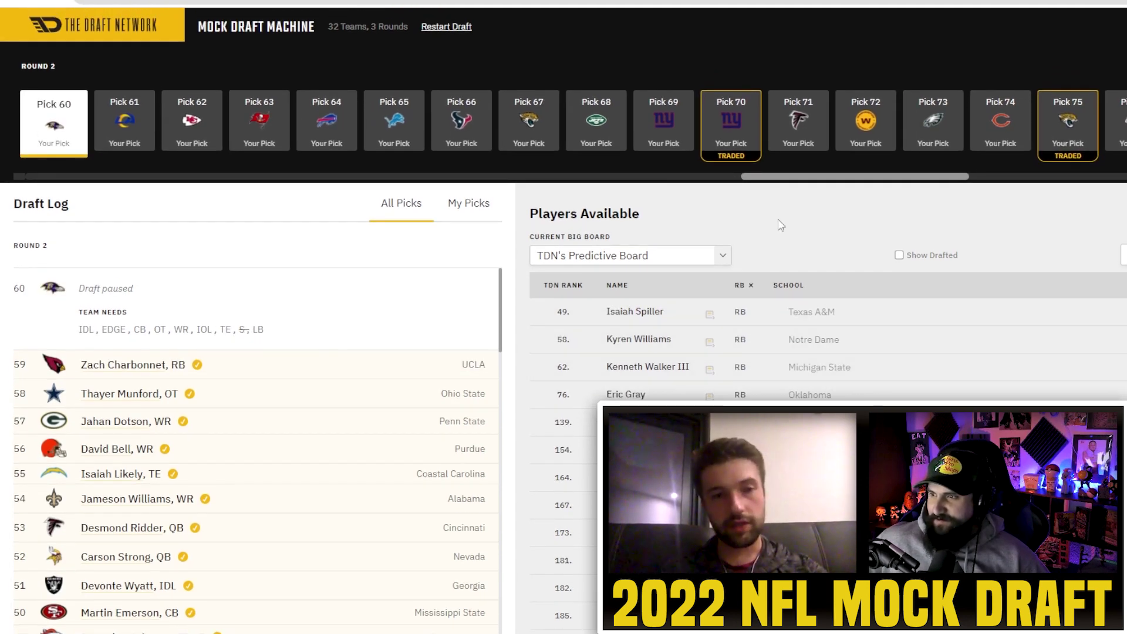
scroll(780, 226, "down", 1)
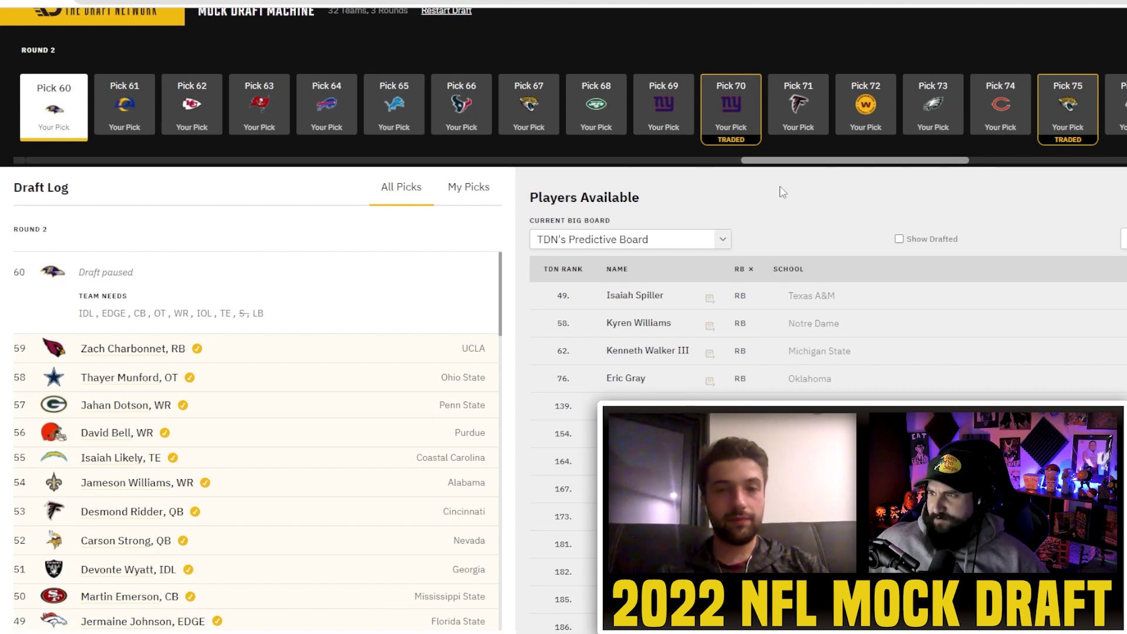
- Draft Perrion Winfrey for the Ravens at pick 60 using the IDL position filter, and clear the filter
left_click(761, 272)
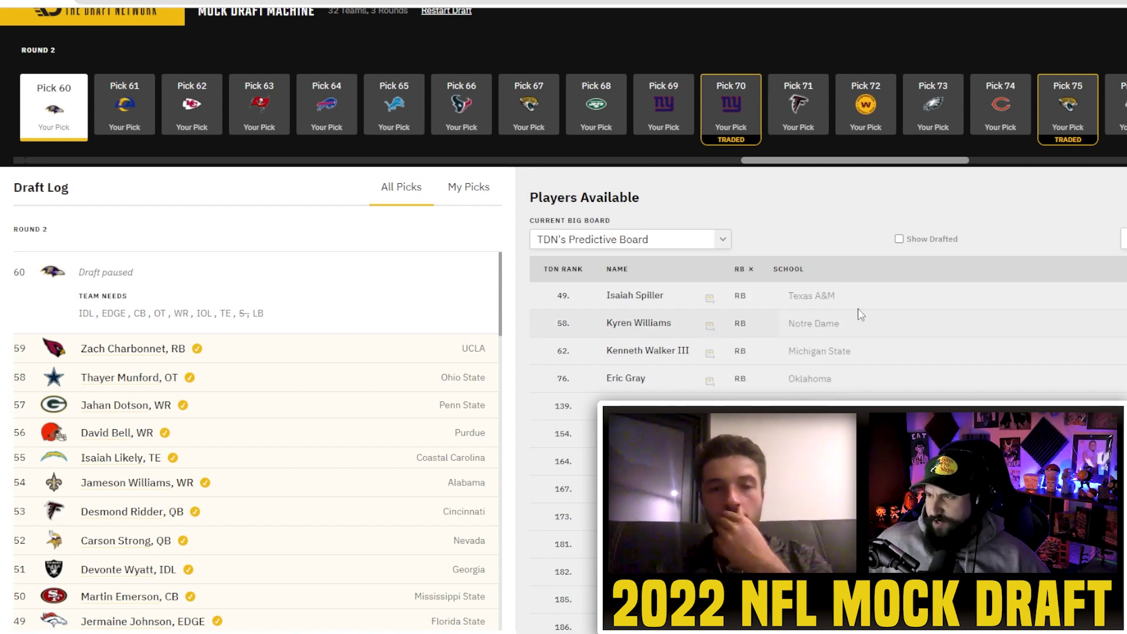
left_click(743, 268)
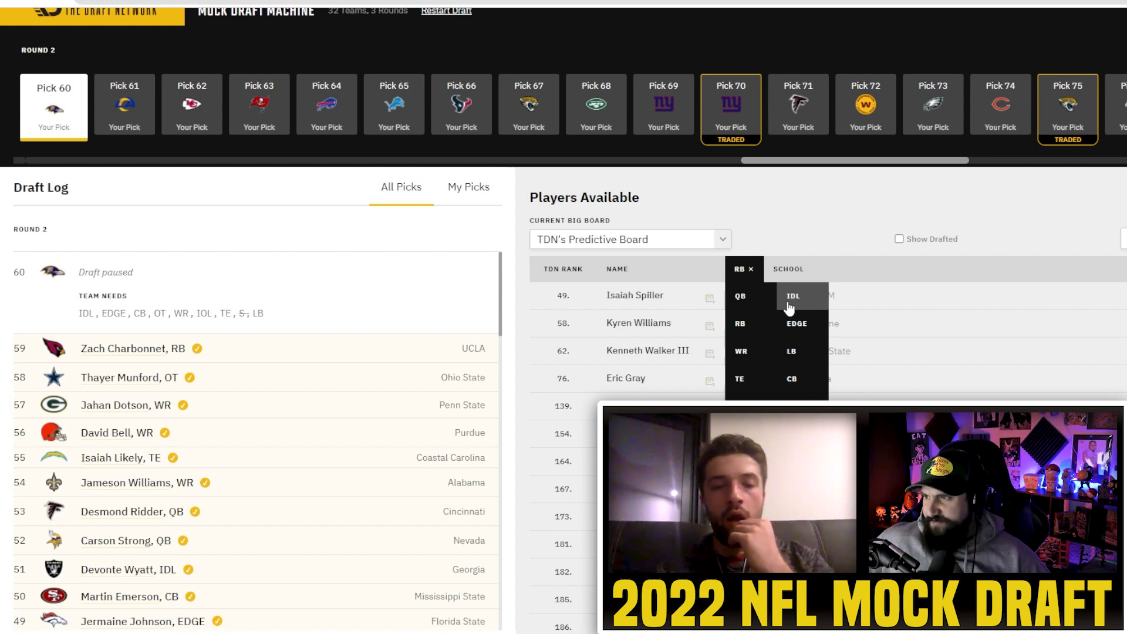
left_click(738, 347)
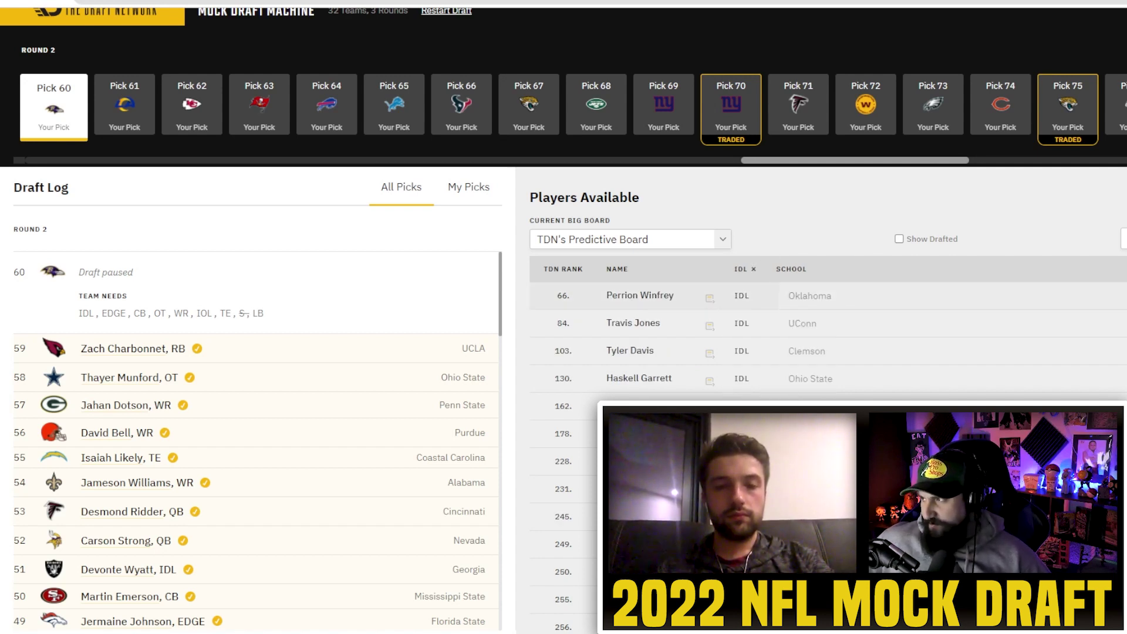
left_click(977, 295)
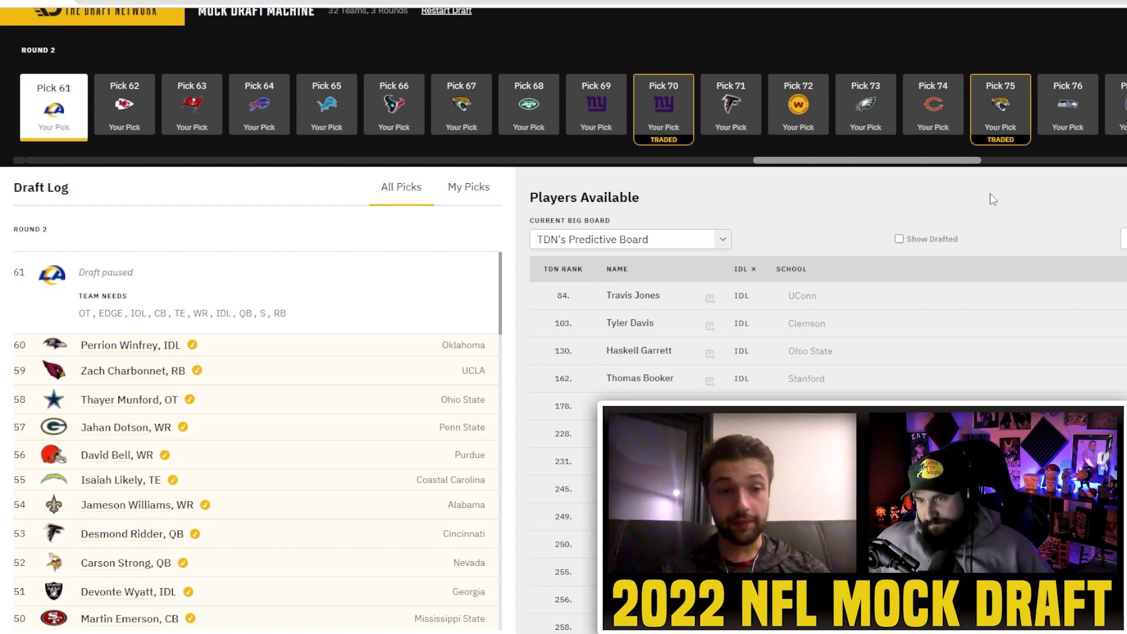
left_click(756, 271)
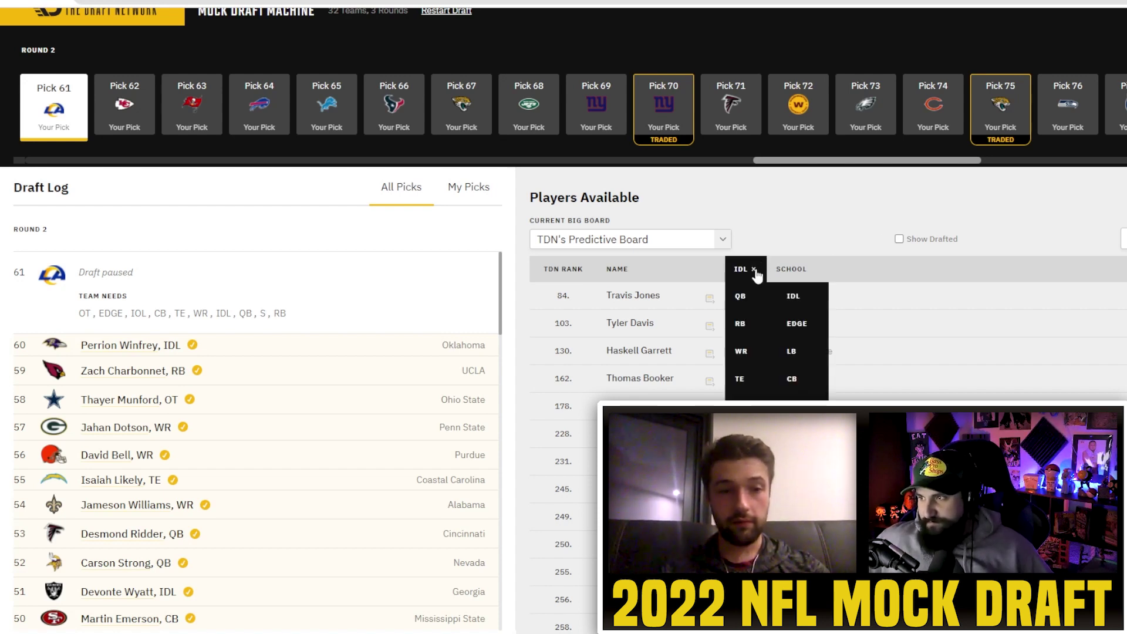
left_click(828, 244)
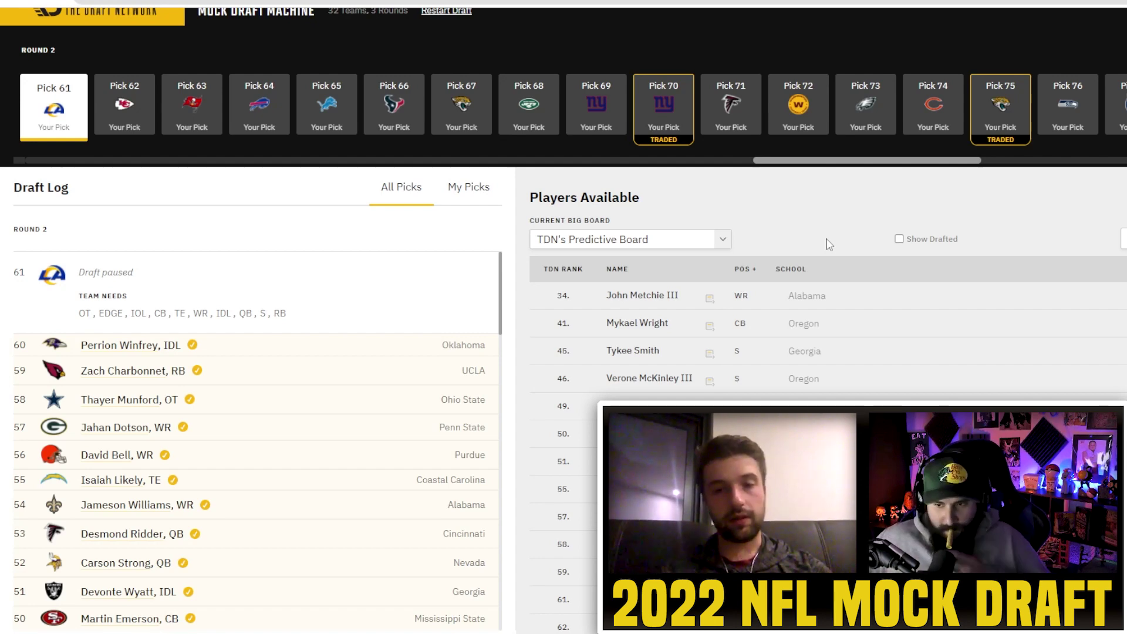
- Review the earlier Round 2 and late Round 1 selections in the draft log
scroll(351, 444, "down", 1)
scroll(351, 444, "down", 4)
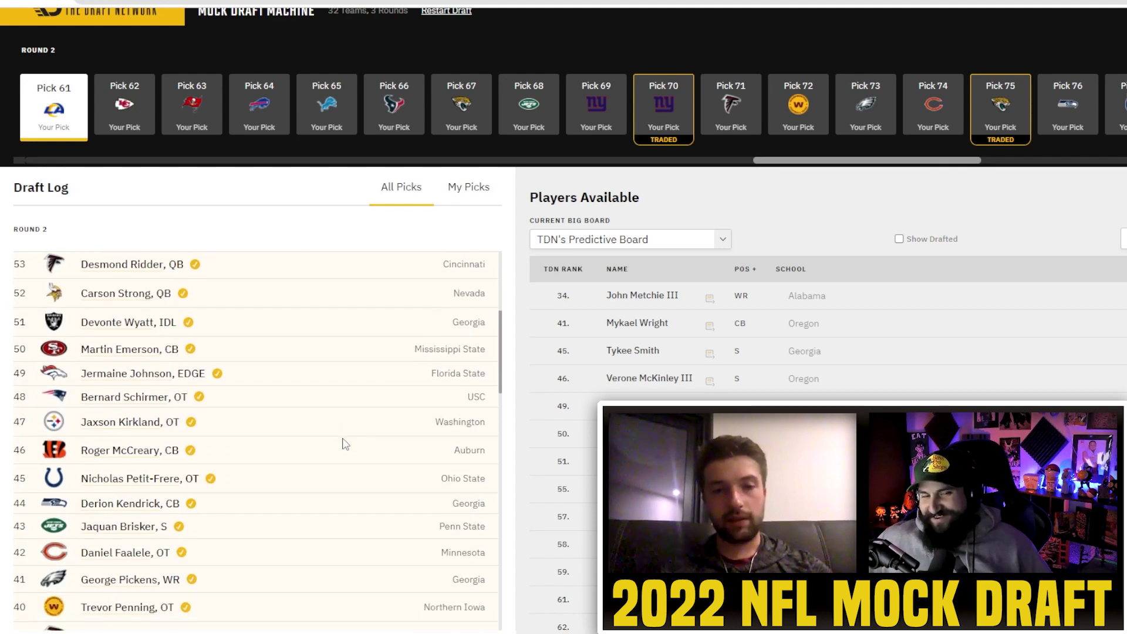
scroll(345, 444, "down", 3)
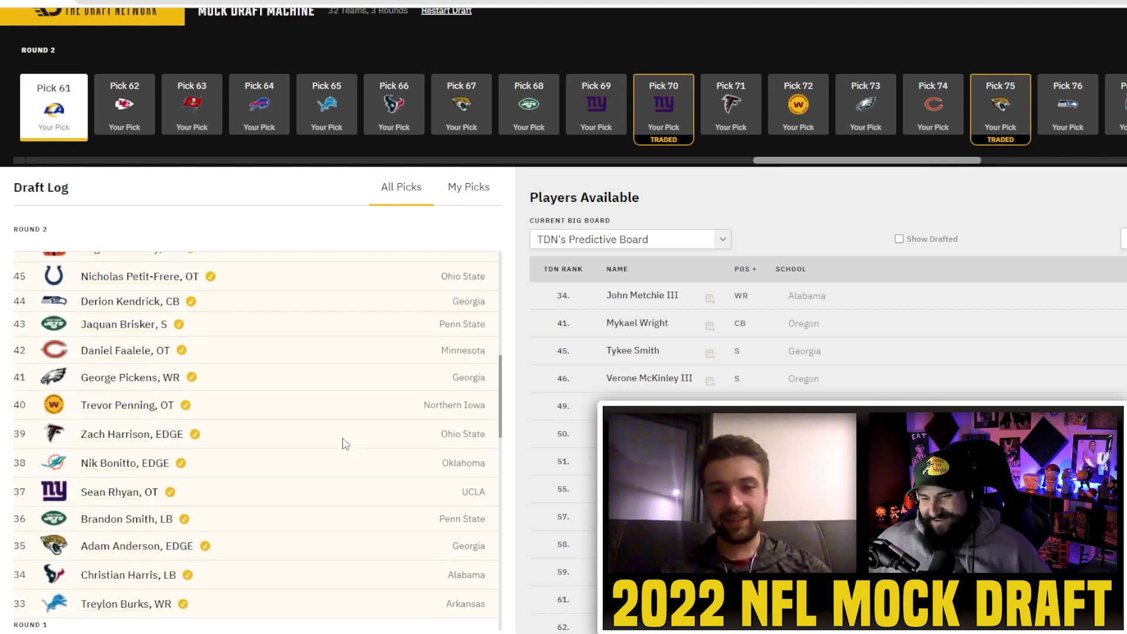
scroll(345, 444, "down", 2)
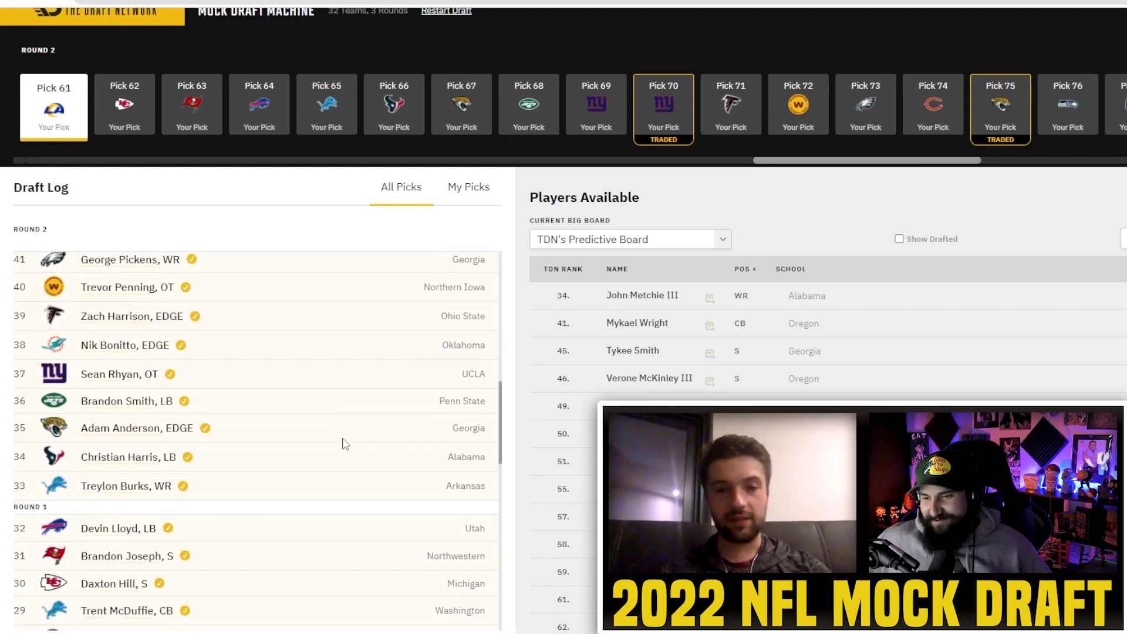
scroll(345, 444, "up", 5)
scroll(345, 444, "up", 5)
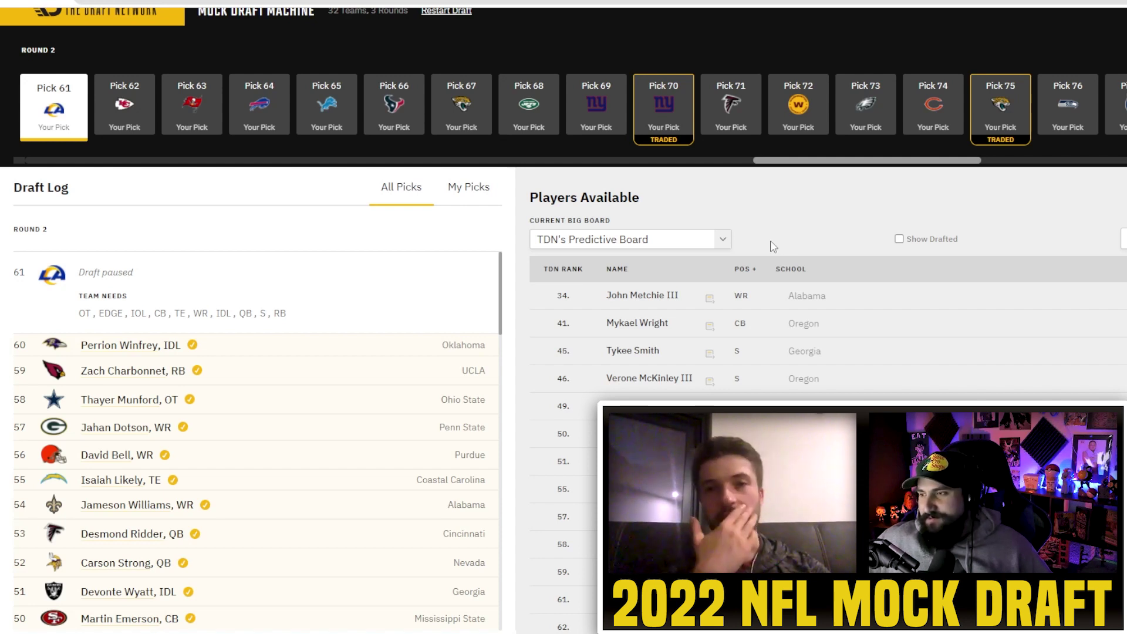
- Check the IDL and EDGE prospects, and draft DeMarvion Overshown for the Rams at pick 61 using the LB position filter
left_click(744, 269)
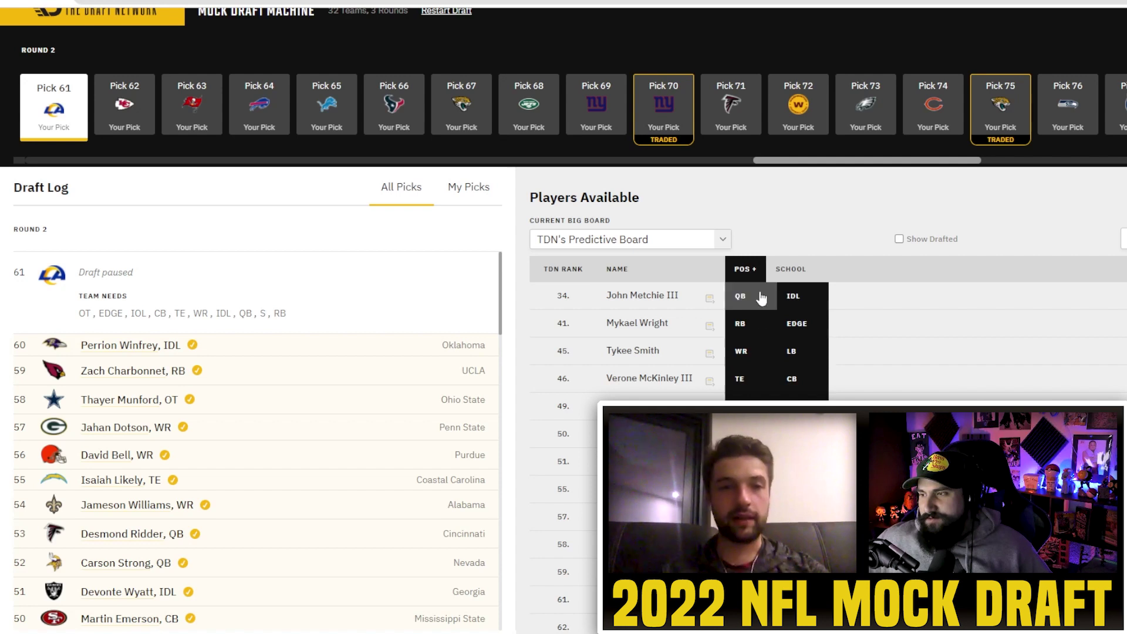
left_click(808, 309)
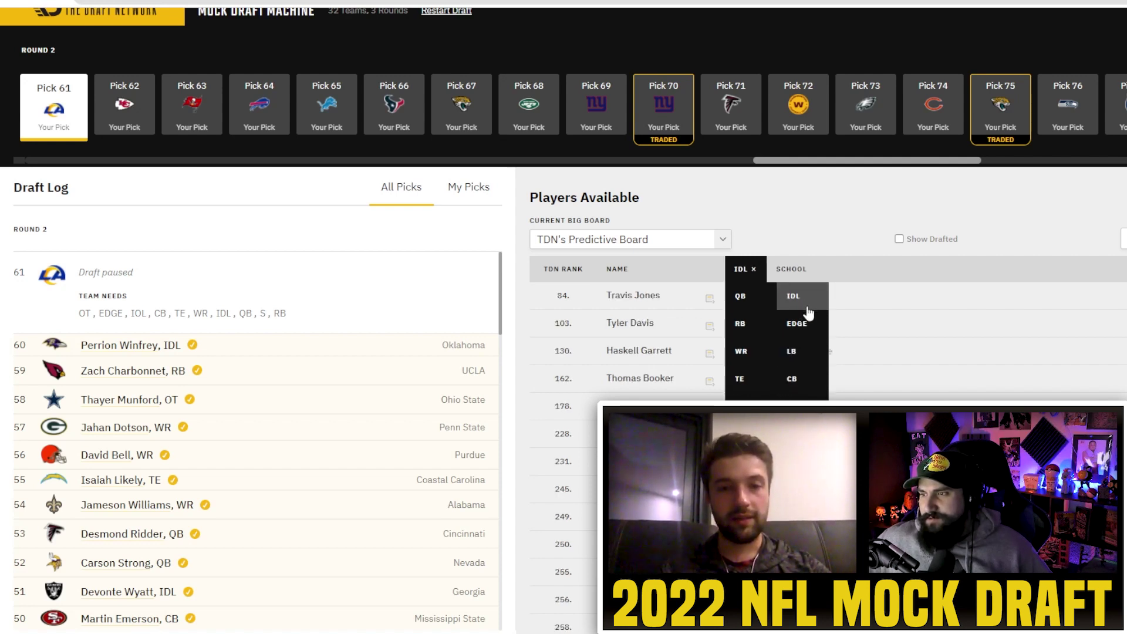
left_click(808, 329)
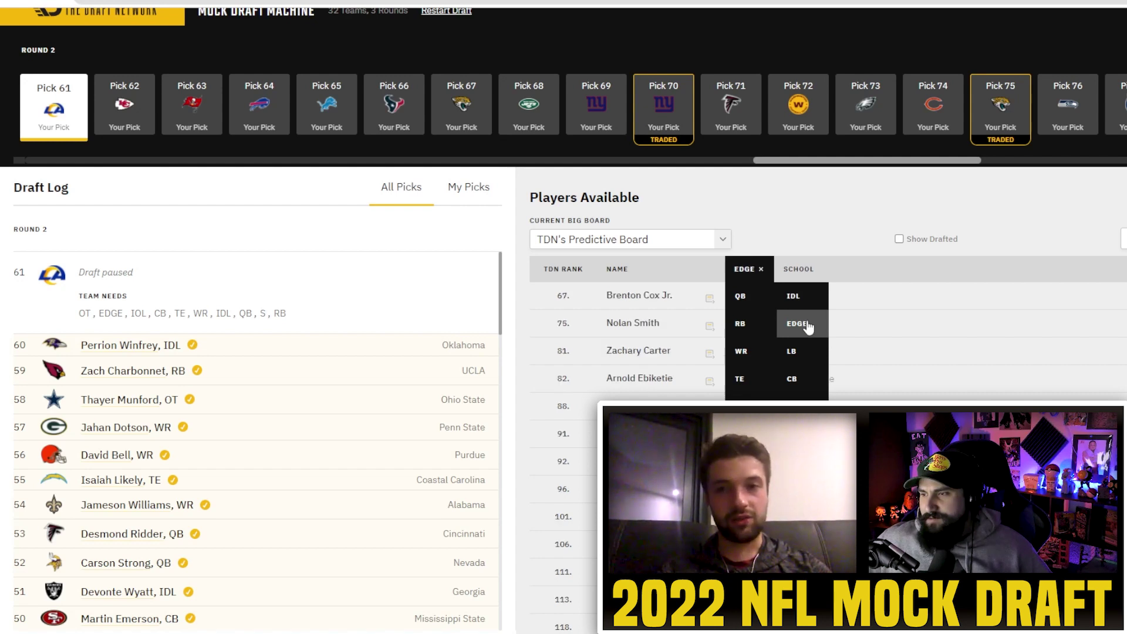
mouse_move(741, 270)
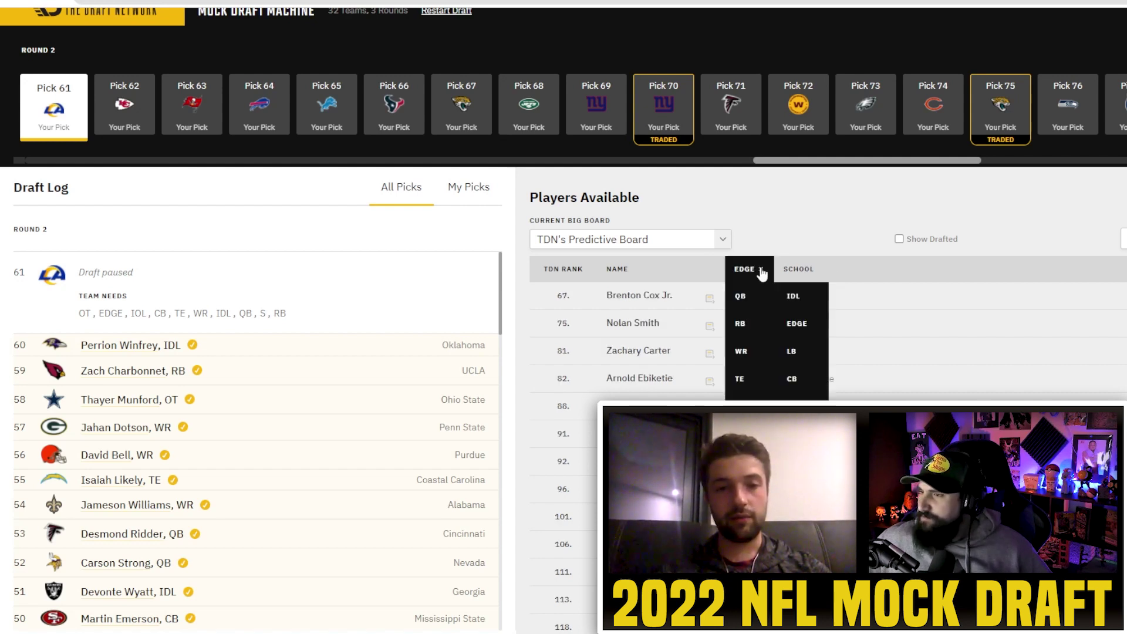
left_click(786, 351)
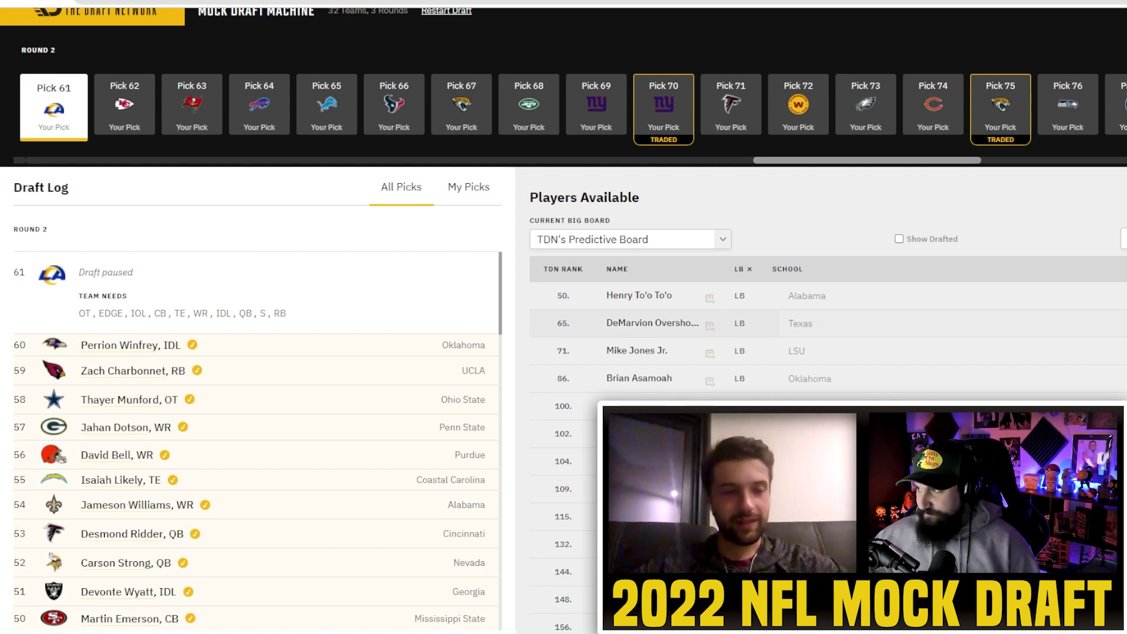
left_click(1086, 324)
- Switch the position filter to EDGE and draft Zion Tupuola-Fetui for the Chiefs at pick 62
mouse_move(758, 271)
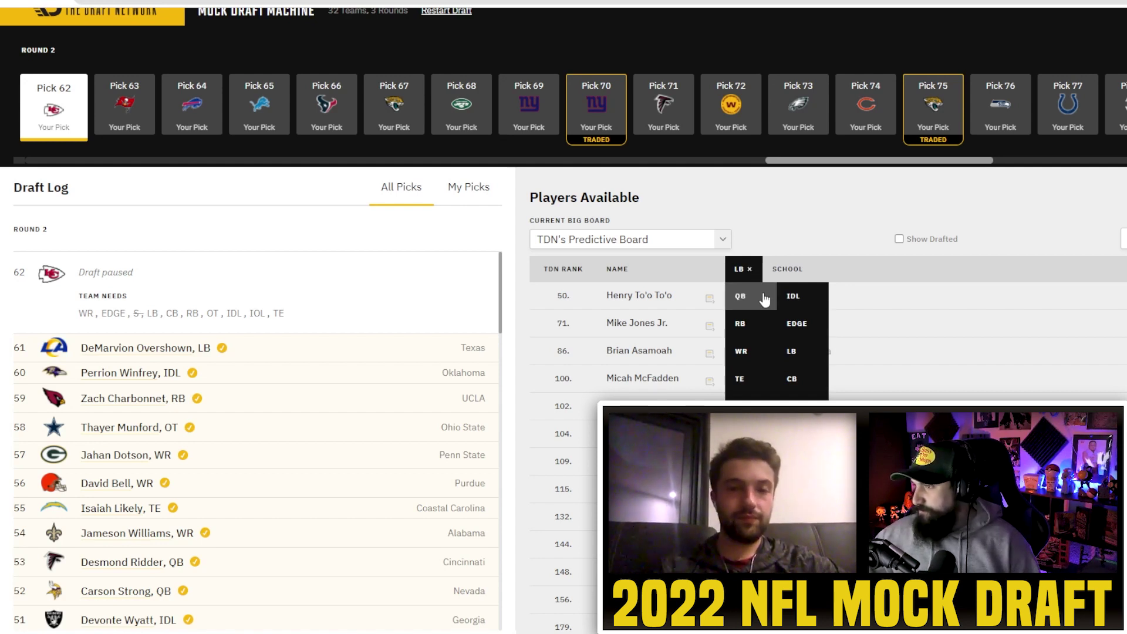
left_click(797, 324)
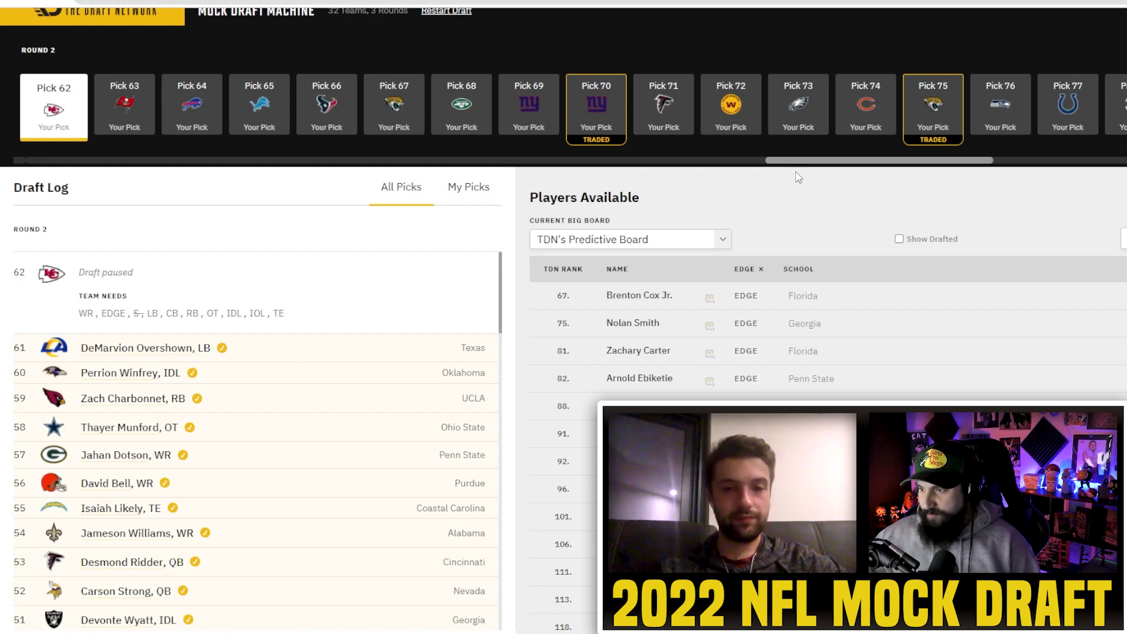
scroll(675, 352, "down", 3)
scroll(675, 352, "down", 2)
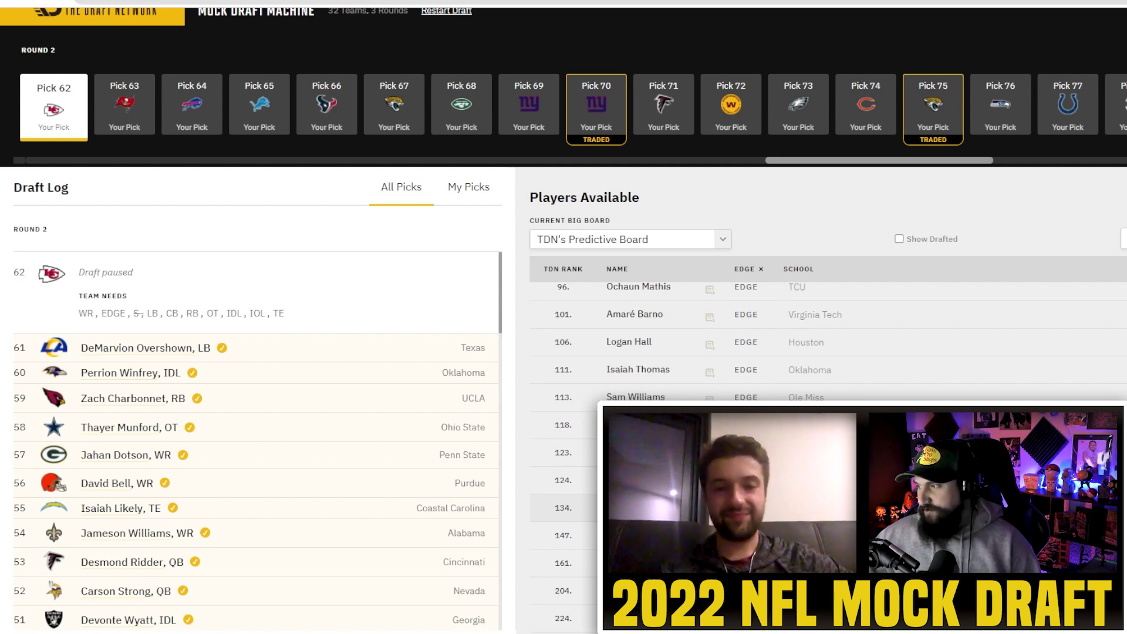
left_click(1085, 508)
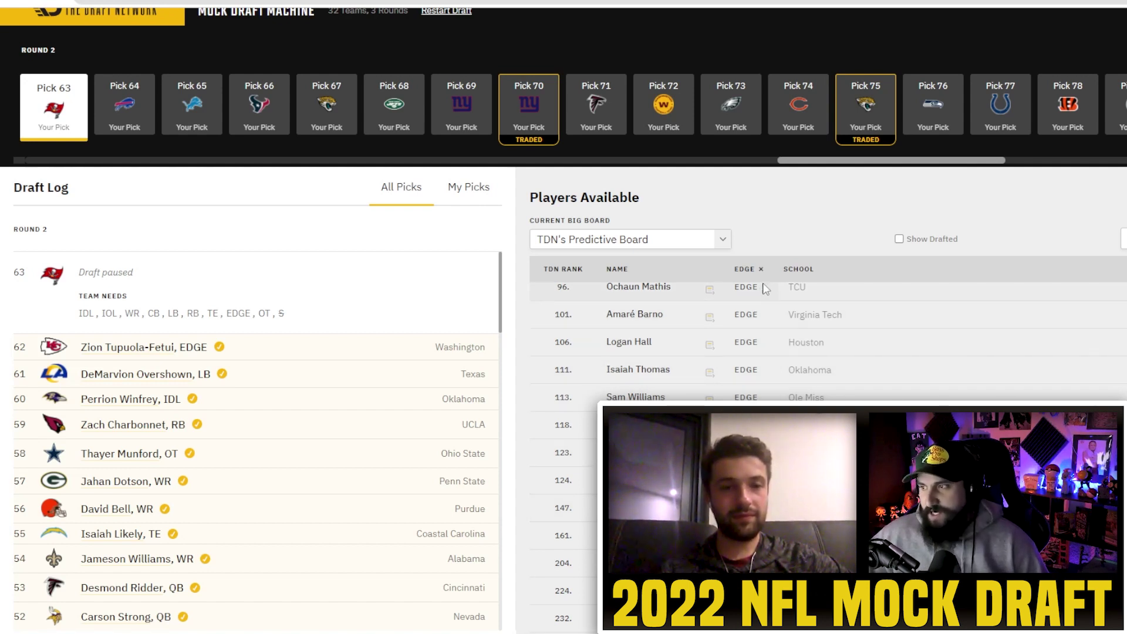
- Clear the position filter and draft Mykael Wright for the Buccaneers at pick 63
left_click(763, 270)
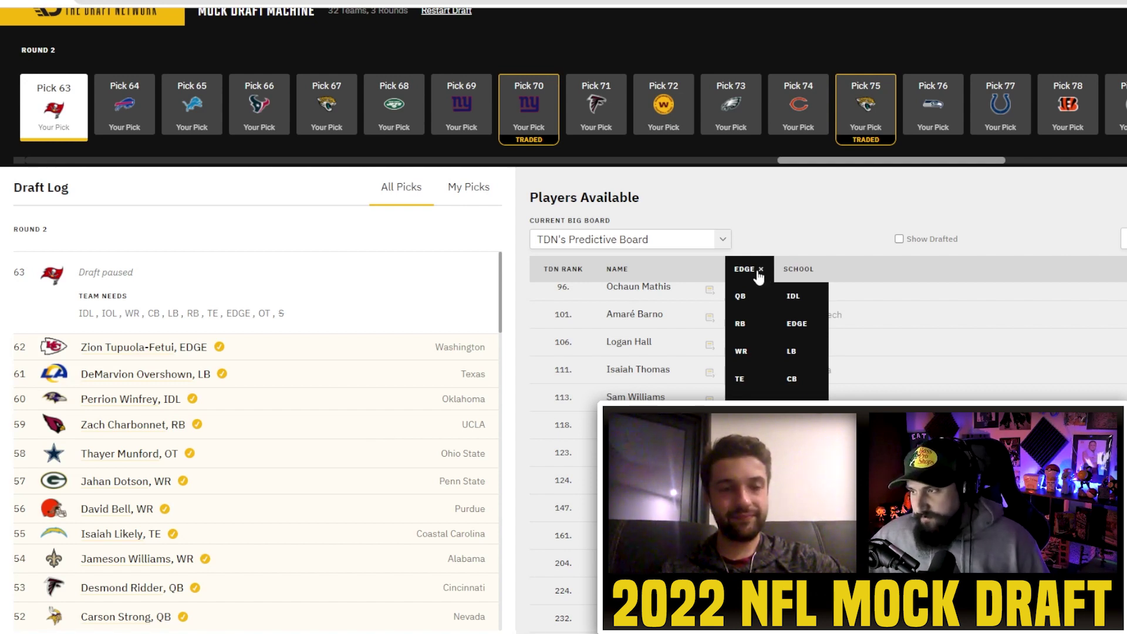
left_click(762, 270)
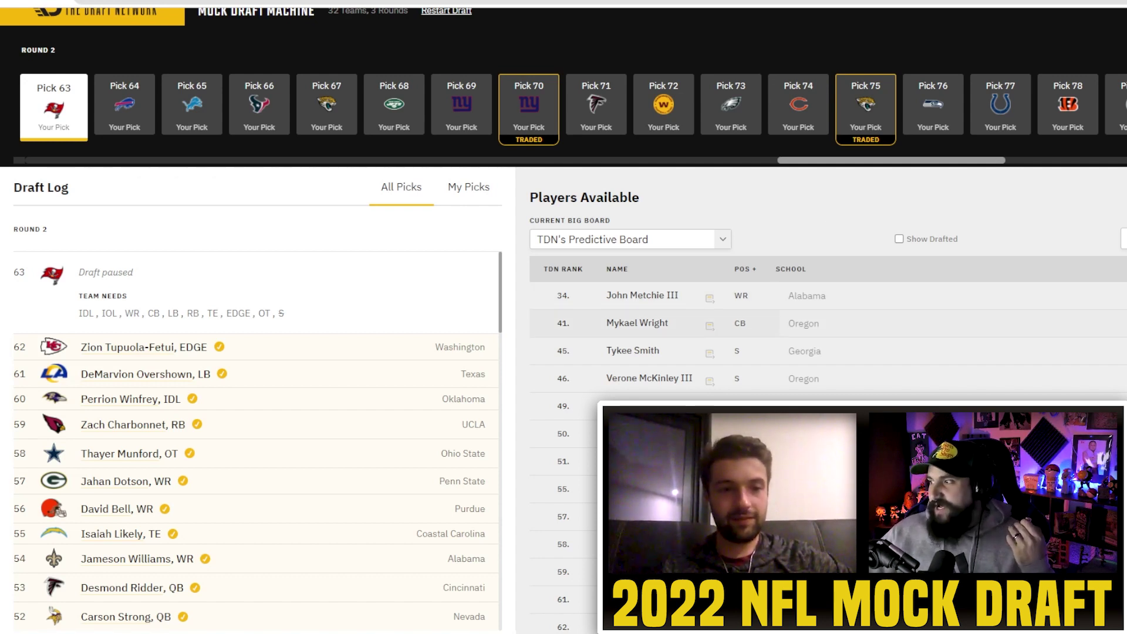
left_click(1118, 323)
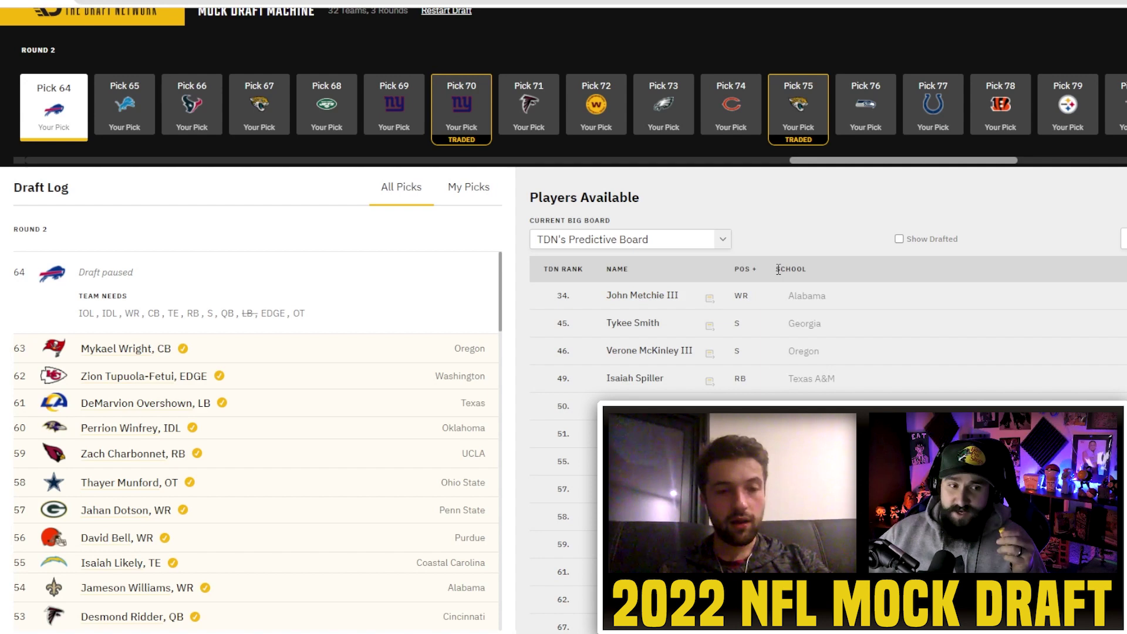
- Draft Travis Jones for the Bills at pick 64 using the IDL position filter, and clear the filter
left_click(743, 269)
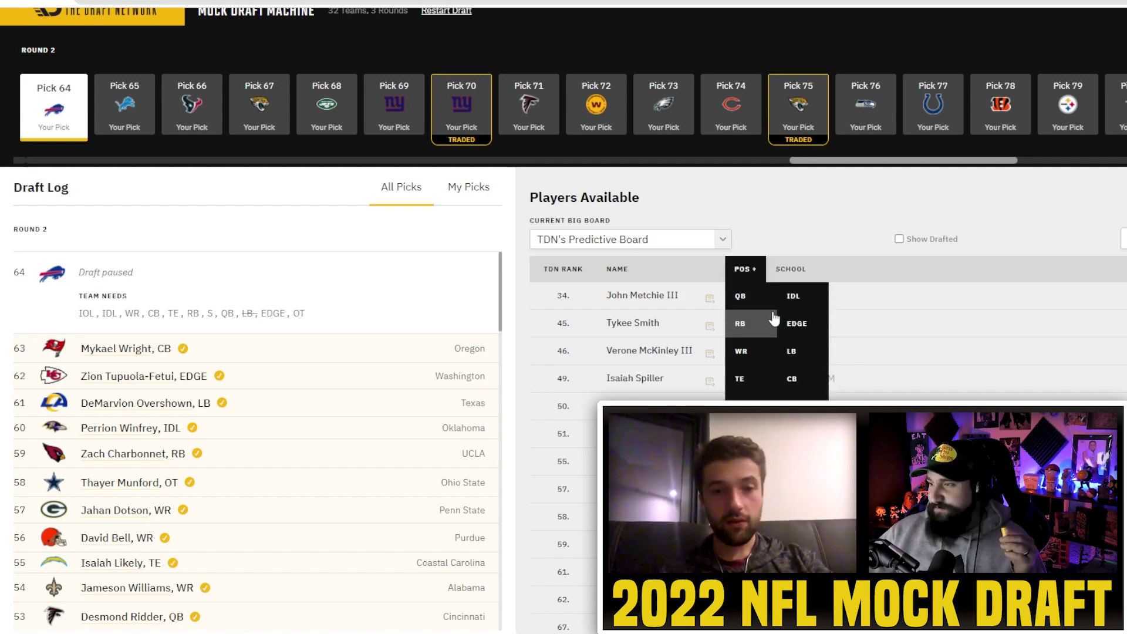
left_click(795, 297)
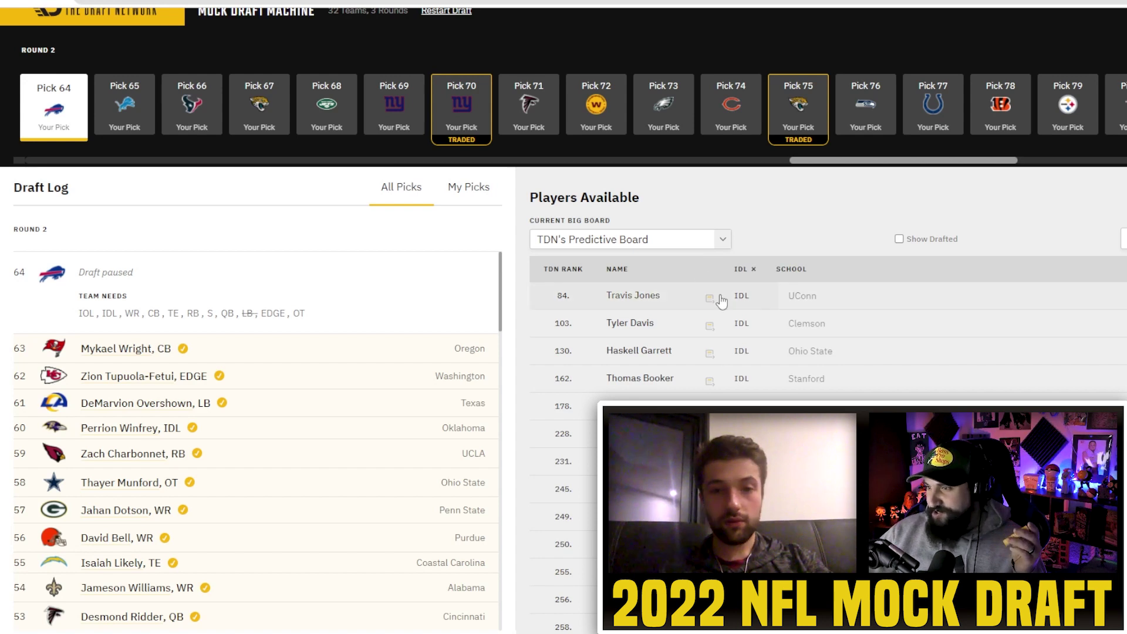
left_click(884, 293)
left_click(745, 269)
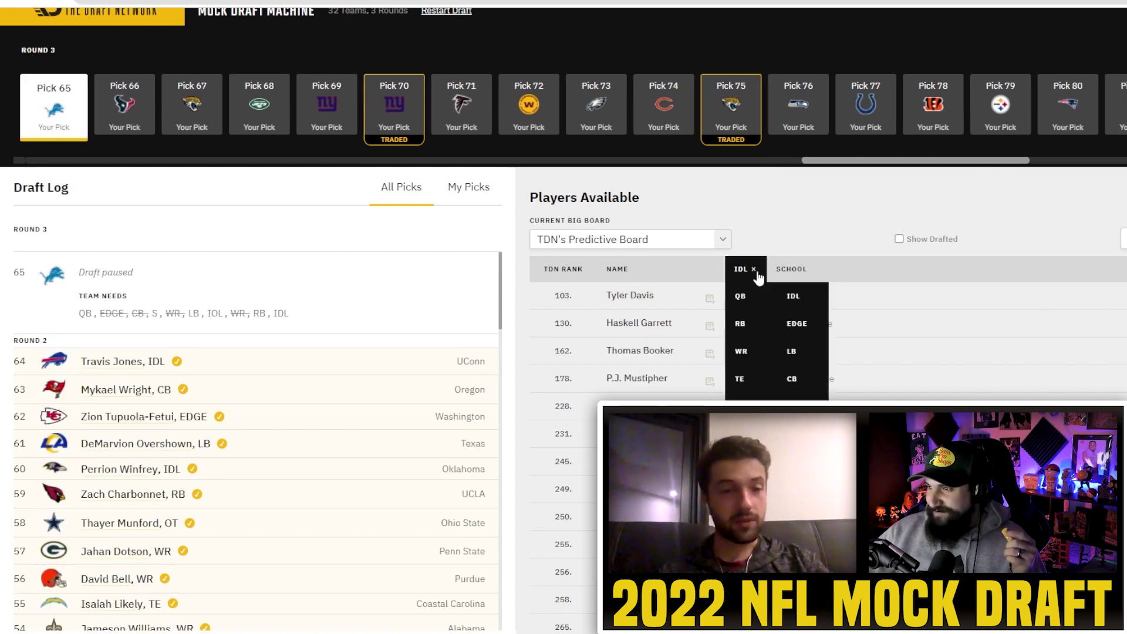
left_click(810, 249)
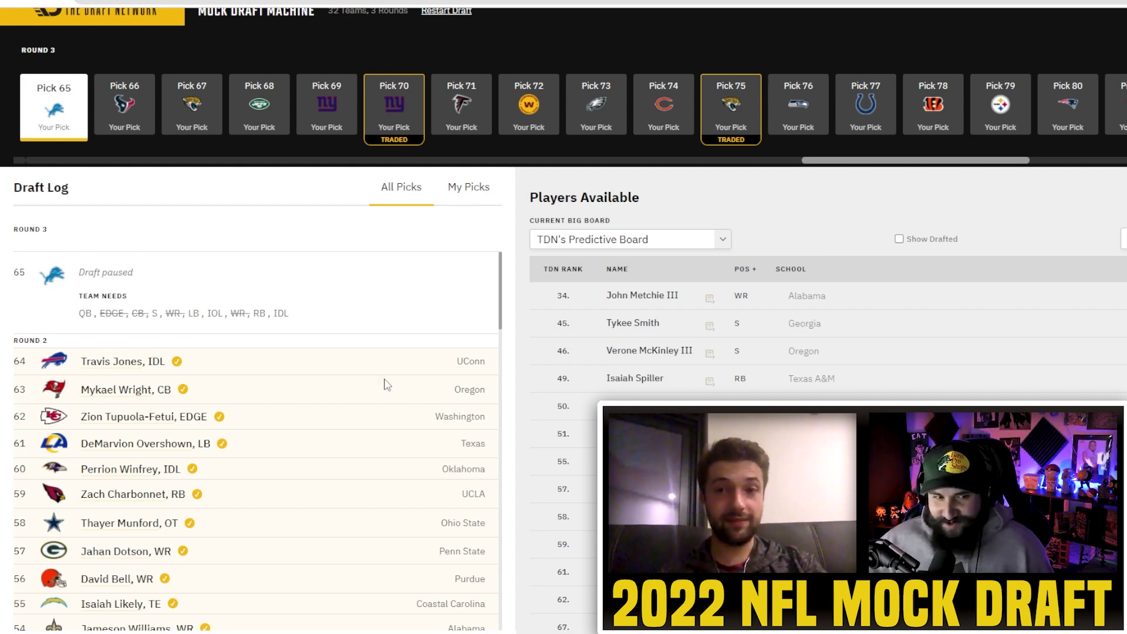
- Review the completed Round 2 selections in the draft log
scroll(353, 393, "down", 1)
scroll(351, 392, "down", 4)
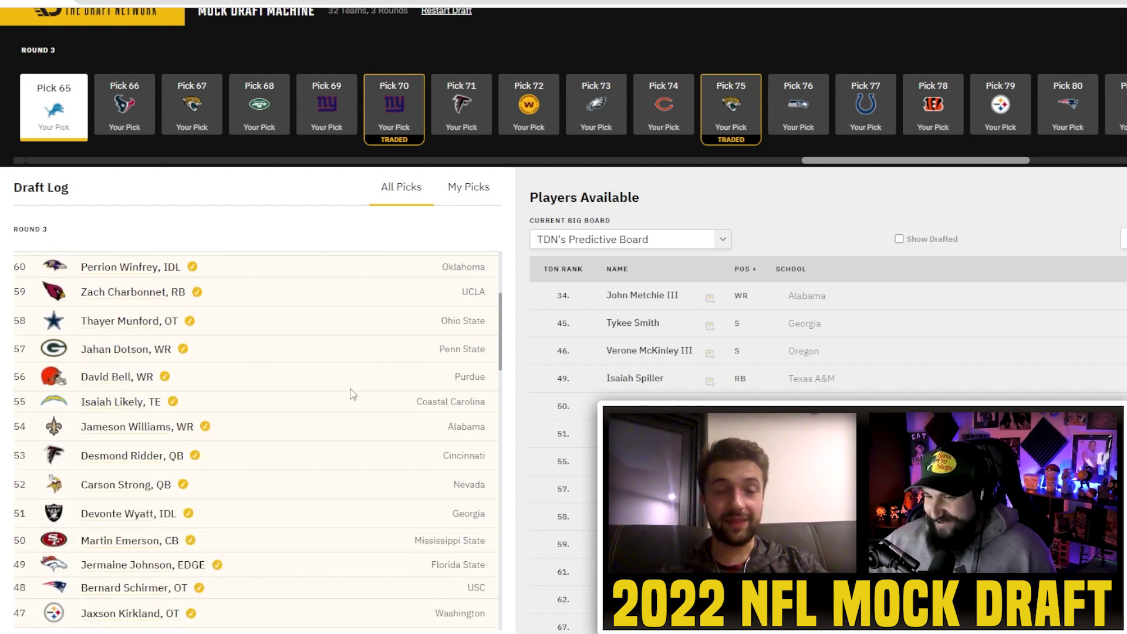
scroll(352, 394, "down", 5)
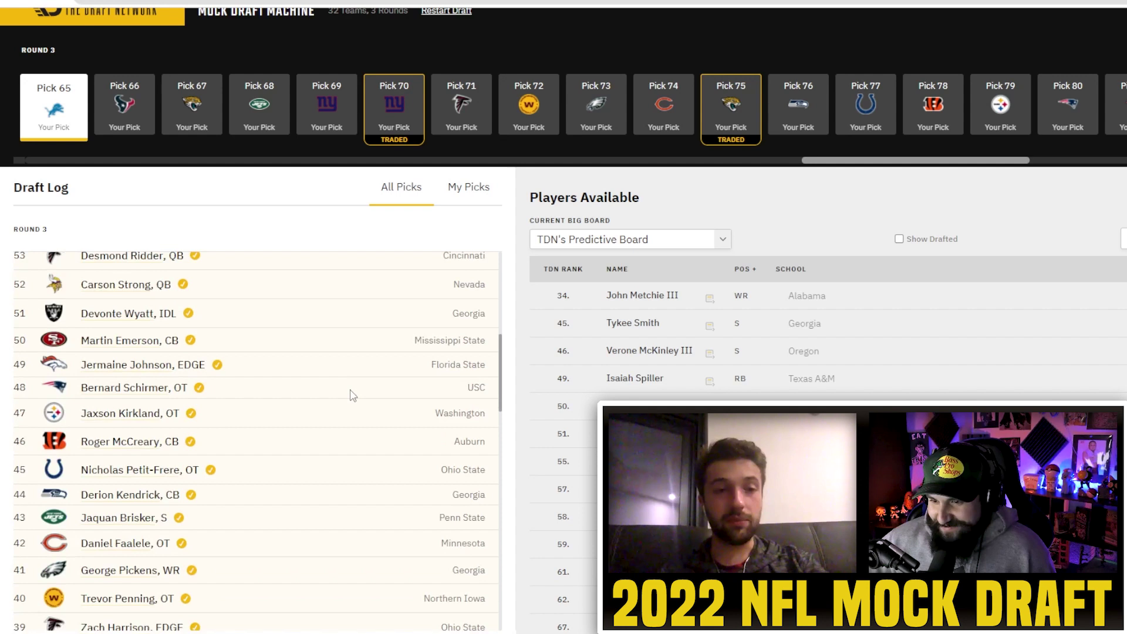